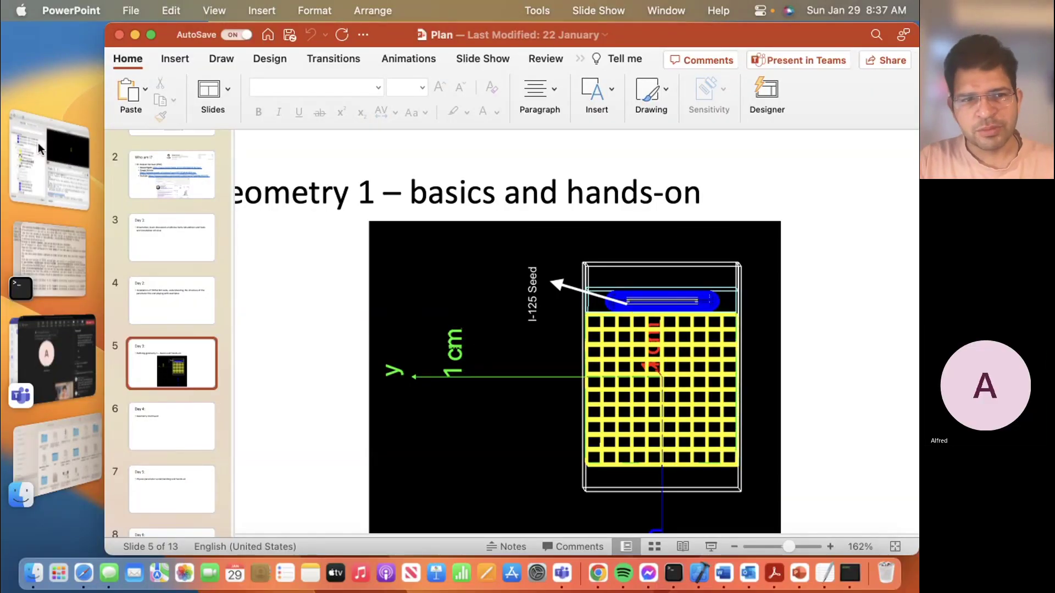
# Present the I-125 seed geometry slide, then bring the TOPAS seed viewer back in front
pyautogui.click(47, 242)
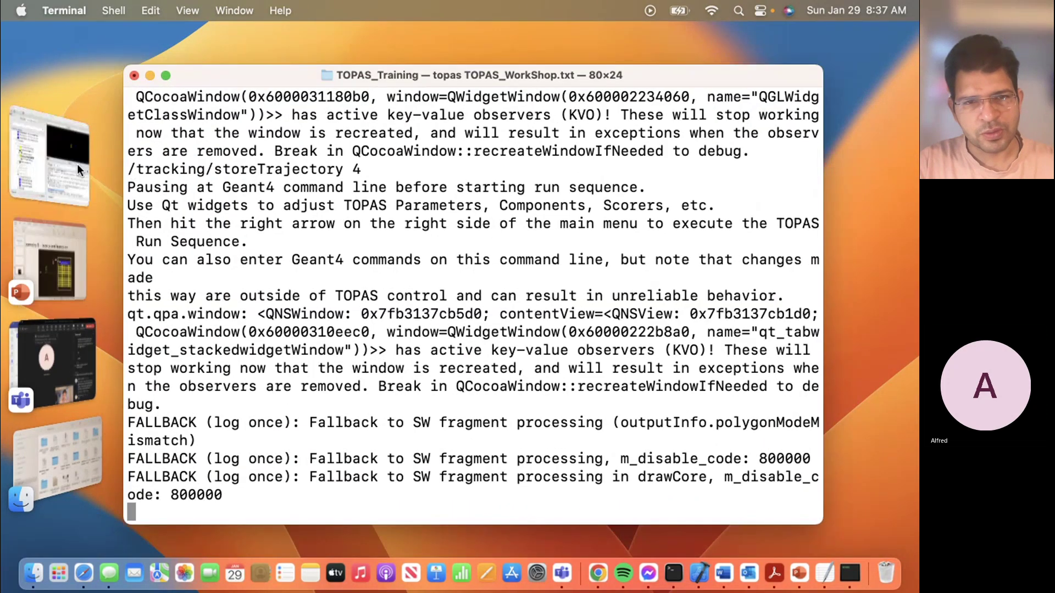
pyautogui.click(77, 164)
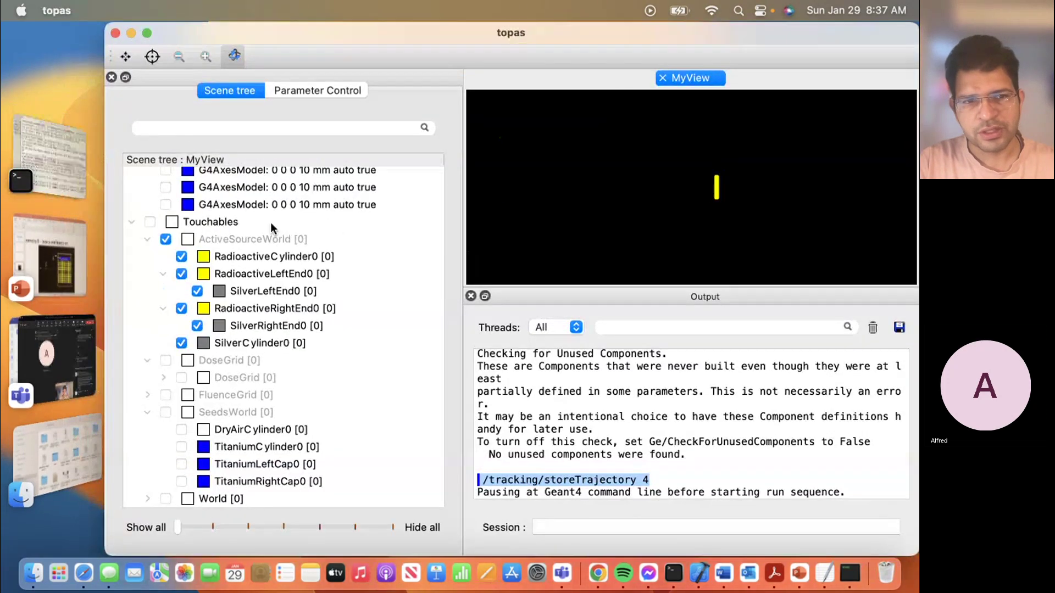
pyautogui.click(42, 273)
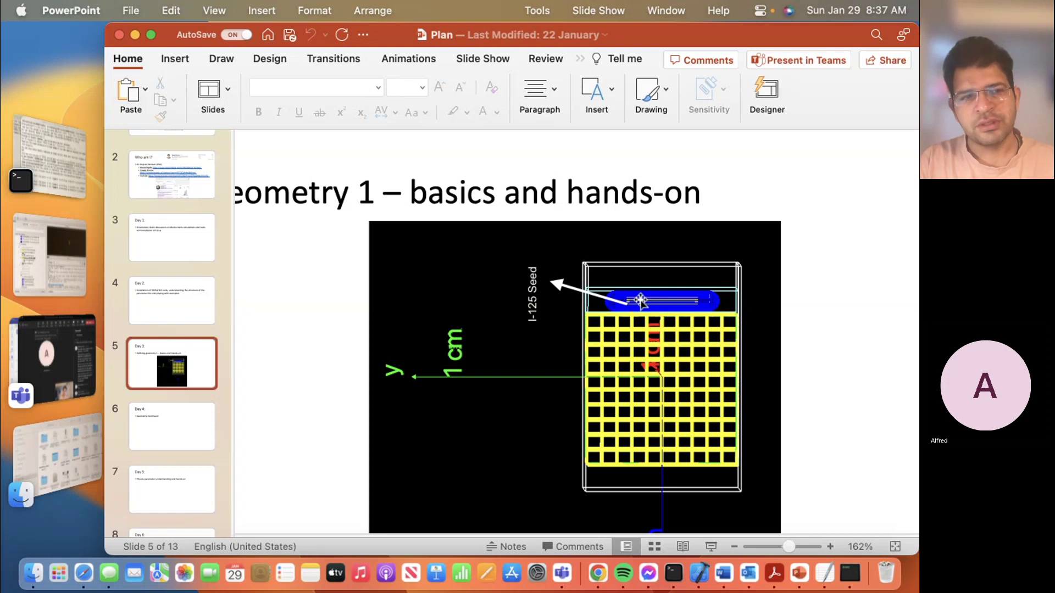
pyautogui.click(73, 265)
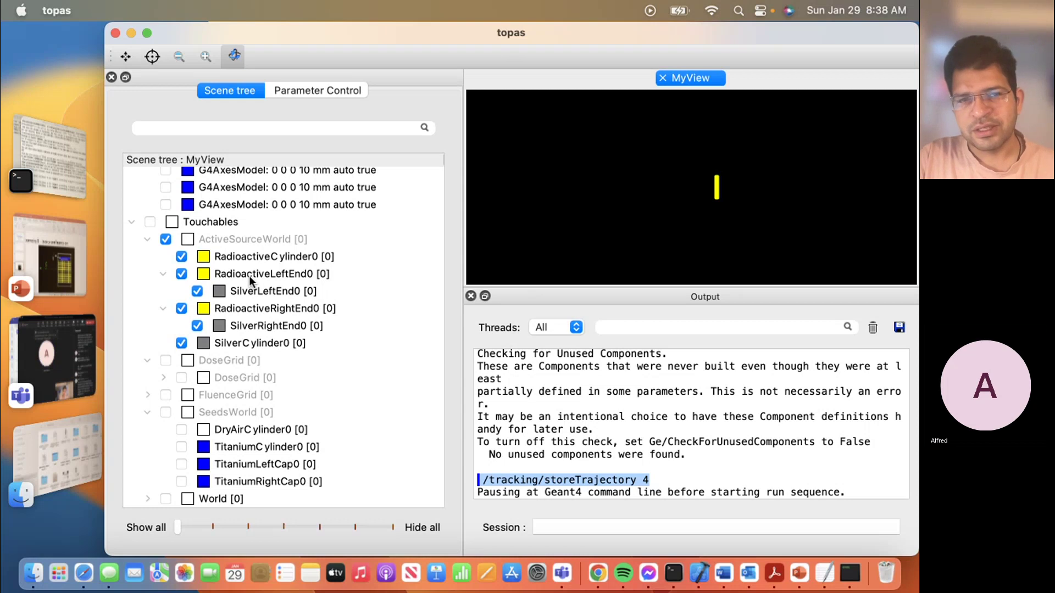
# Close the output log and hide the radioactive coating, both ends and the silver core
pyautogui.click(470, 297)
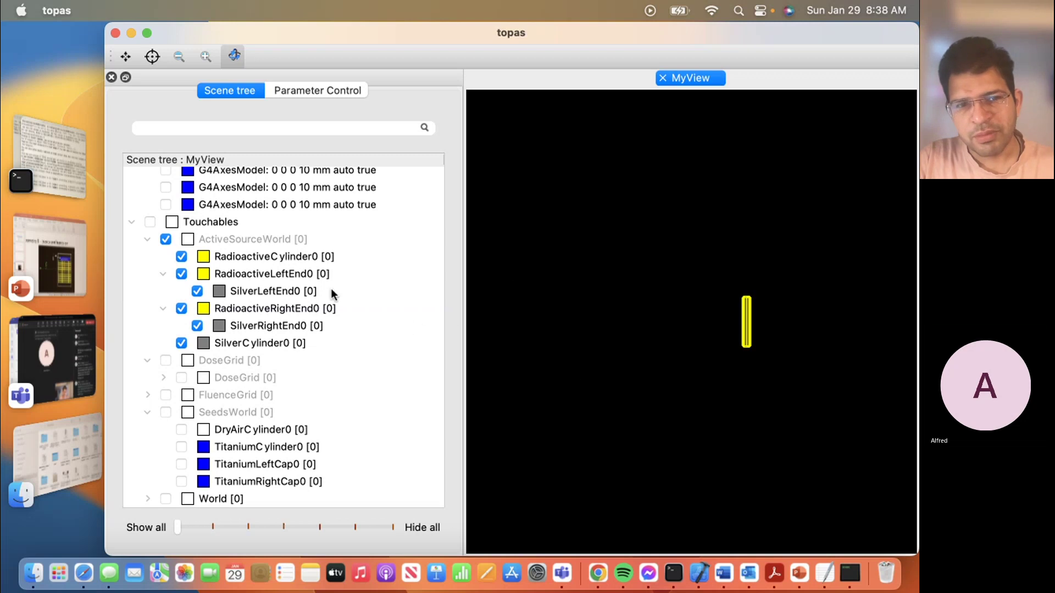
pyautogui.click(180, 258)
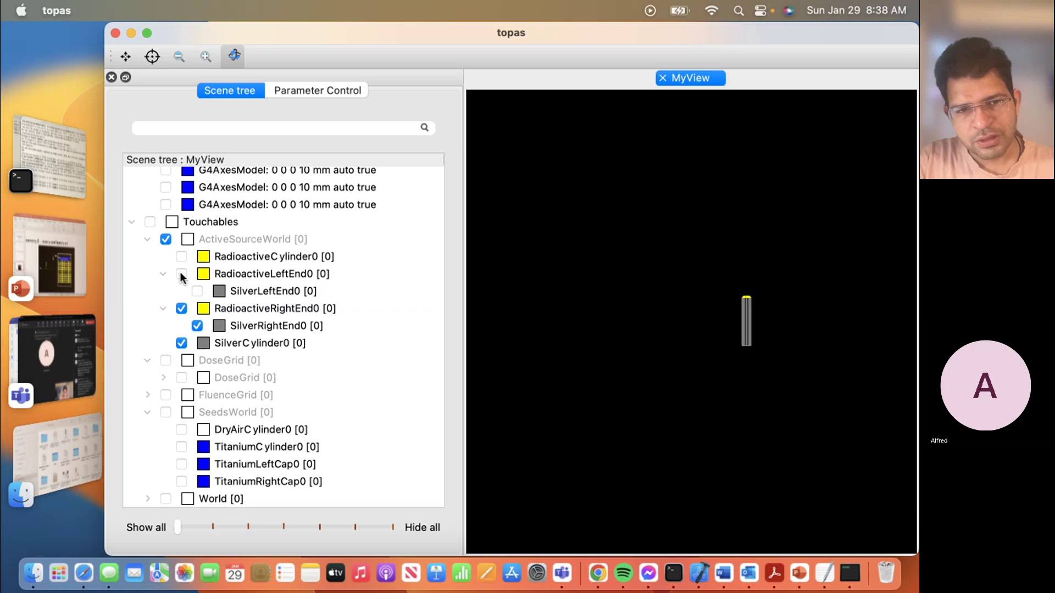
pyautogui.click(181, 309)
pyautogui.click(171, 344)
pyautogui.click(182, 344)
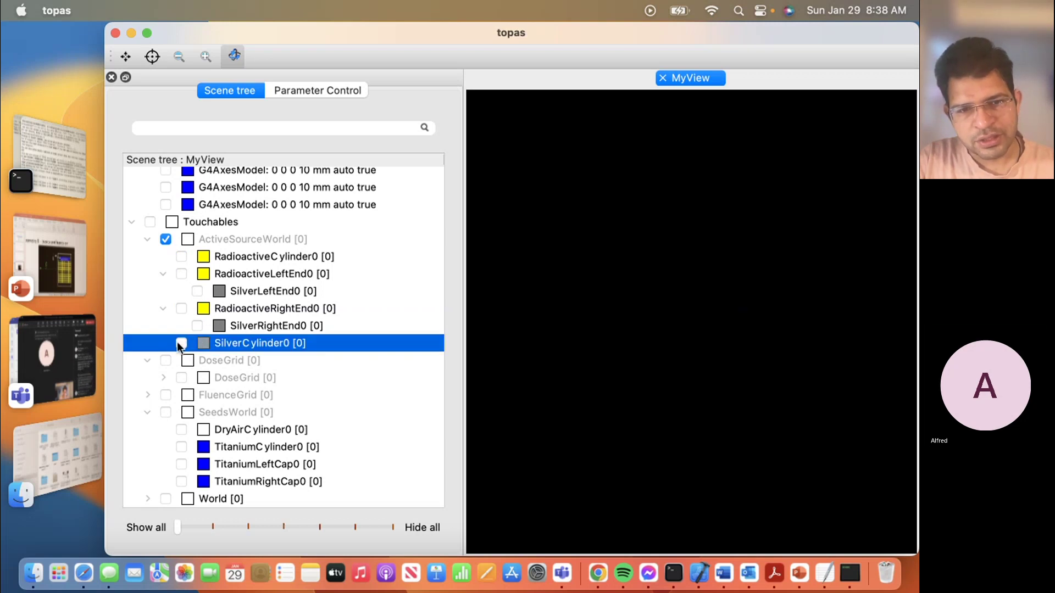
# Redisplay the silver core and ends, then the radioactive end caps and coating, centring the seed
pyautogui.click(181, 344)
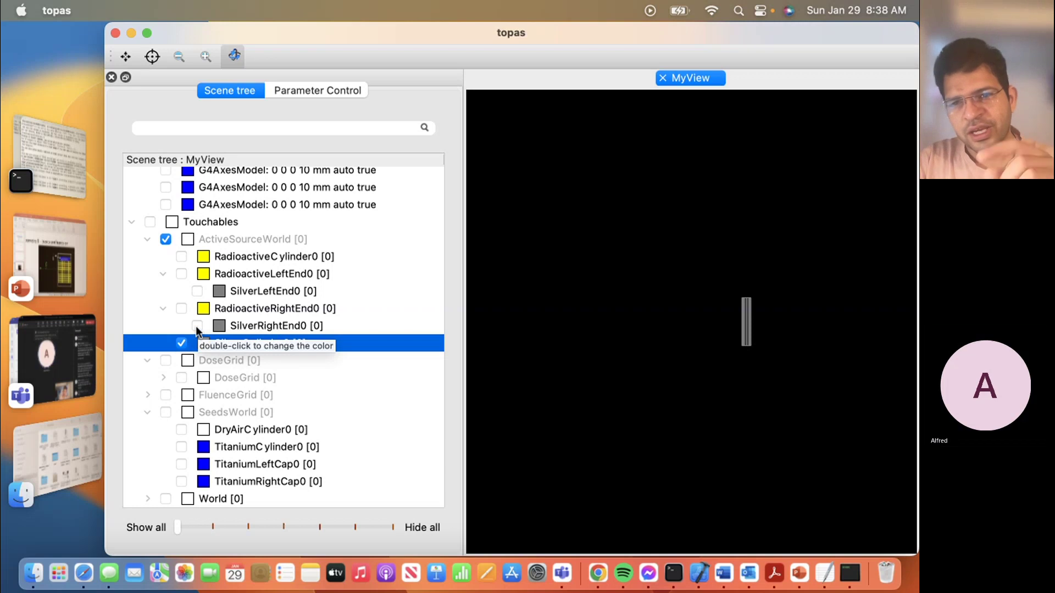
pyautogui.click(197, 327)
pyautogui.click(197, 291)
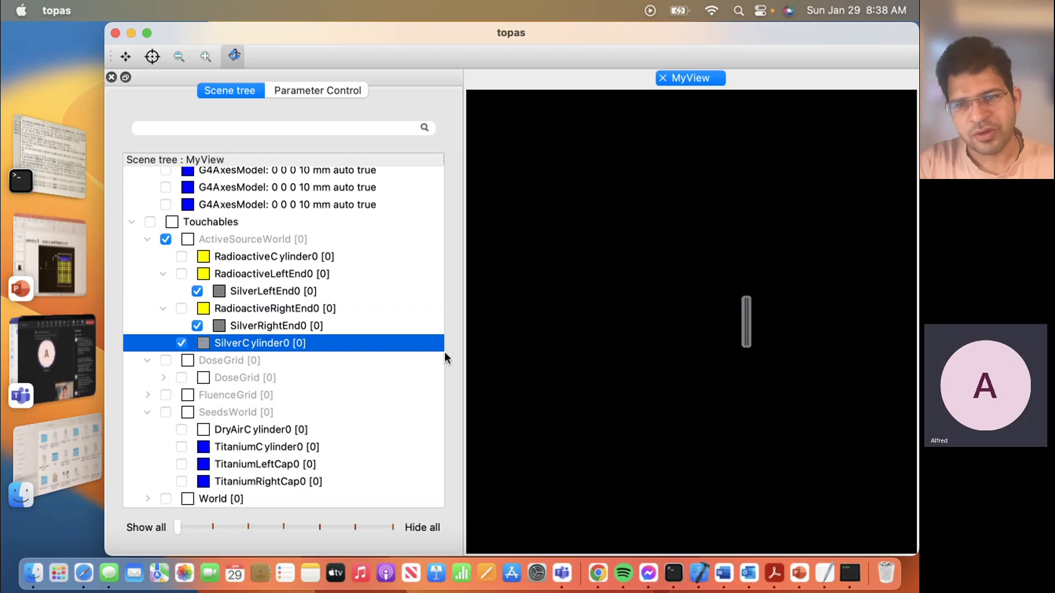
pyautogui.scroll(3, 545, 368)
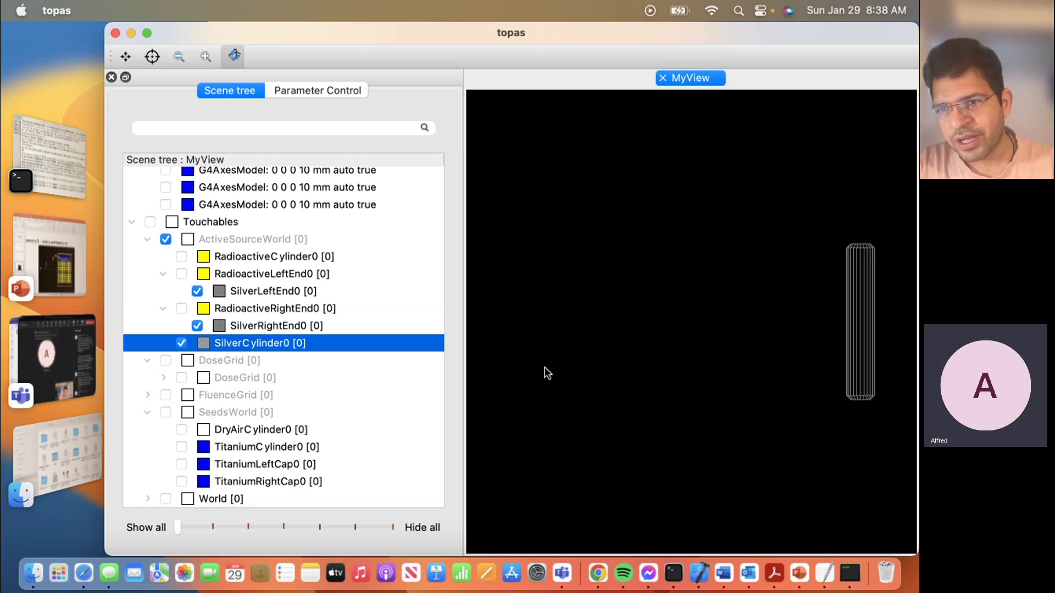
pyautogui.moveTo(756, 374)
pyautogui.mouseDown()
pyautogui.moveTo(686, 388)
pyautogui.moveTo(697, 321)
pyautogui.mouseUp()
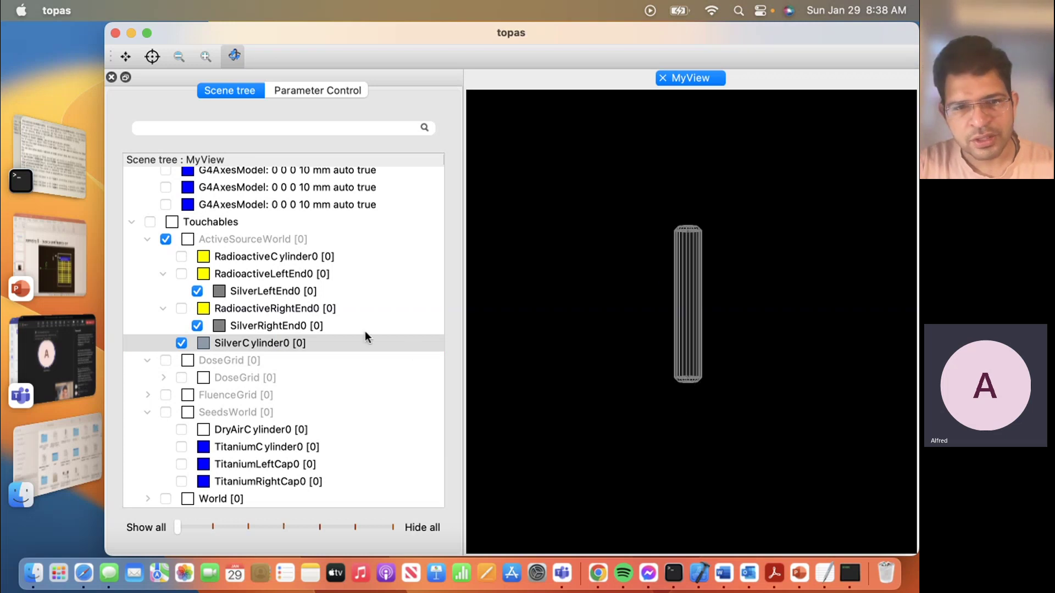
pyautogui.click(180, 309)
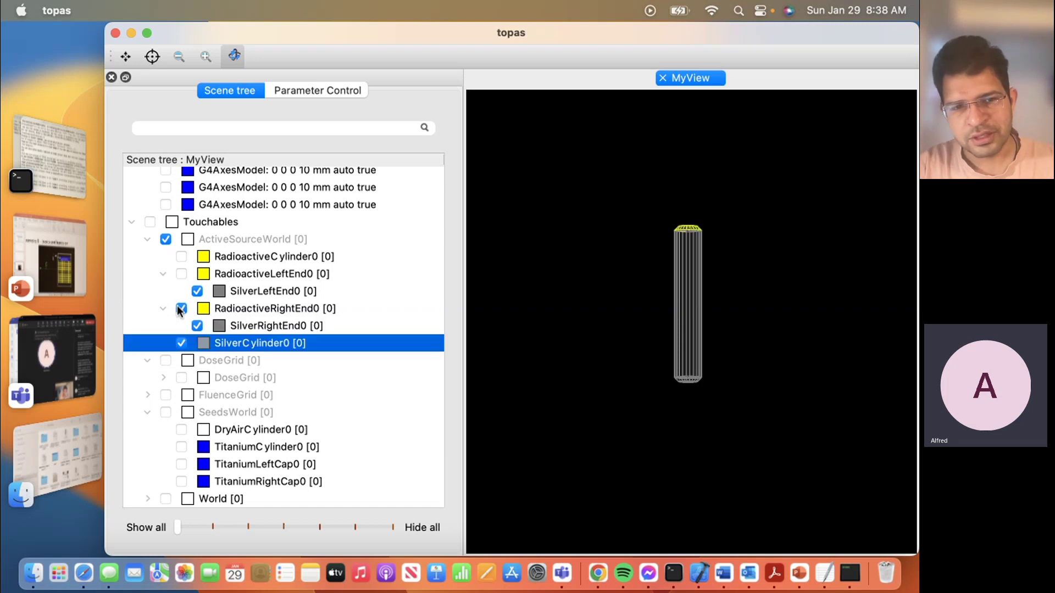
pyautogui.click(182, 274)
pyautogui.click(182, 259)
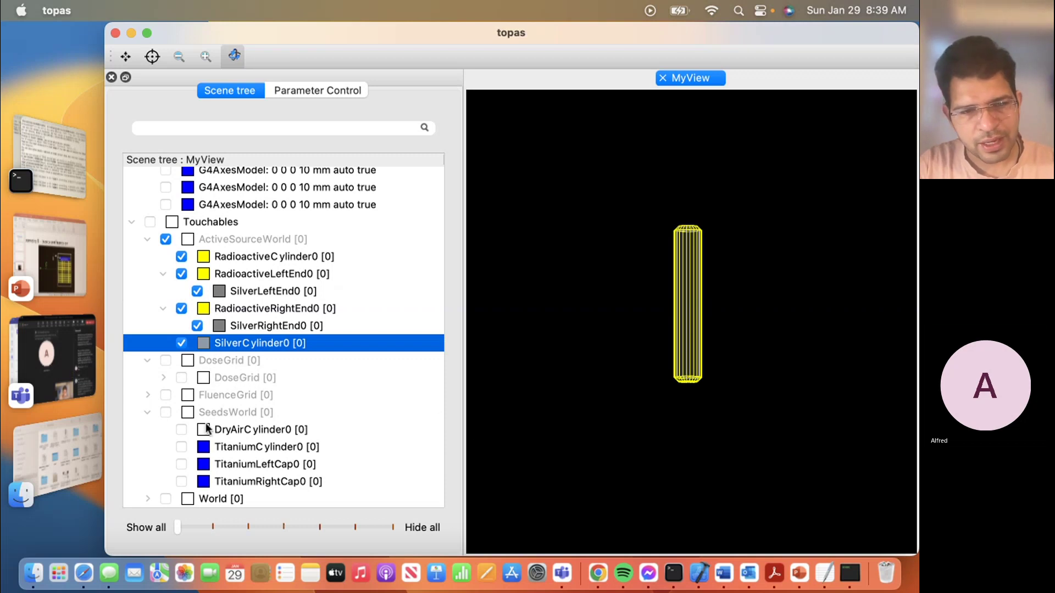
# Show DryAirCylinder0, TitaniumCylinder0, TitaniumLeftCap0 and TitaniumRightCap0, and reposition the seed in view
pyautogui.click(181, 428)
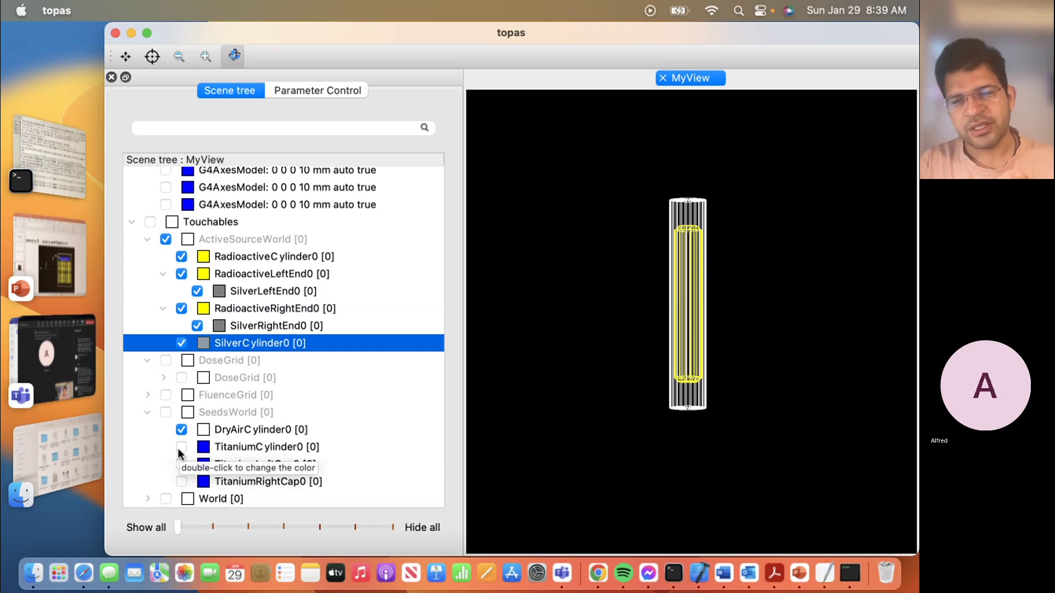
pyautogui.click(181, 450)
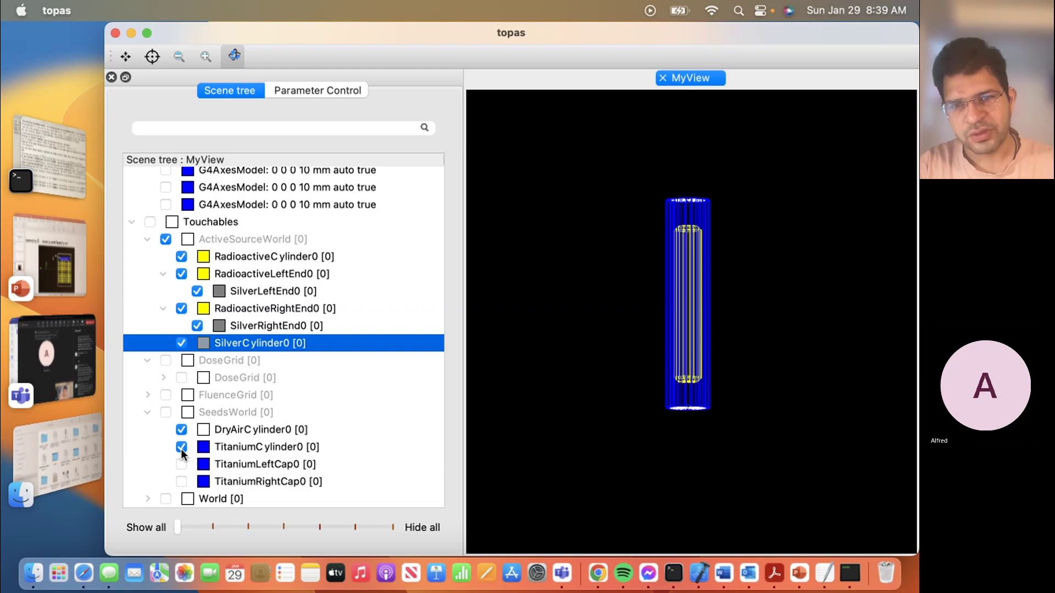
pyautogui.click(182, 464)
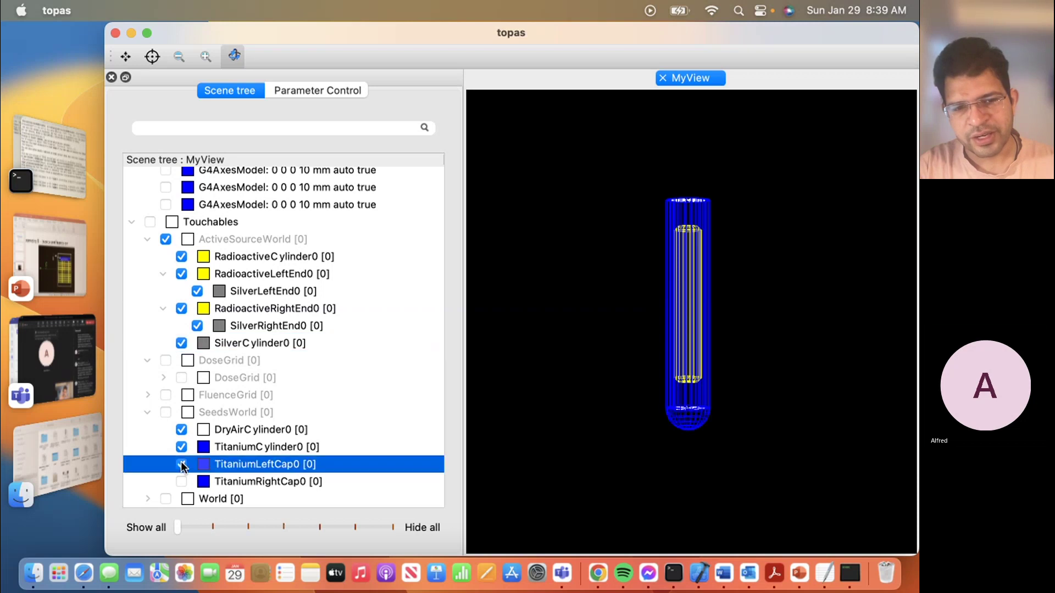
pyautogui.click(183, 478)
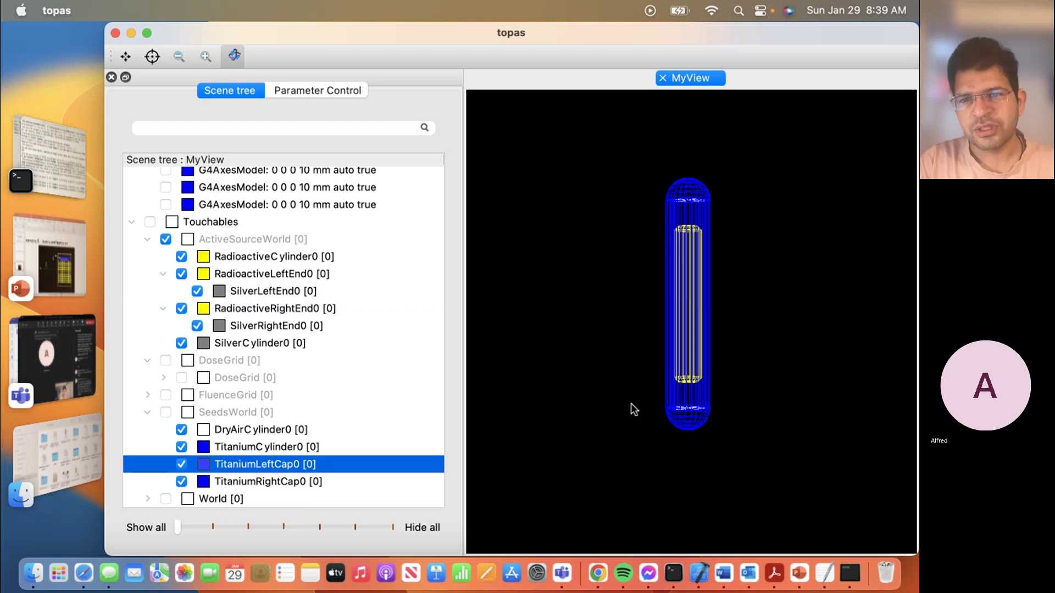
pyautogui.moveTo(698, 396)
pyautogui.mouseDown()
pyautogui.moveTo(655, 415)
pyautogui.moveTo(671, 405)
pyautogui.moveTo(661, 401)
pyautogui.mouseUp()
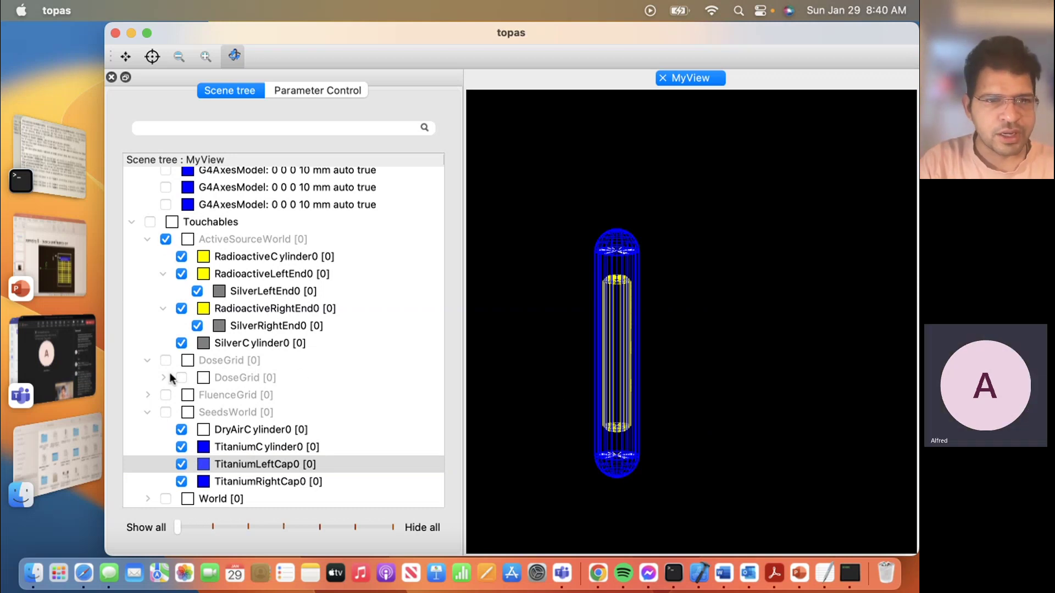
pyautogui.click(152, 222)
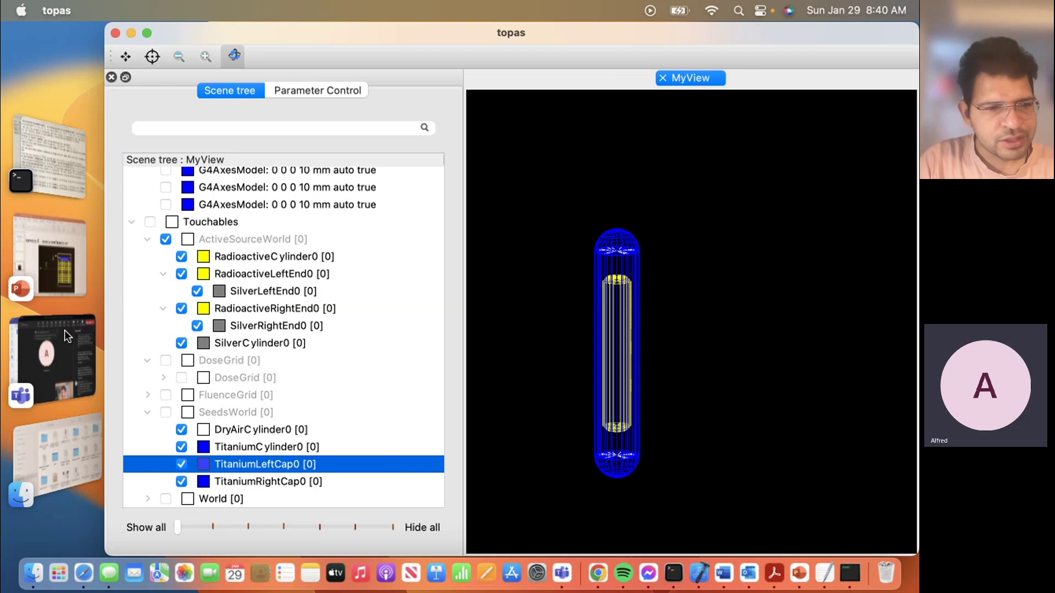
# Go to topasmc.org in Safari and open the TOPAS User Guide from User Guides
pyautogui.click(87, 564)
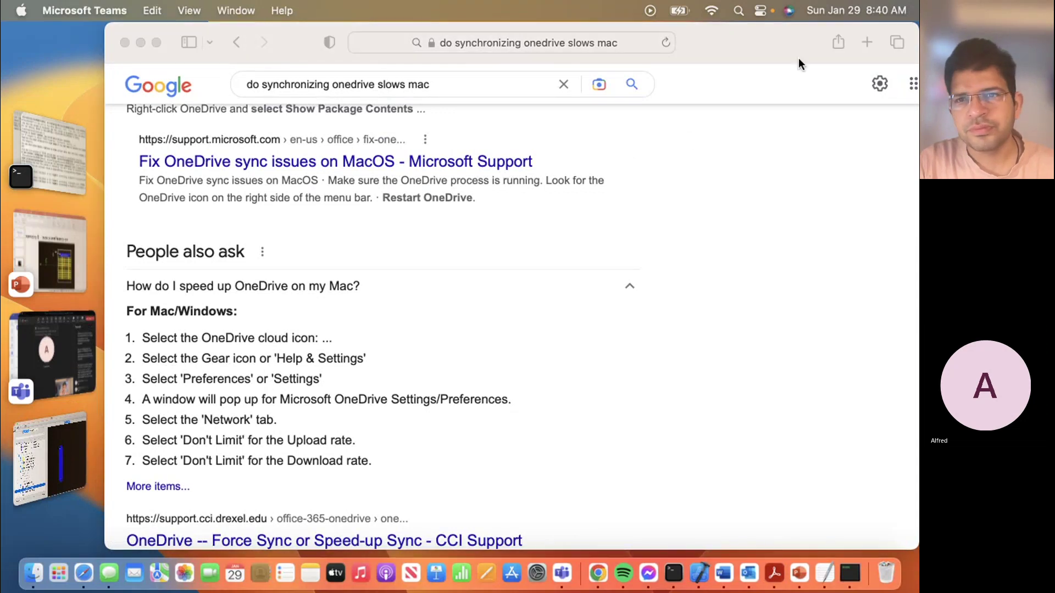
pyautogui.click(592, 43)
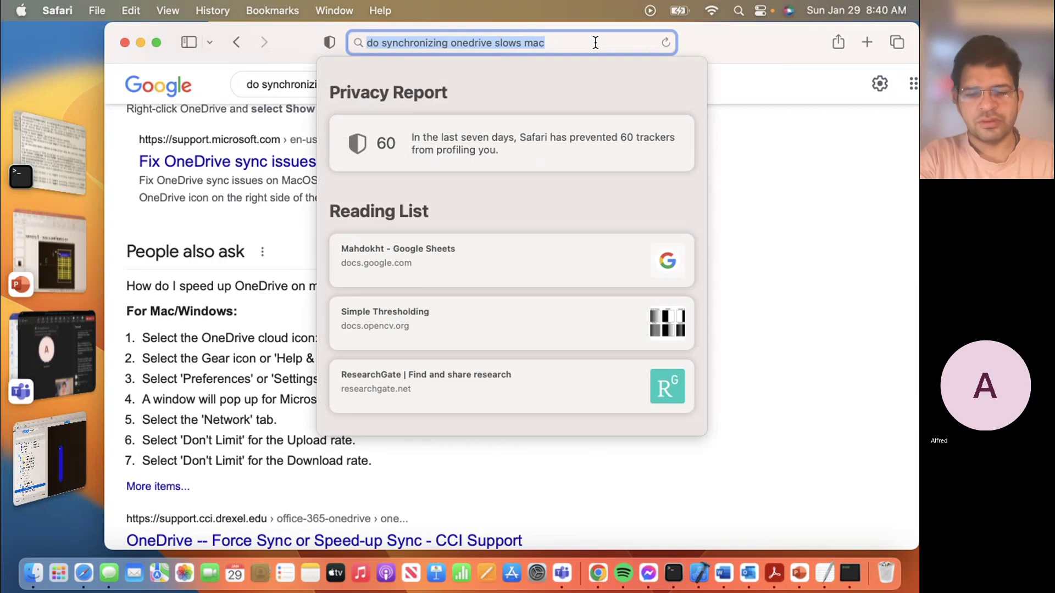
pyautogui.write('topasmc.org')
pyautogui.press('Return')
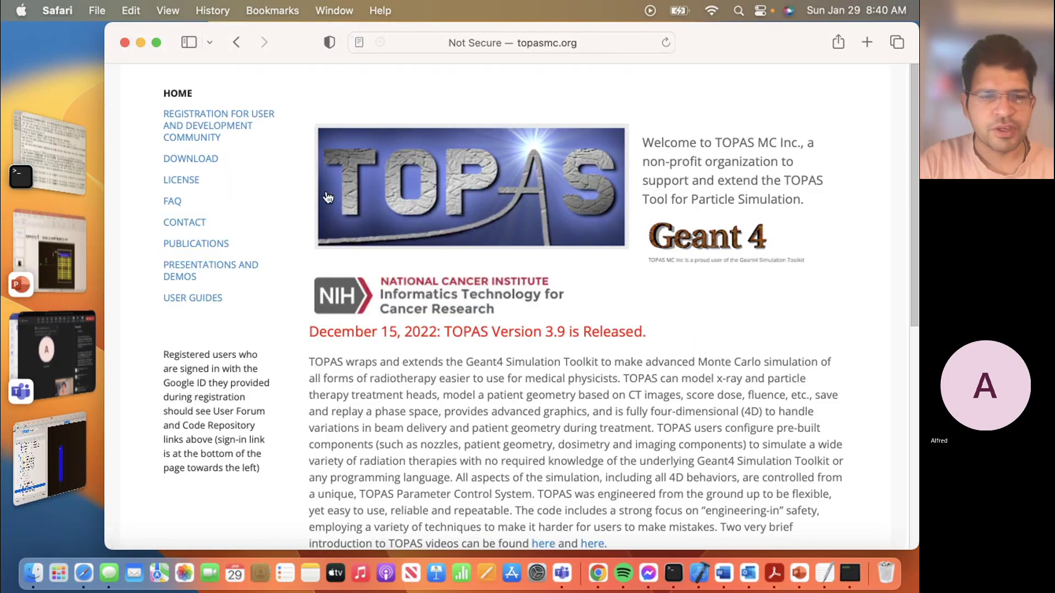
pyautogui.click(219, 303)
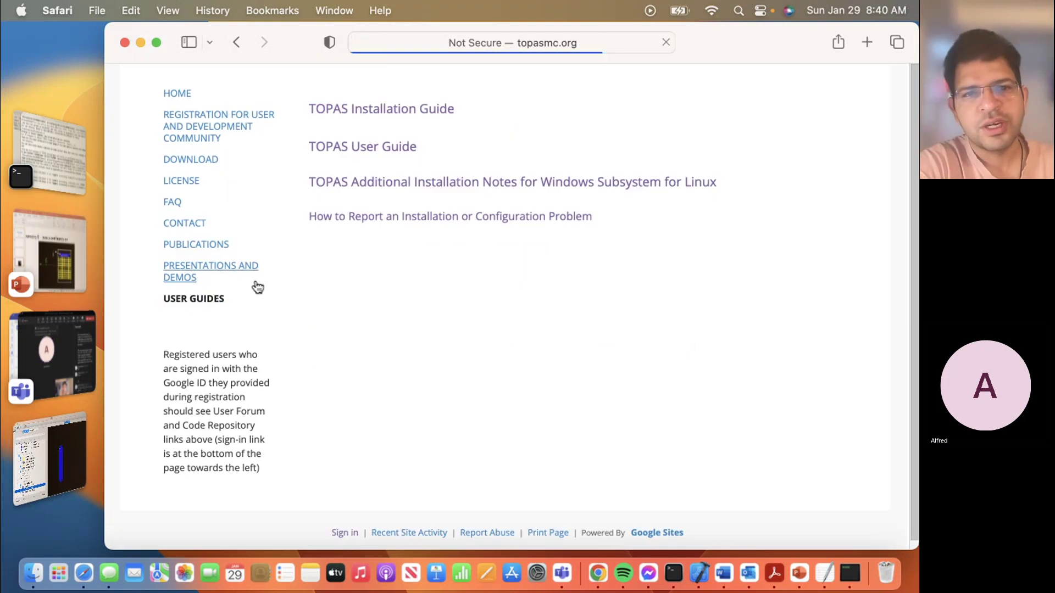
pyautogui.click(340, 155)
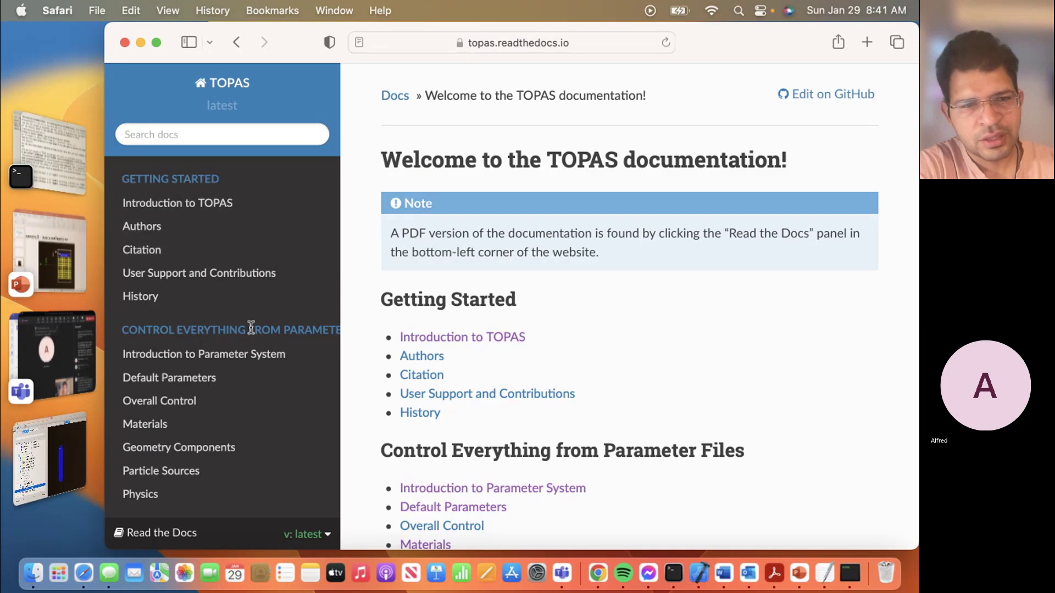
pyautogui.scroll(-1, 247, 328)
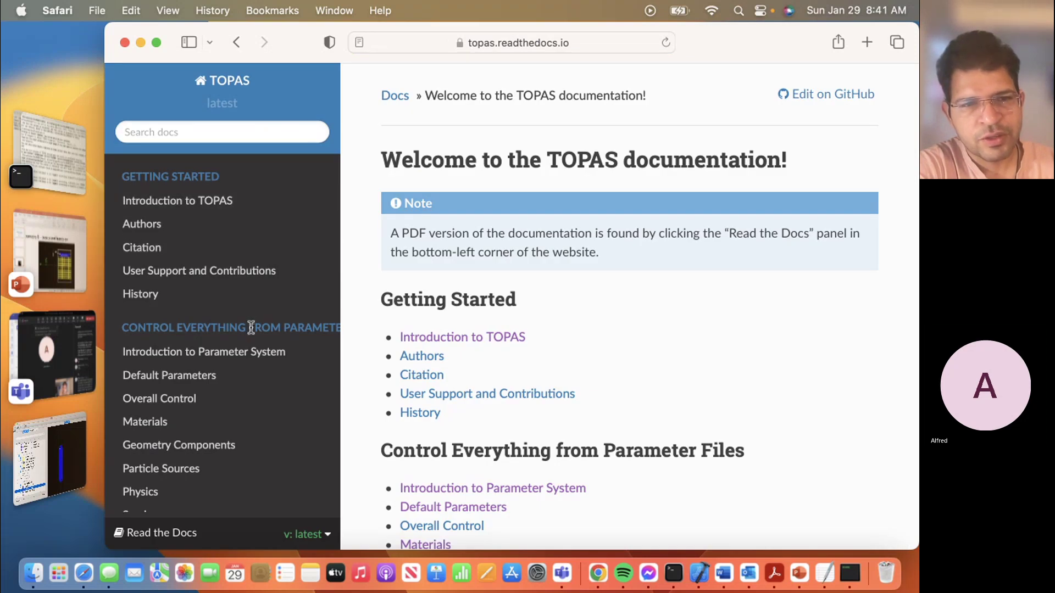
# Open Introduction to TOPAS in a new tab, view it, then return to the TOPAS viewer
pyautogui.rightClick(216, 204)
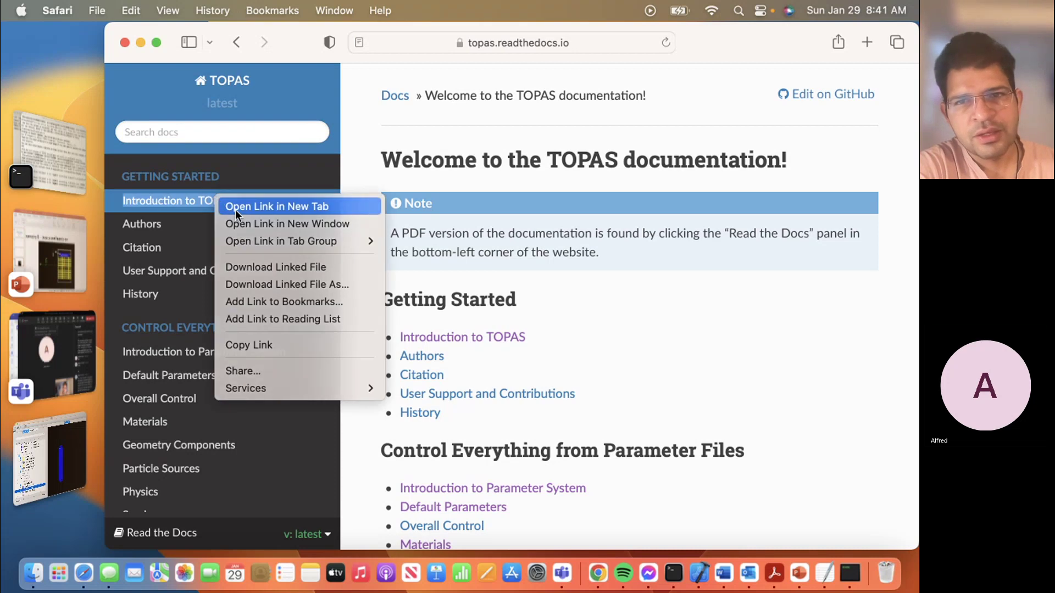
pyautogui.click(235, 209)
pyautogui.click(615, 82)
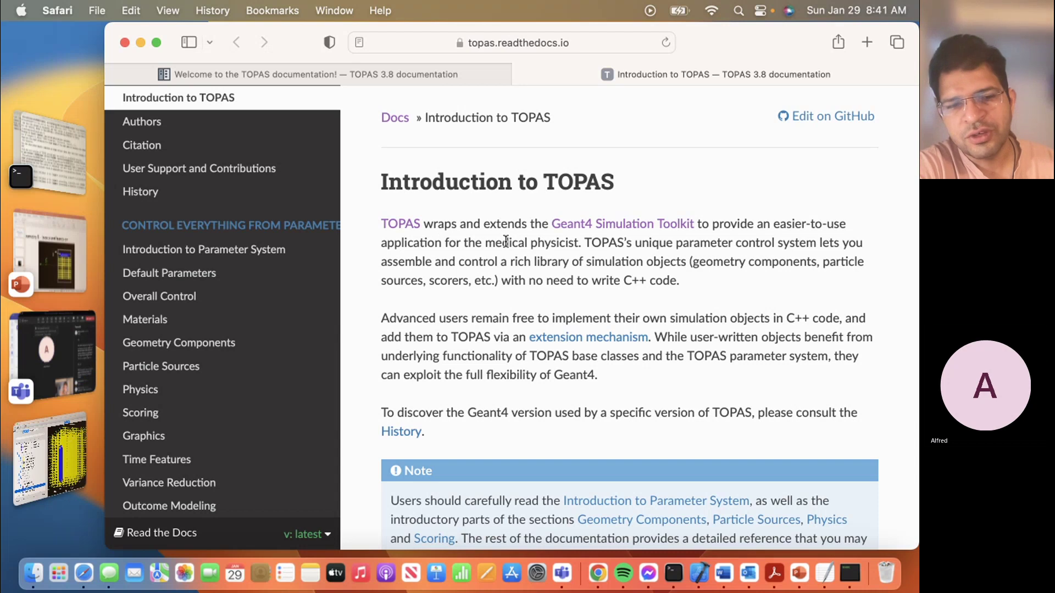
pyautogui.click(63, 443)
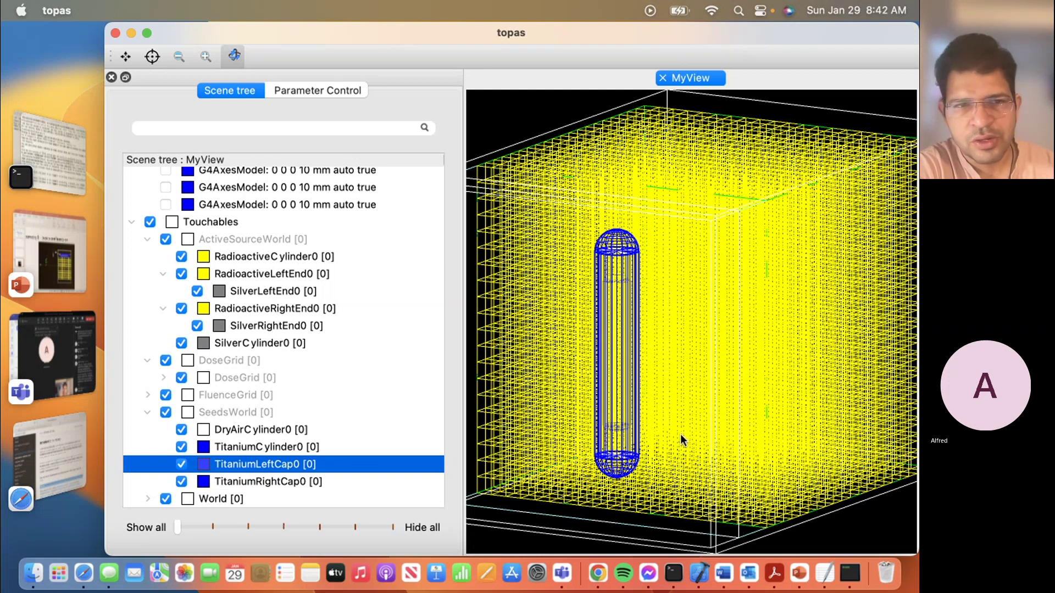
# End the running topas session in Terminal and go back to the documentation in Safari
pyautogui.click(54, 181)
pyautogui.hotkey('ctrl', 'c')
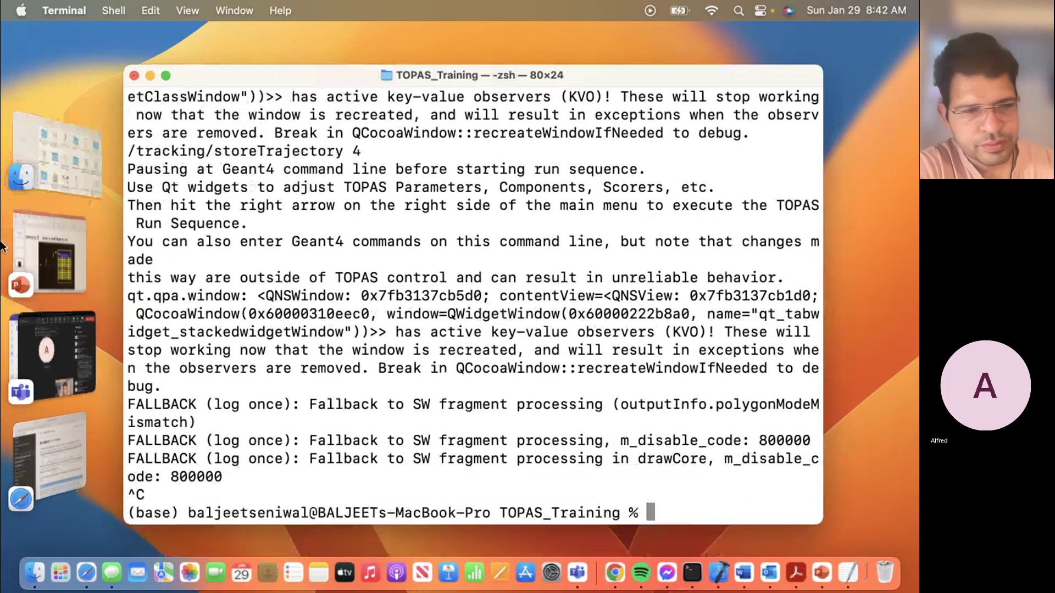
pyautogui.click(35, 443)
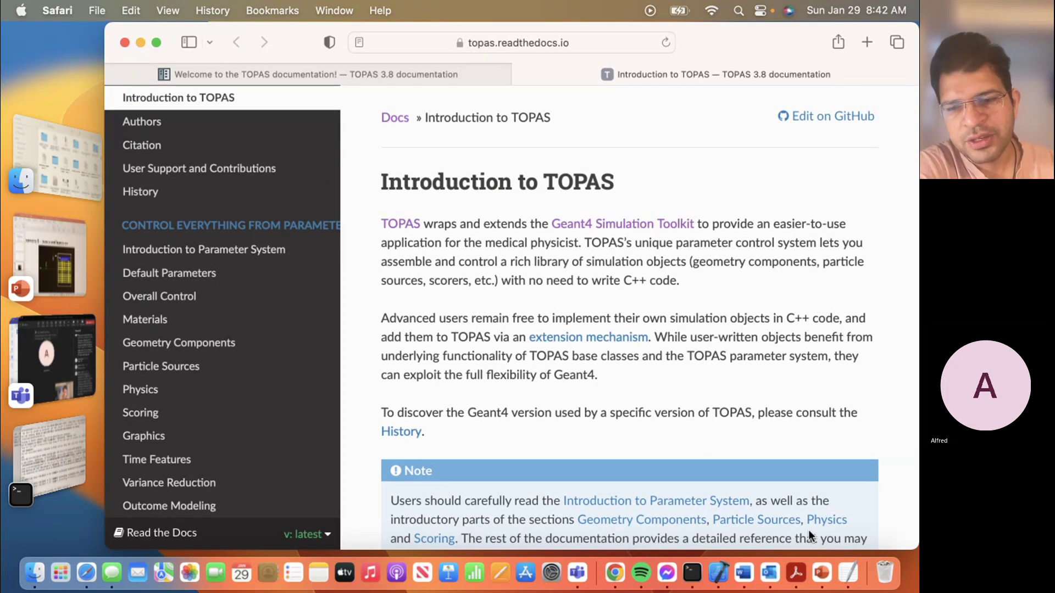
# In TOPAS_WorkShop.txt, highlight the SilverRightEnd0 G4Cons type value, then go back to Safari
pyautogui.click(848, 572)
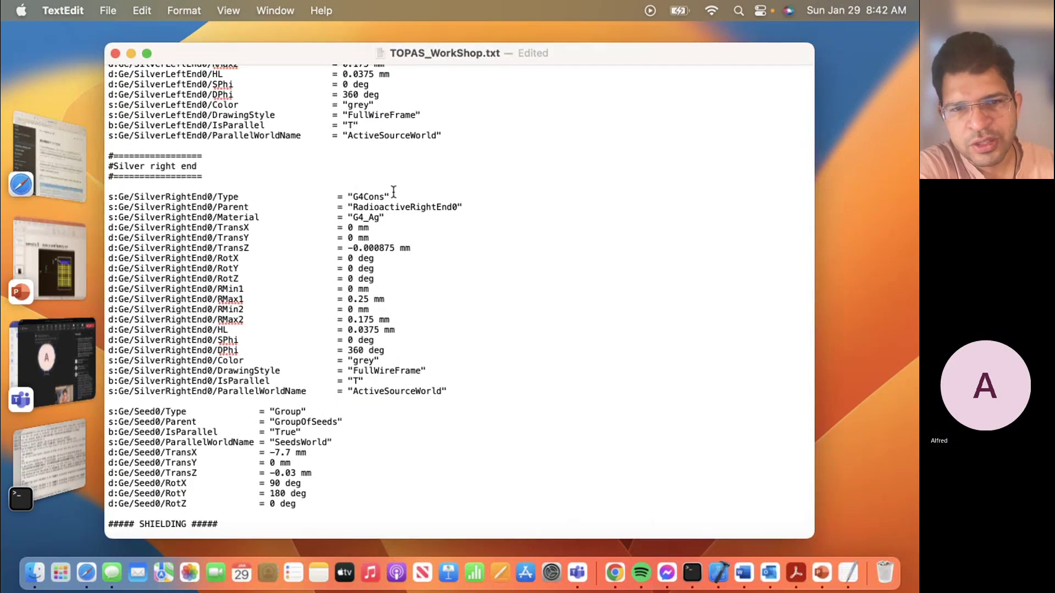
pyautogui.moveTo(391, 196); pyautogui.dragTo(350, 196)
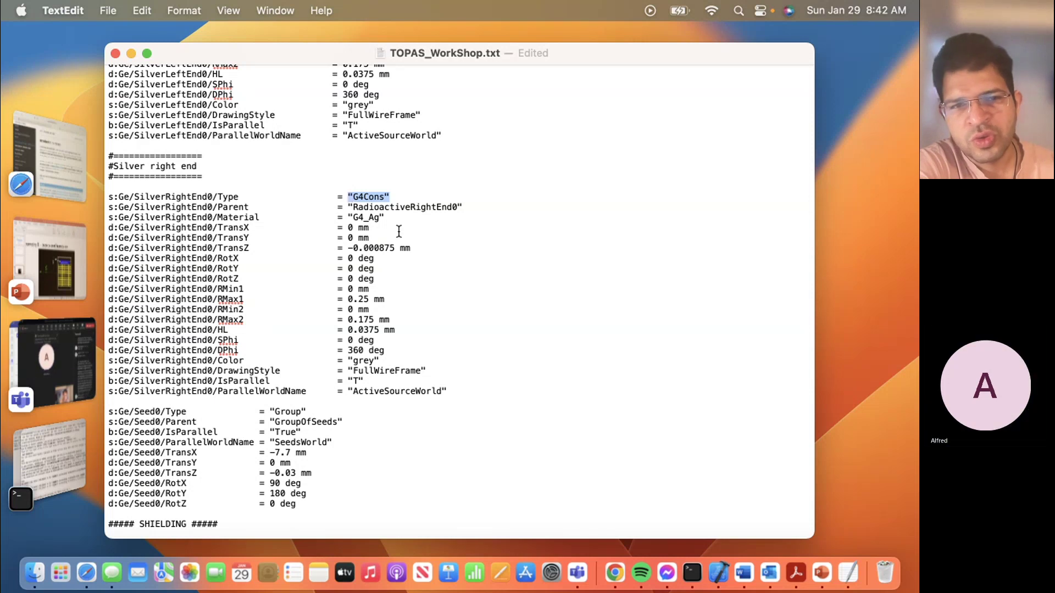
pyautogui.click(469, 214)
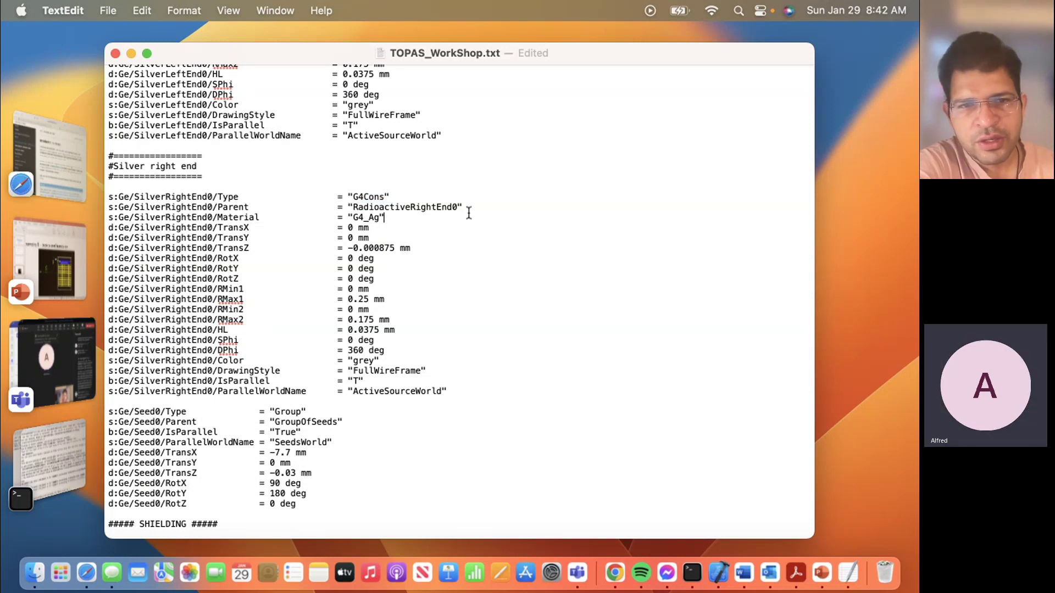
pyautogui.moveTo(466, 212); pyautogui.dragTo(462, 203)
pyautogui.click(462, 198)
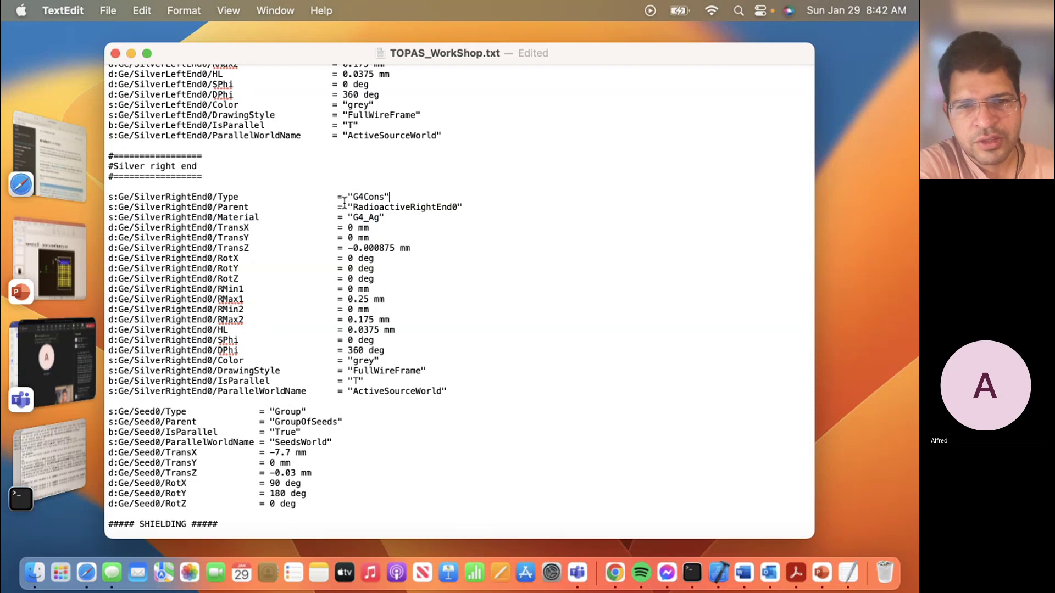
pyautogui.click(350, 196)
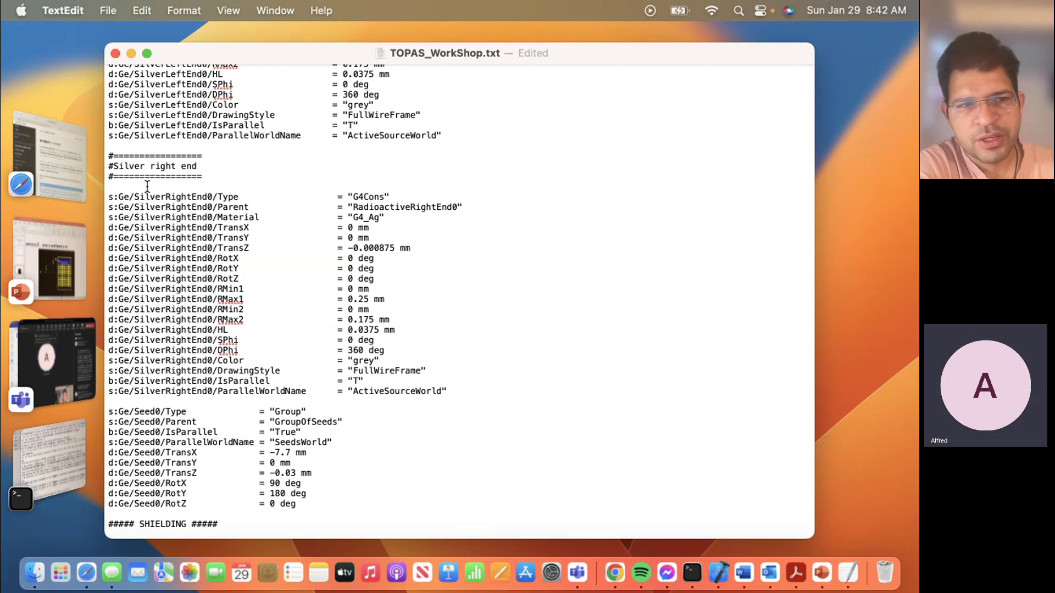
pyautogui.click(49, 152)
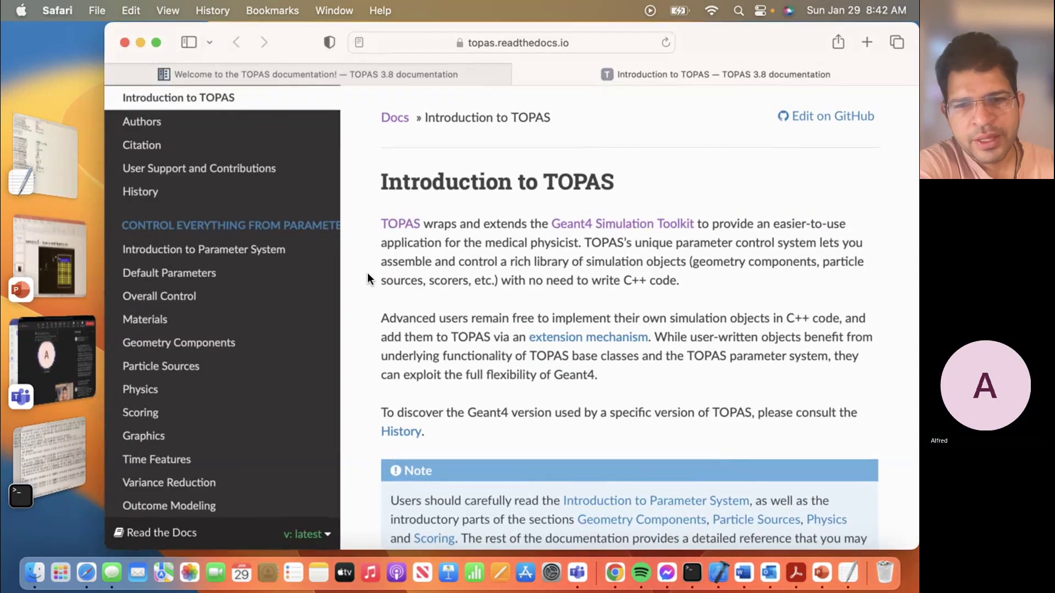
pyautogui.scroll(-2, 435, 326)
pyautogui.scroll(-1, 436, 326)
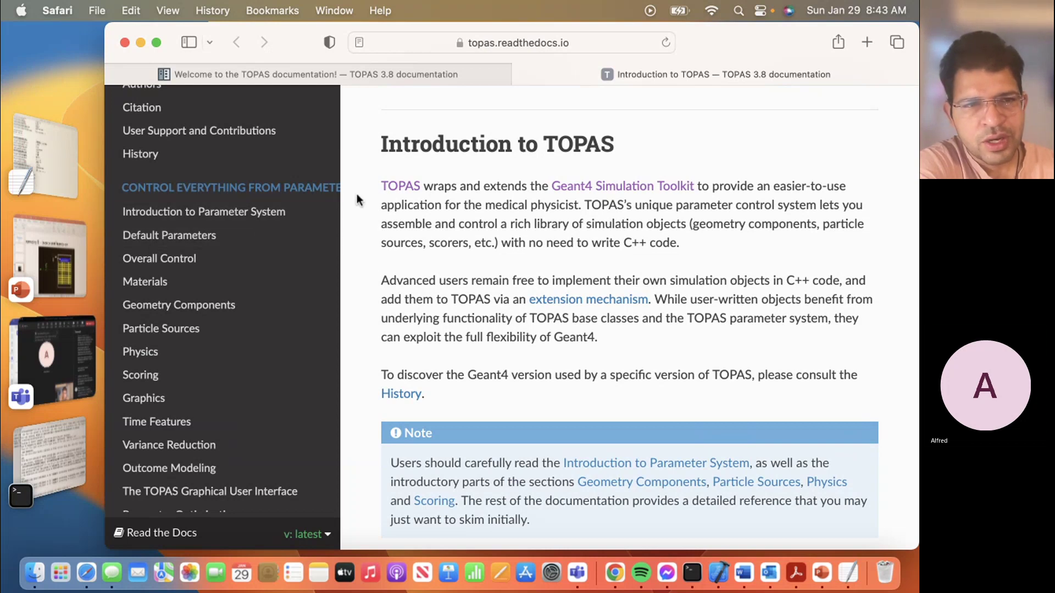
pyautogui.scroll(2, 204, 234)
pyautogui.scroll(2, 200, 234)
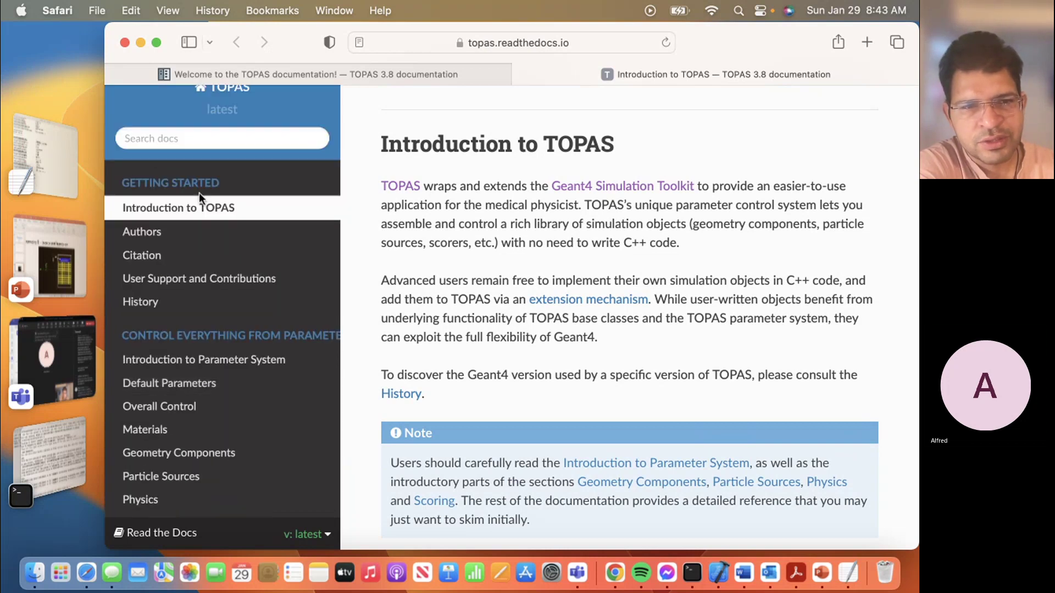
# Go to Introduction to Parameter System and open its Design Philosophy section
pyautogui.click(197, 365)
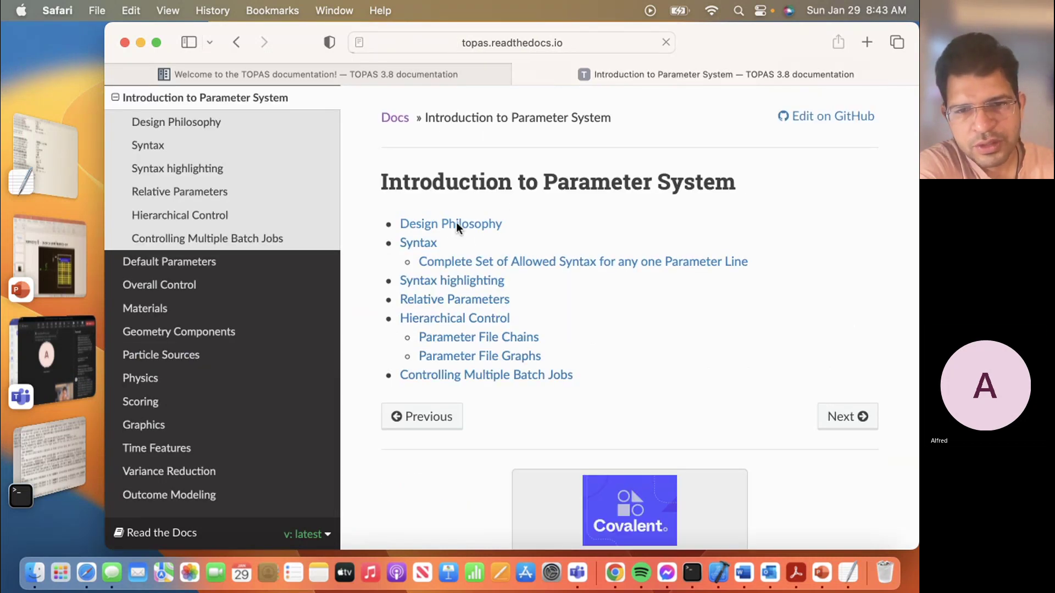
pyautogui.click(455, 225)
pyautogui.scroll(-3, 469, 274)
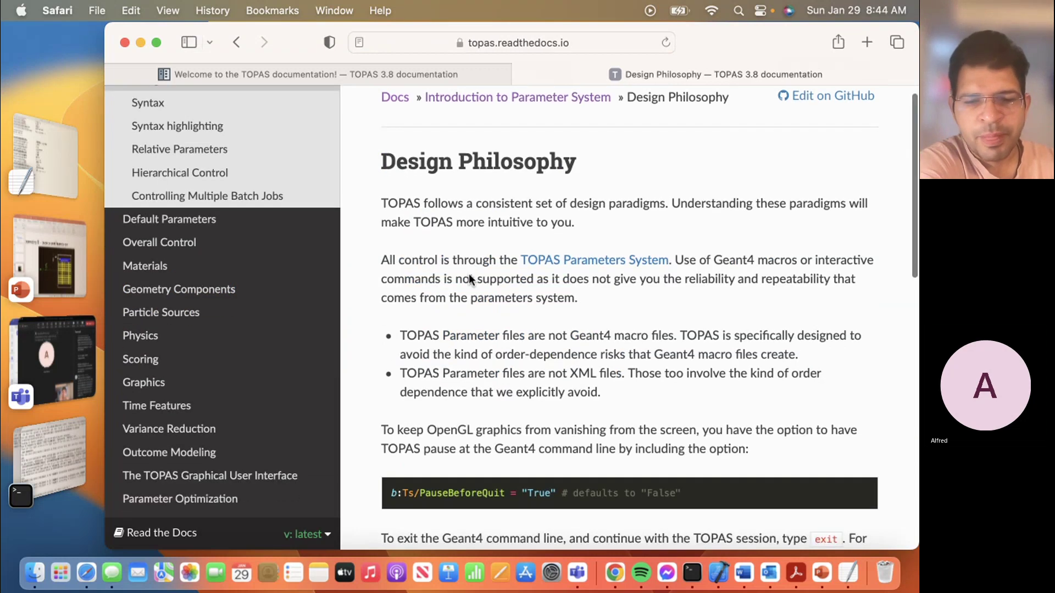
pyautogui.scroll(-3, 469, 274)
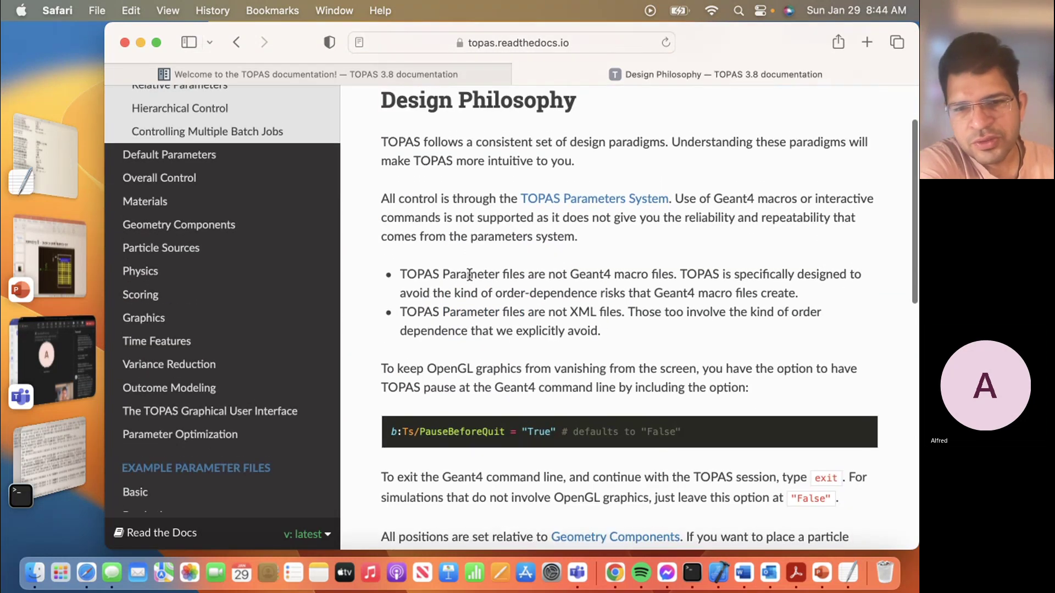
pyautogui.scroll(-2, 469, 277)
pyautogui.scroll(1, 469, 276)
pyautogui.scroll(1, 469, 276)
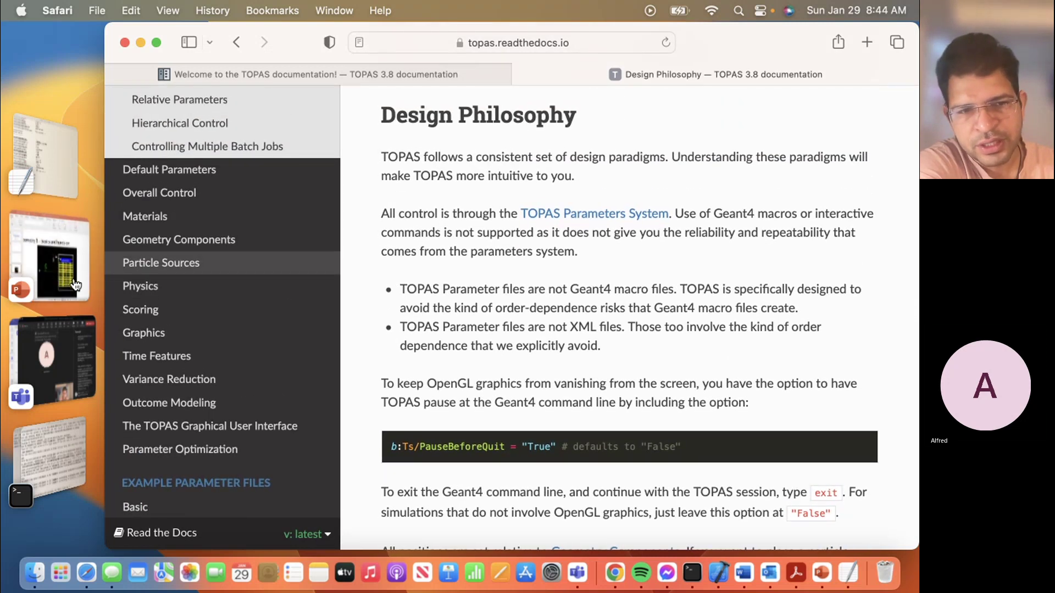
# Rerun the previous topas command in Terminal to relaunch the simulation
pyautogui.click(86, 436)
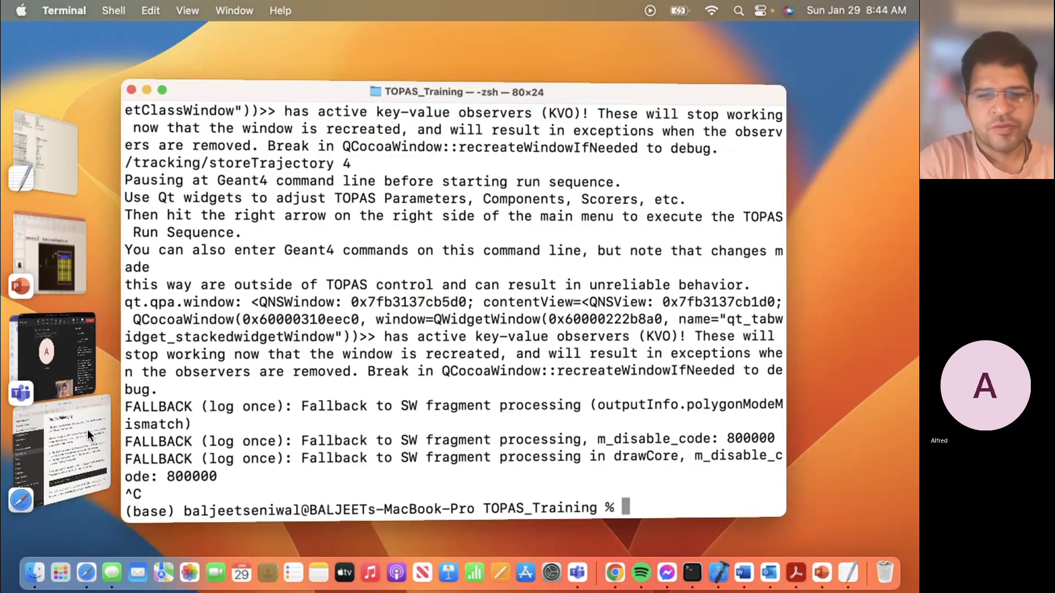
pyautogui.press('Up')
pyautogui.press('Return')
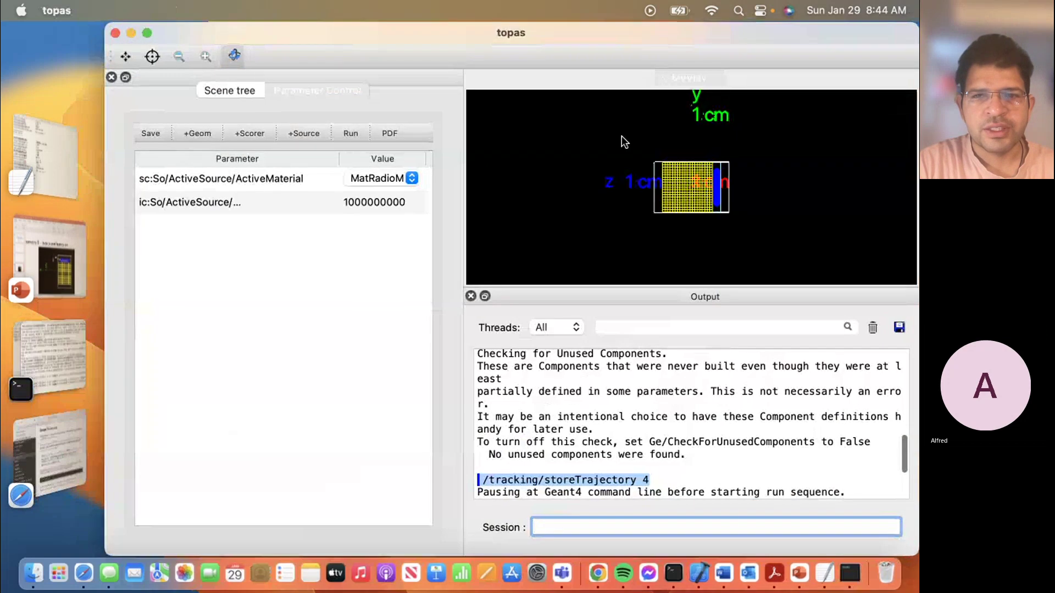
pyautogui.doubleClick(376, 203)
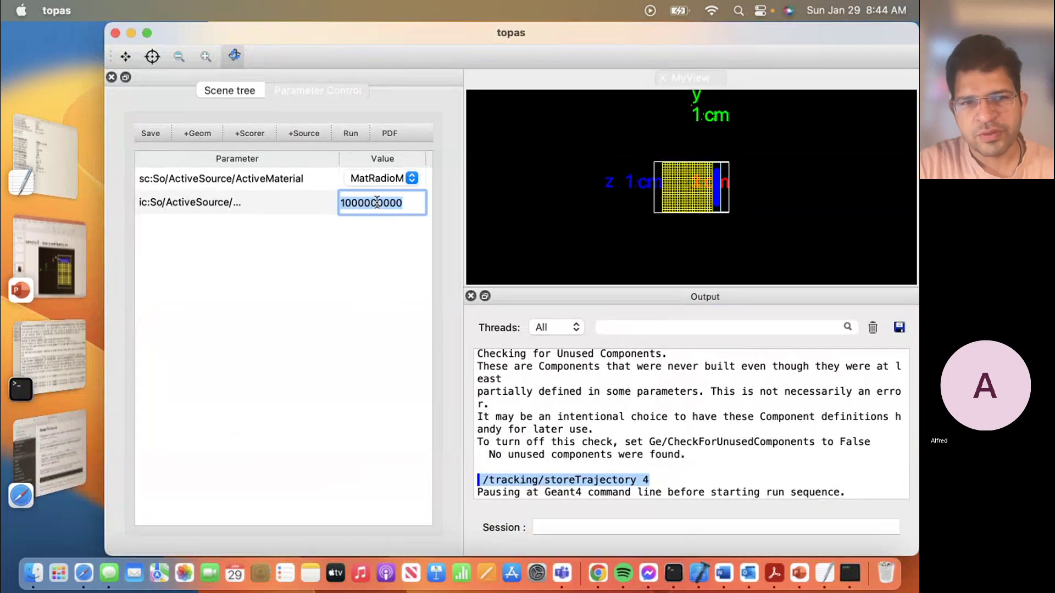
pyautogui.moveTo(357, 202); pyautogui.dragTo(413, 200)
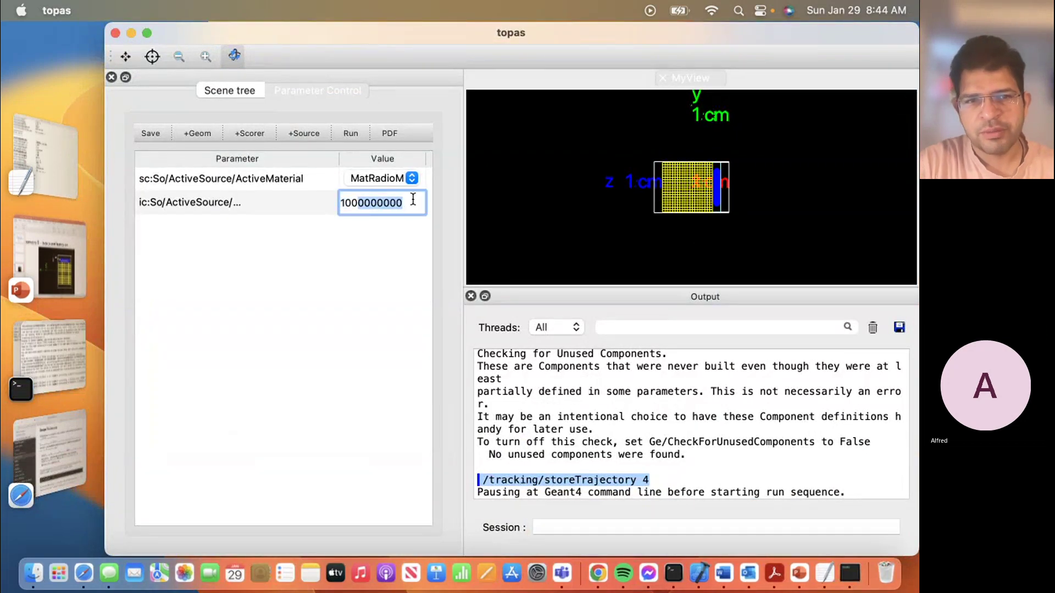
pyautogui.press('BackSpace')
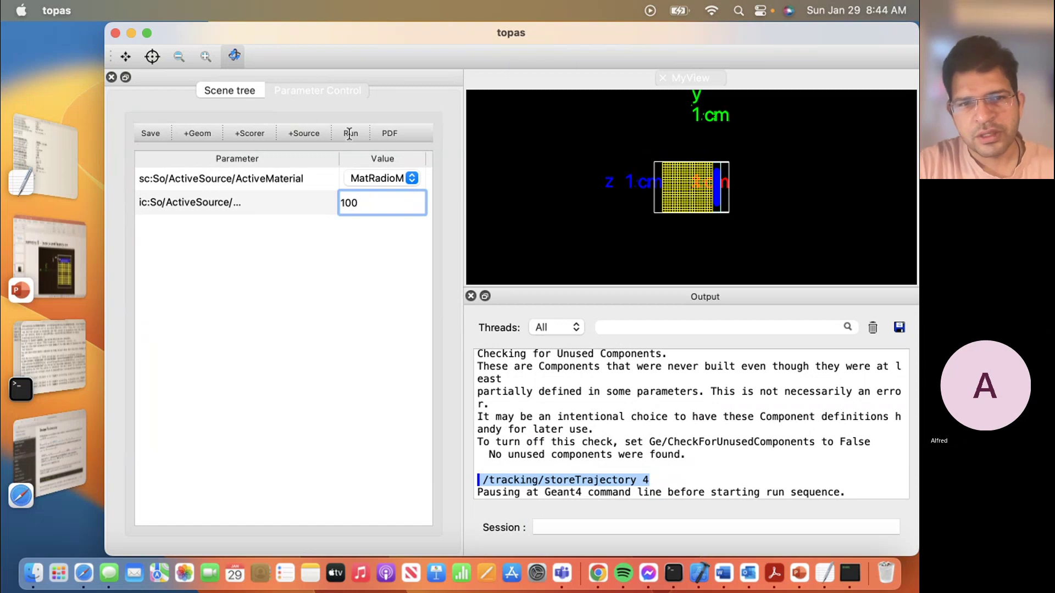
pyautogui.click(350, 132)
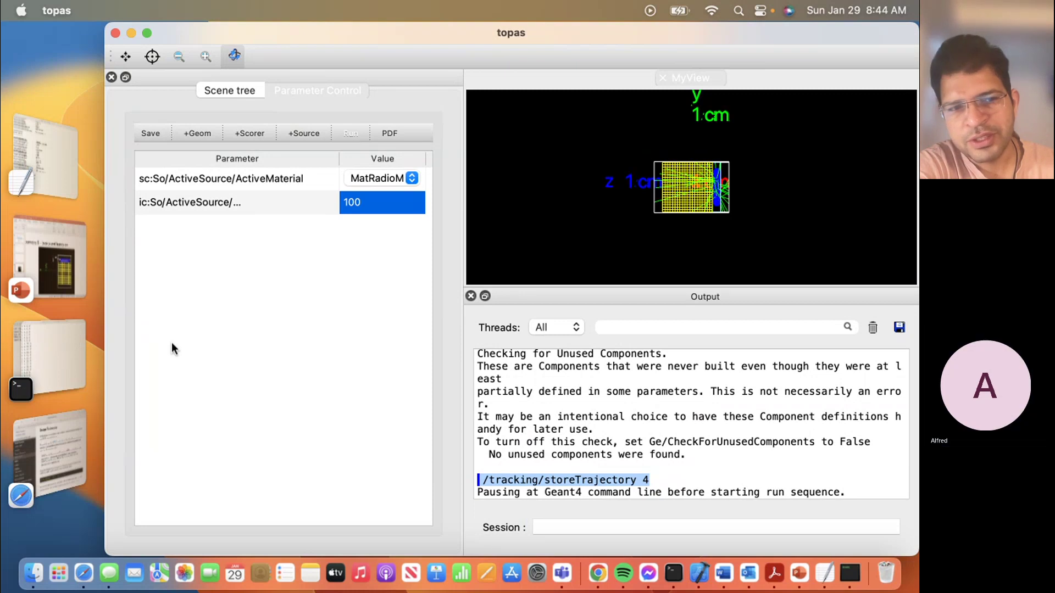
pyautogui.click(50, 358)
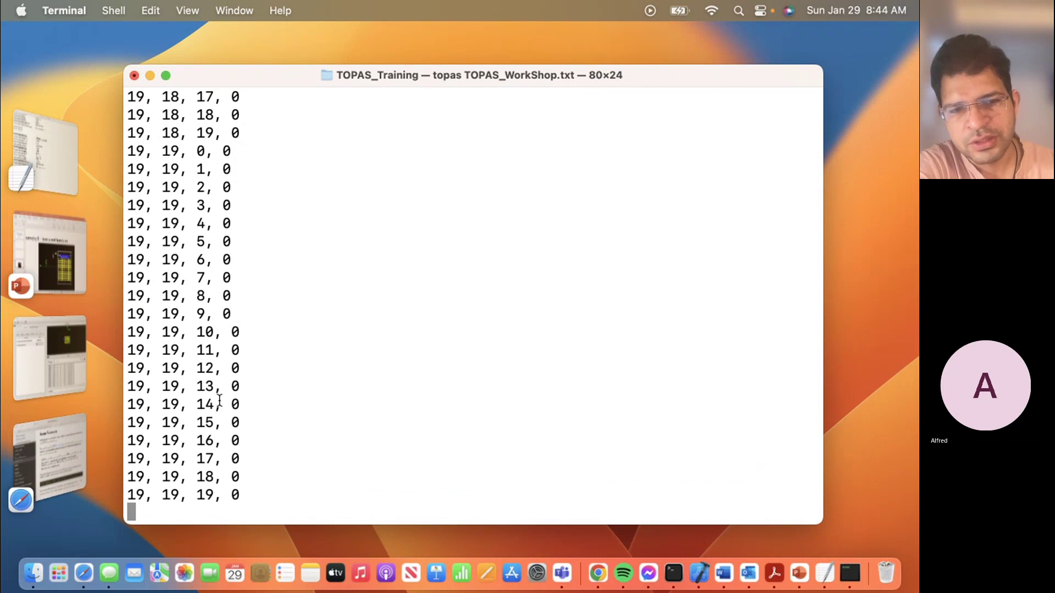
pyautogui.moveTo(239, 496); pyautogui.dragTo(228, 473)
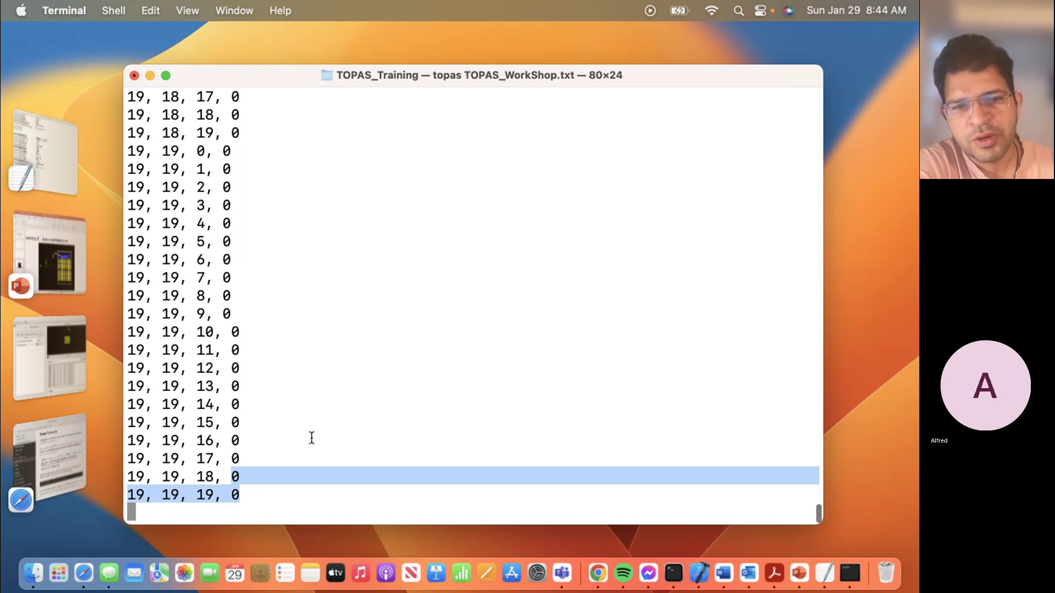
pyautogui.scroll(5, 311, 438)
pyautogui.scroll(10, 312, 438)
pyautogui.scroll(8, 312, 438)
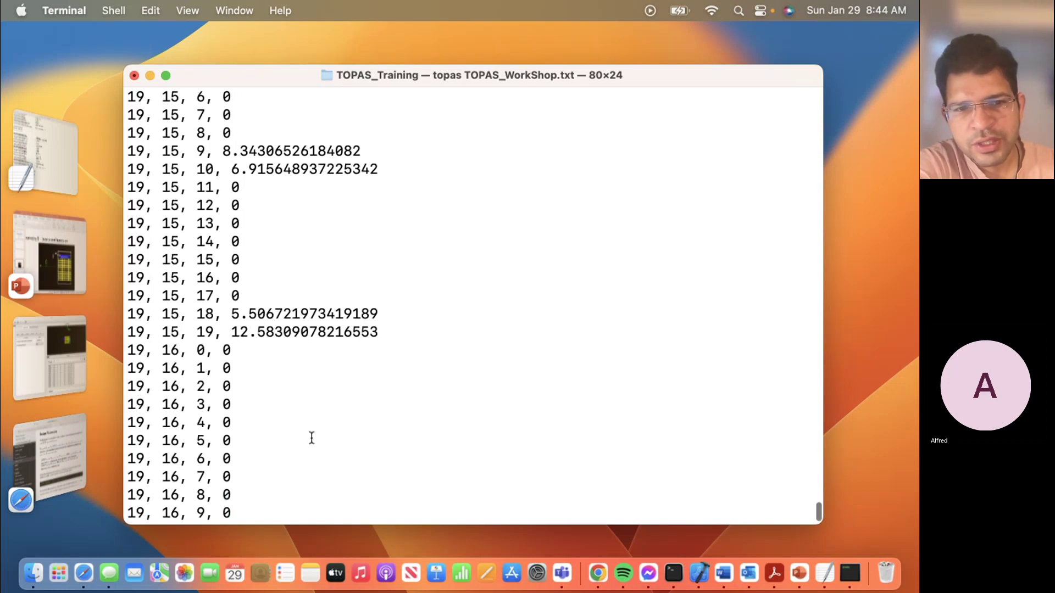
pyautogui.moveTo(371, 345); pyautogui.dragTo(274, 315)
pyautogui.scroll(5, 277, 321)
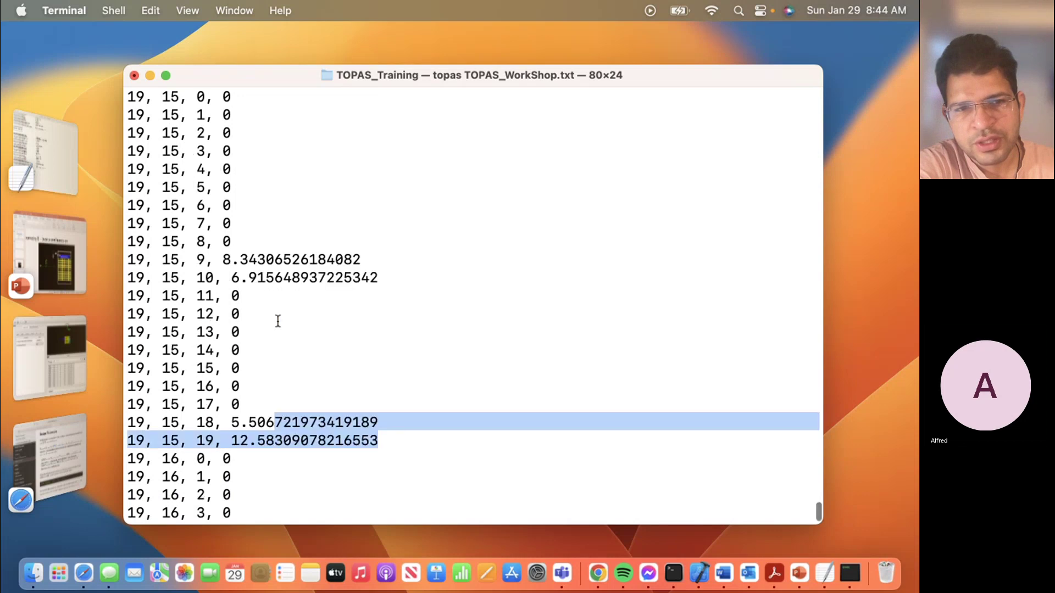
pyautogui.scroll(10, 278, 322)
pyautogui.scroll(5, 278, 321)
pyautogui.scroll(10, 277, 321)
pyautogui.scroll(5, 277, 321)
pyautogui.scroll(5, 278, 320)
pyautogui.scroll(10, 278, 321)
pyautogui.scroll(5, 278, 321)
pyautogui.scroll(10, 278, 321)
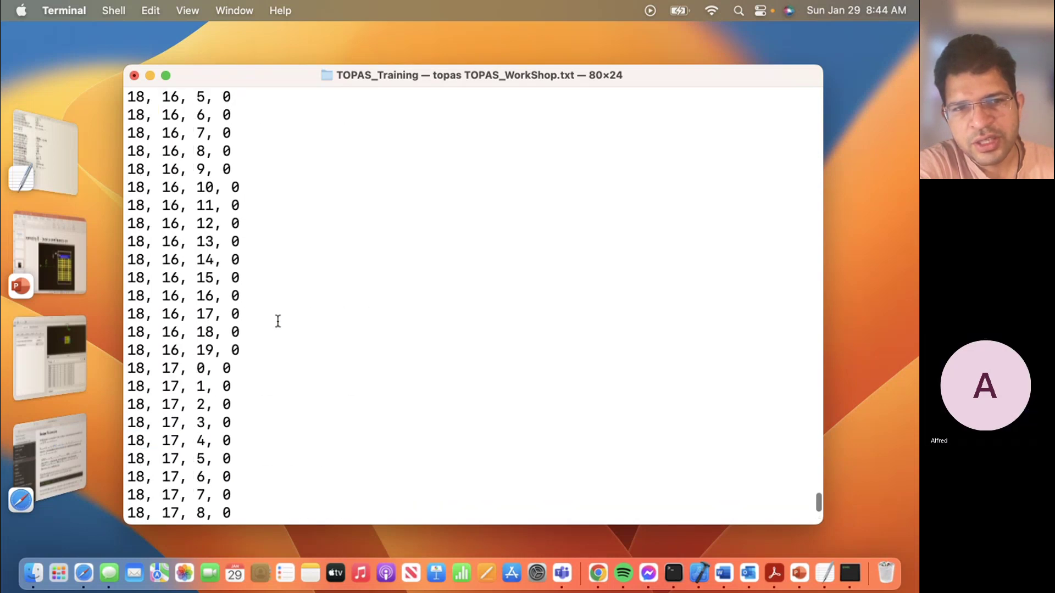
pyautogui.scroll(8, 278, 321)
pyautogui.scroll(10, 278, 321)
pyautogui.scroll(8, 278, 321)
pyautogui.scroll(6, 278, 321)
pyautogui.scroll(3, 278, 321)
pyautogui.scroll(10, 278, 321)
pyautogui.scroll(3, 278, 321)
pyautogui.scroll(7, 278, 321)
pyautogui.scroll(6, 277, 321)
pyautogui.scroll(1, 278, 320)
pyautogui.scroll(6, 278, 321)
pyautogui.scroll(6, 278, 321)
pyautogui.scroll(8, 277, 321)
pyautogui.scroll(5, 278, 321)
pyautogui.scroll(13, 278, 320)
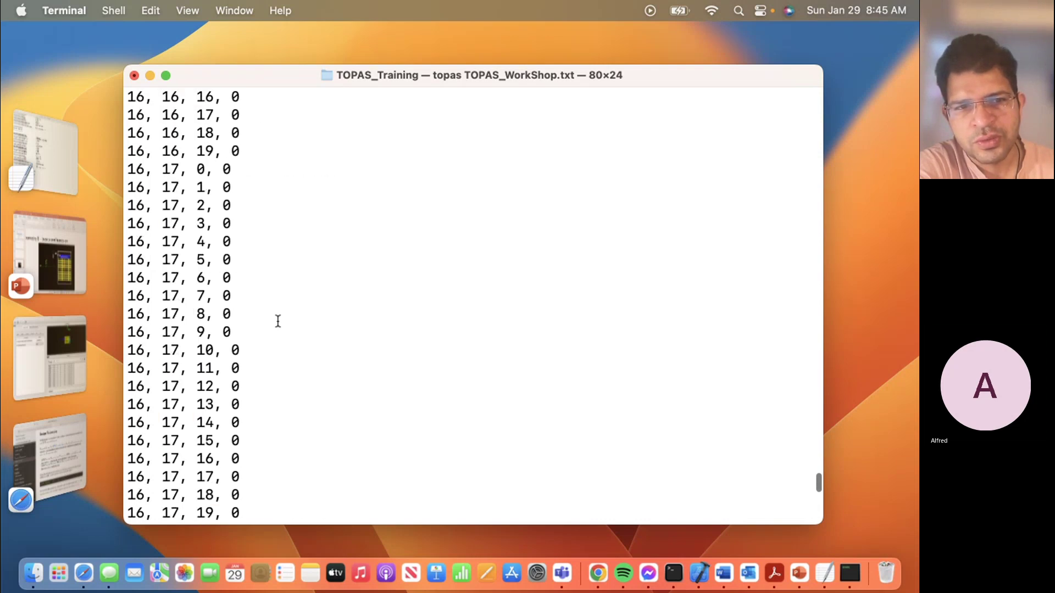
pyautogui.scroll(10, 277, 321)
pyautogui.scroll(-4, 278, 321)
pyautogui.scroll(-1, 278, 320)
pyautogui.scroll(1, 278, 321)
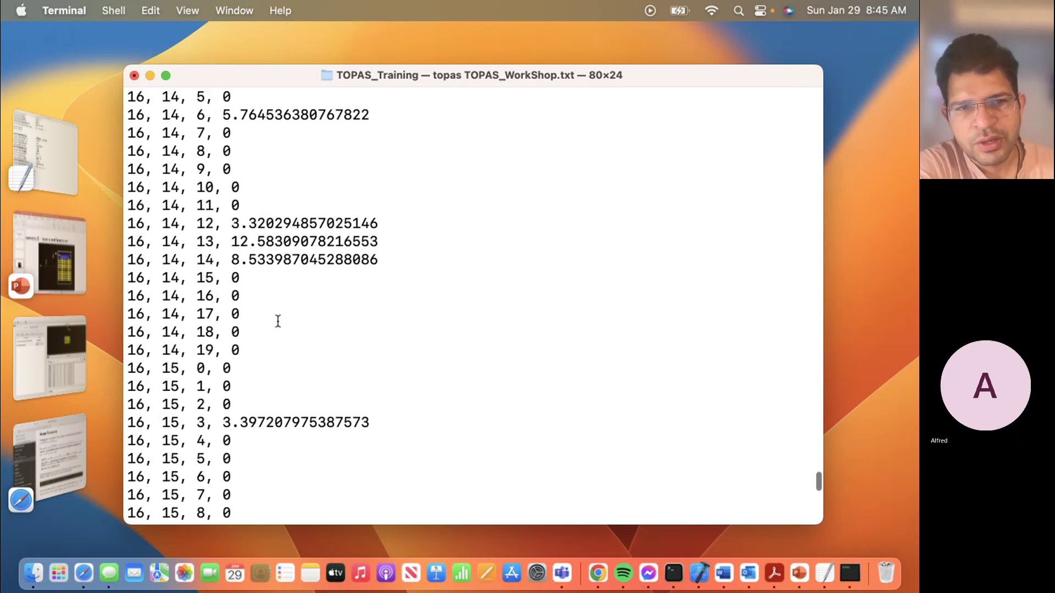
pyautogui.scroll(1, 278, 321)
pyautogui.scroll(6, 278, 321)
pyautogui.scroll(7, 277, 321)
pyautogui.scroll(12, 278, 321)
pyautogui.scroll(6, 277, 320)
pyautogui.scroll(8, 279, 321)
pyautogui.scroll(4, 278, 320)
pyautogui.scroll(7, 277, 320)
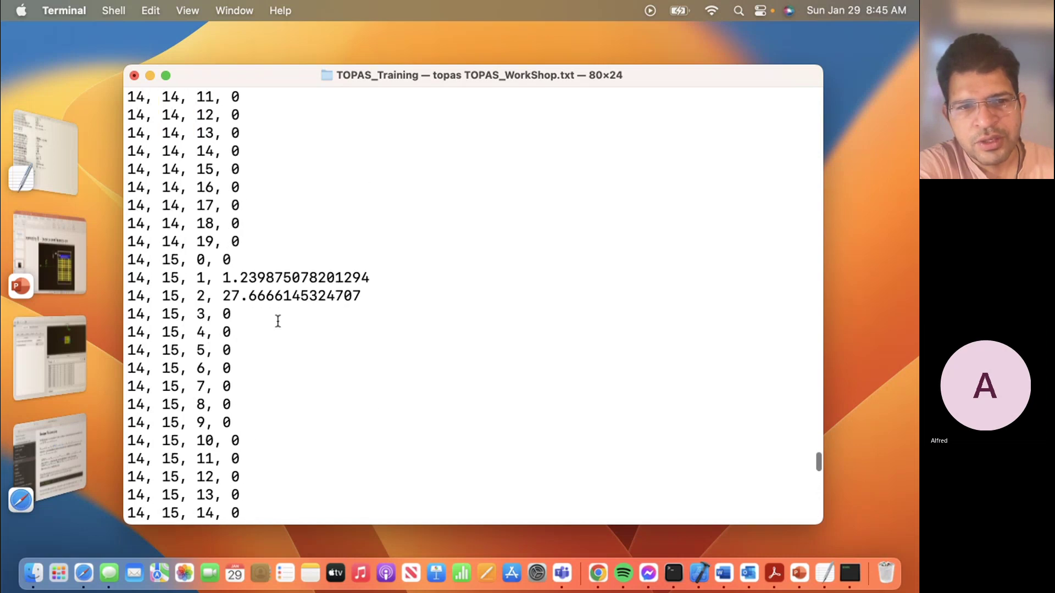
pyautogui.scroll(12, 278, 320)
pyautogui.scroll(5, 277, 321)
pyautogui.scroll(2, 278, 321)
pyautogui.scroll(7, 278, 321)
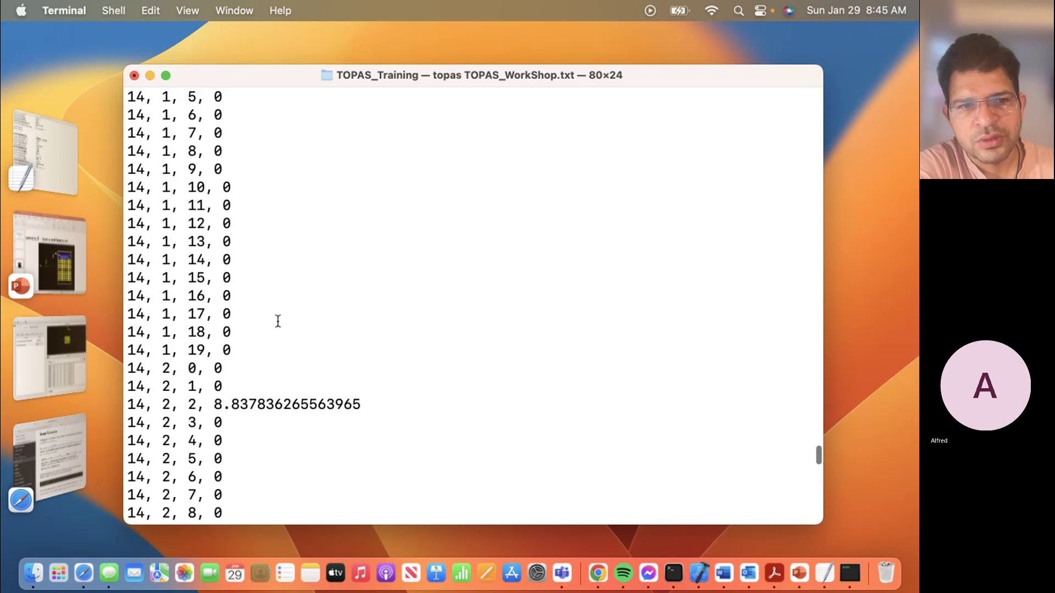
pyautogui.scroll(7, 279, 321)
pyautogui.scroll(2, 278, 320)
pyautogui.scroll(6, 278, 320)
pyautogui.scroll(-2, 278, 321)
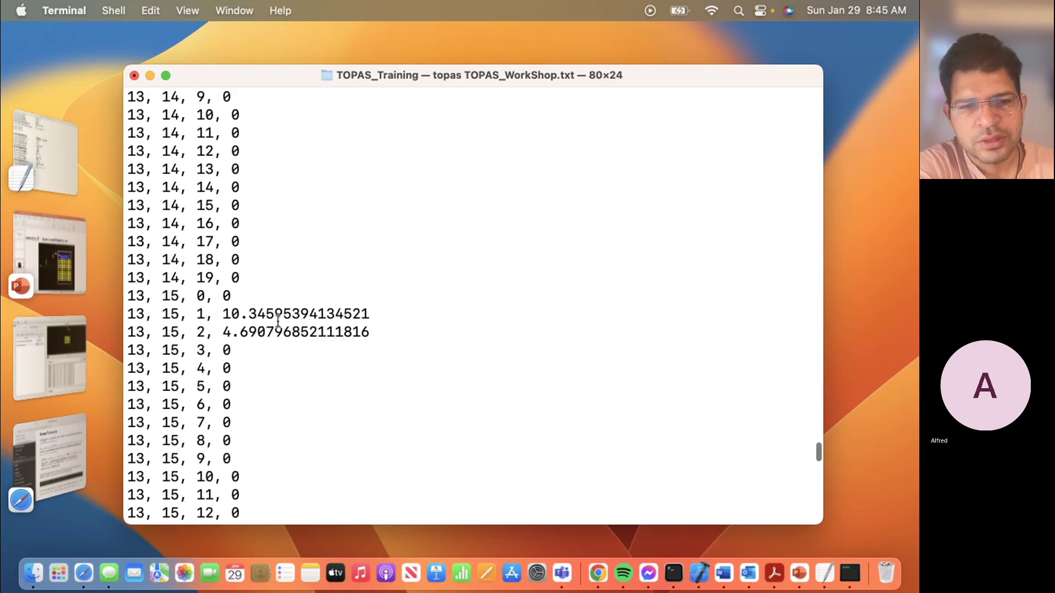
pyautogui.scroll(-10, 278, 321)
pyautogui.scroll(-7, 278, 321)
pyautogui.scroll(5, 278, 321)
pyautogui.scroll(20, 278, 321)
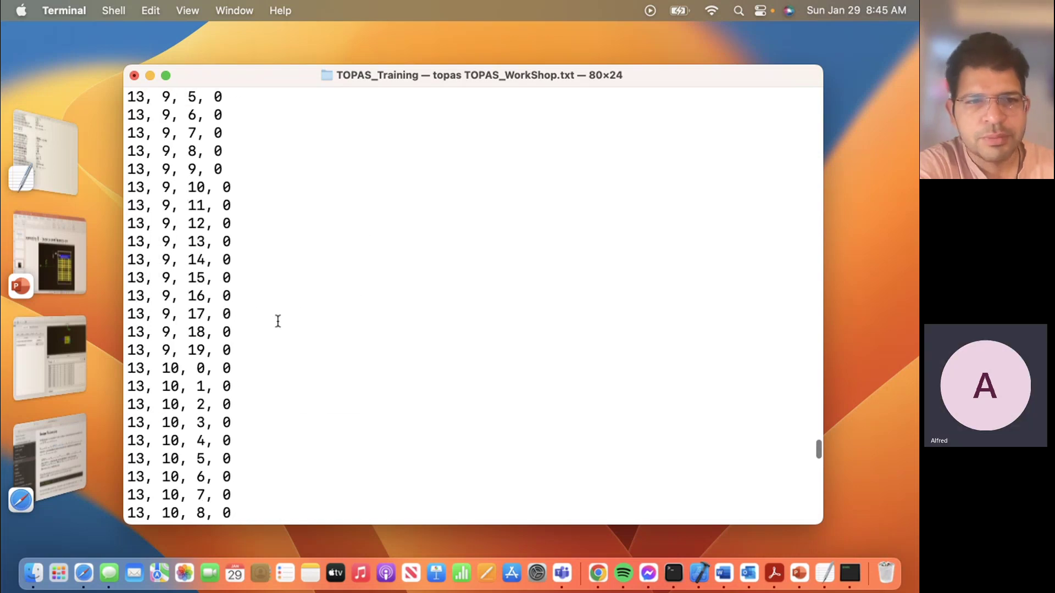
pyautogui.scroll(20, 278, 321)
pyautogui.scroll(20, 278, 320)
pyautogui.scroll(15, 278, 321)
pyautogui.scroll(15, 278, 321)
# Bring the TOPAS viewer forward and orbit the seed and its particle tracks to an oblique view
pyautogui.click(48, 349)
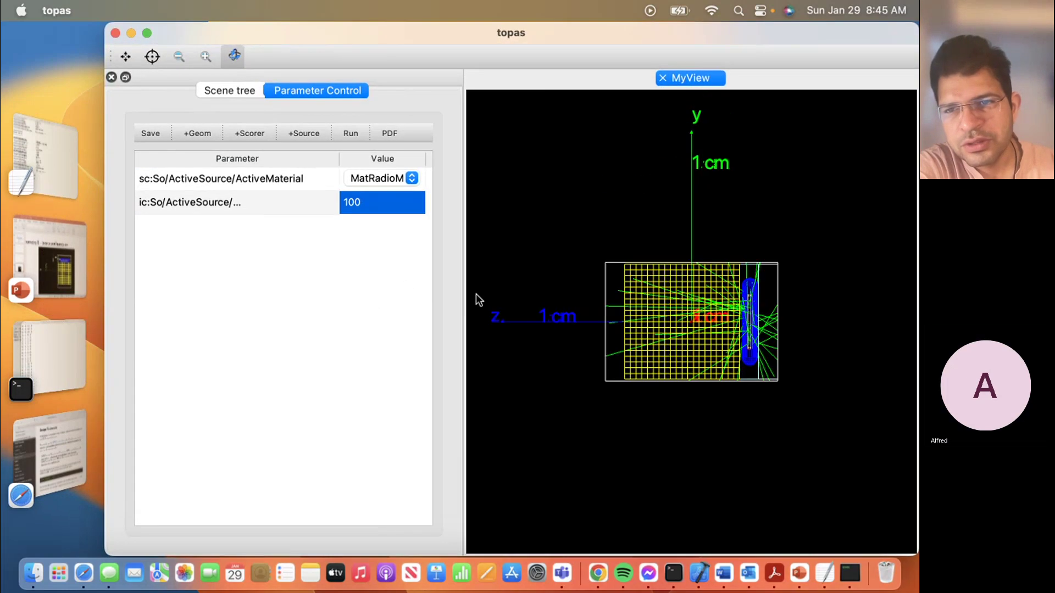
pyautogui.moveTo(607, 313); pyautogui.dragTo(768, 347)
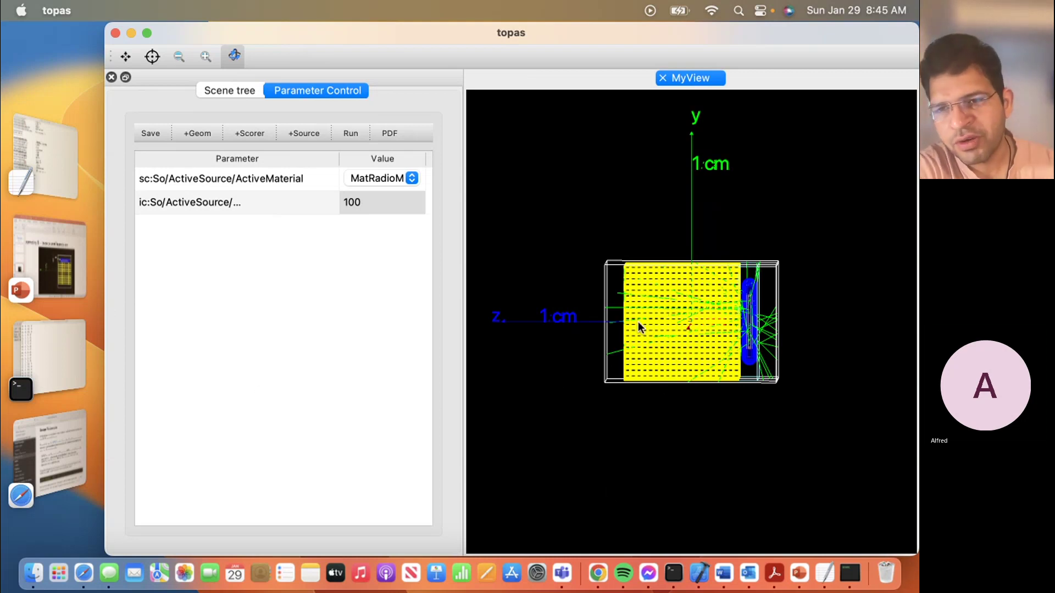
# Highlight the b: type prefix and Ts category in the PauseBeforeQuit example on Design Philosophy
pyautogui.click(55, 440)
pyautogui.scroll(2, 447, 433)
pyautogui.scroll(-5, 445, 433)
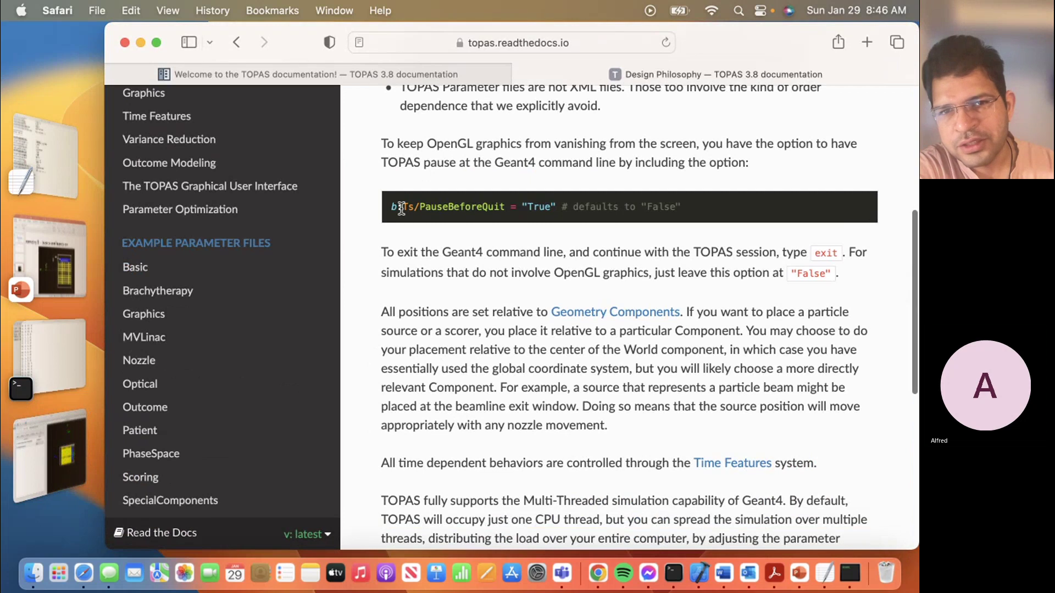
pyautogui.moveTo(398, 208); pyautogui.dragTo(383, 213)
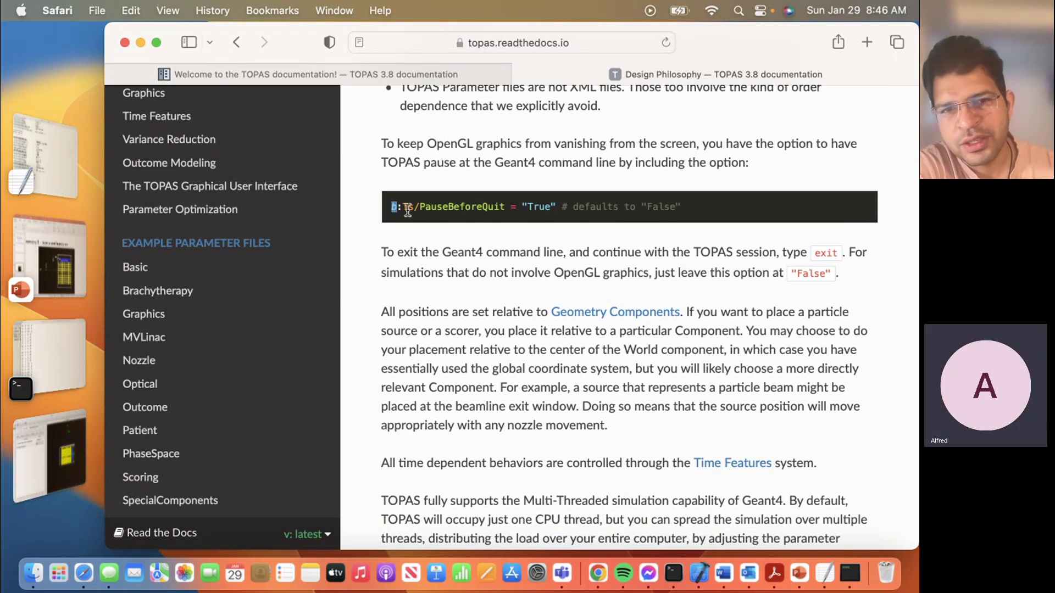
pyautogui.moveTo(412, 209); pyautogui.dragTo(403, 208)
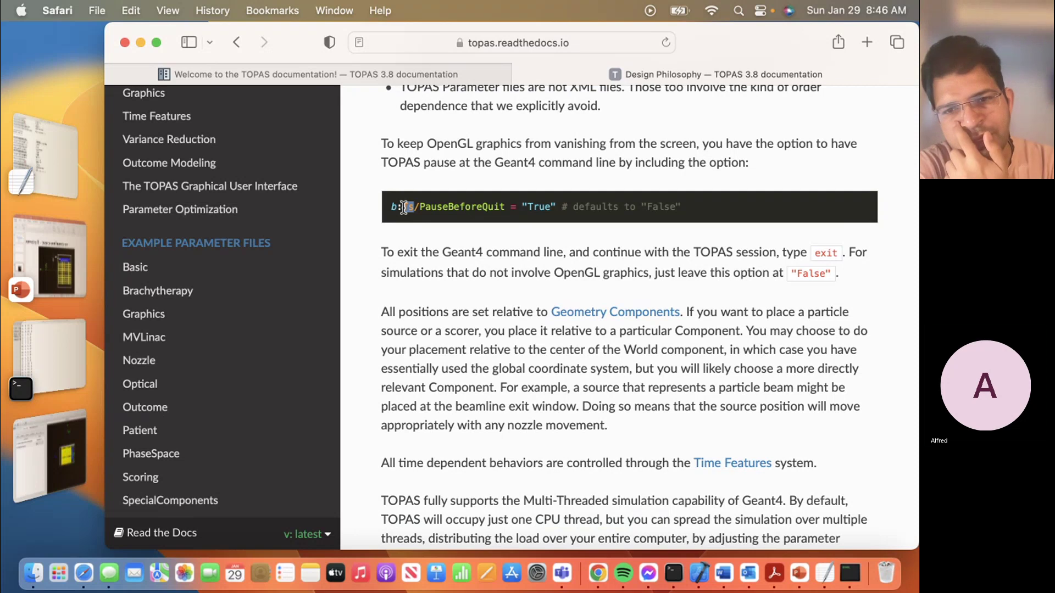
pyautogui.scroll(2, 405, 207)
pyautogui.scroll(2, 404, 206)
pyautogui.scroll(4, 403, 207)
pyautogui.scroll(4, 404, 207)
pyautogui.scroll(2, 404, 206)
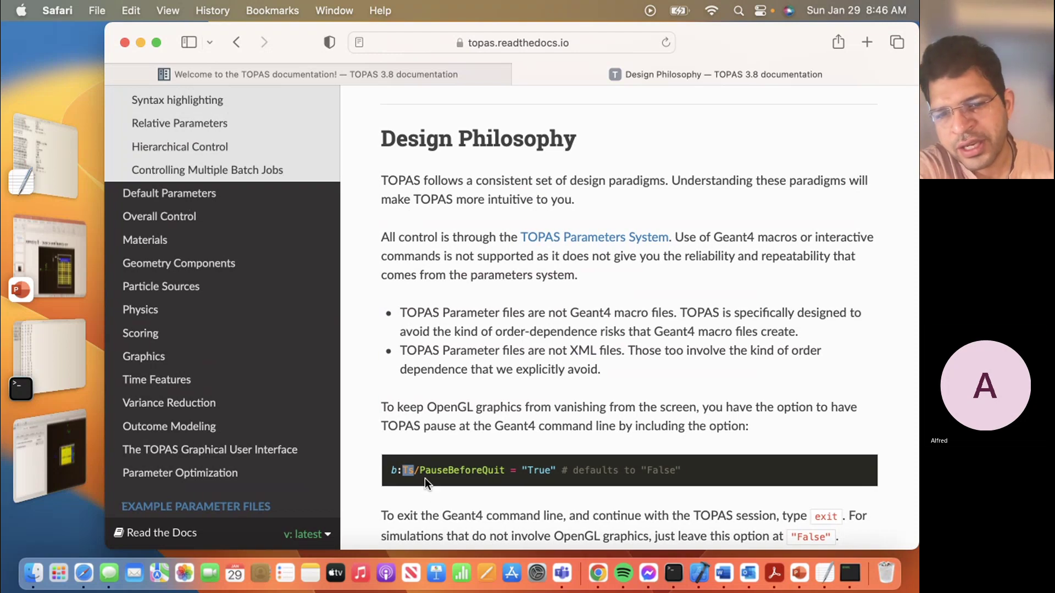
pyautogui.scroll(-4, 425, 478)
pyautogui.scroll(-3, 425, 478)
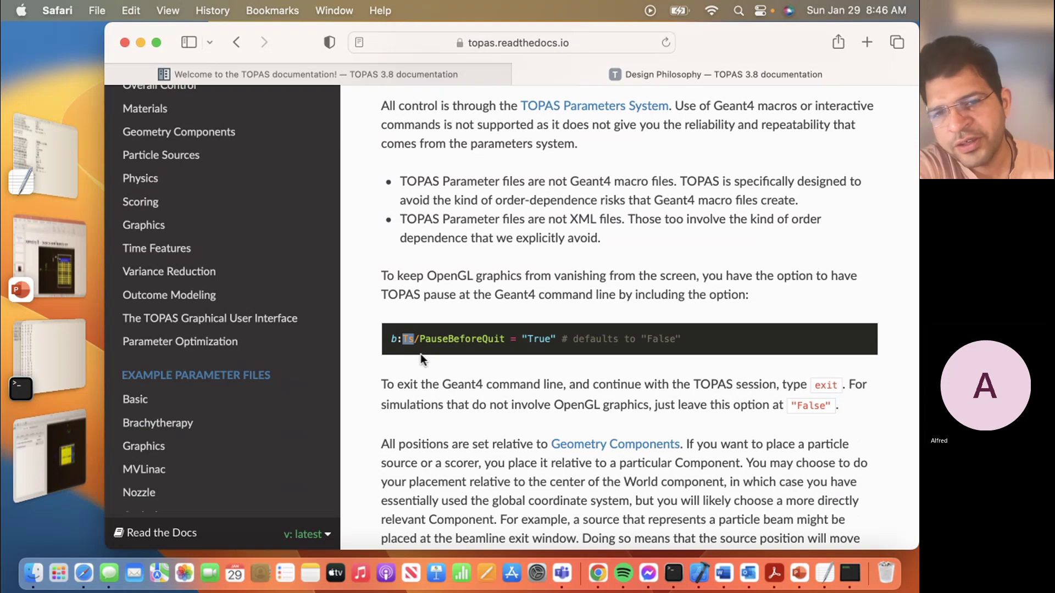
pyautogui.scroll(-1, 421, 354)
pyautogui.scroll(-1, 420, 354)
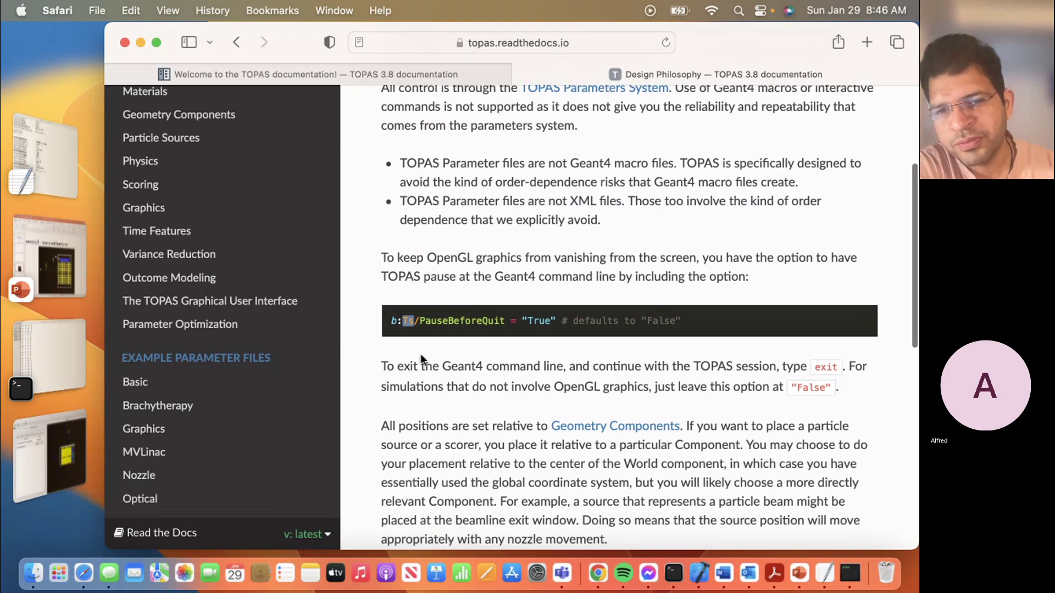
pyautogui.scroll(-1, 421, 354)
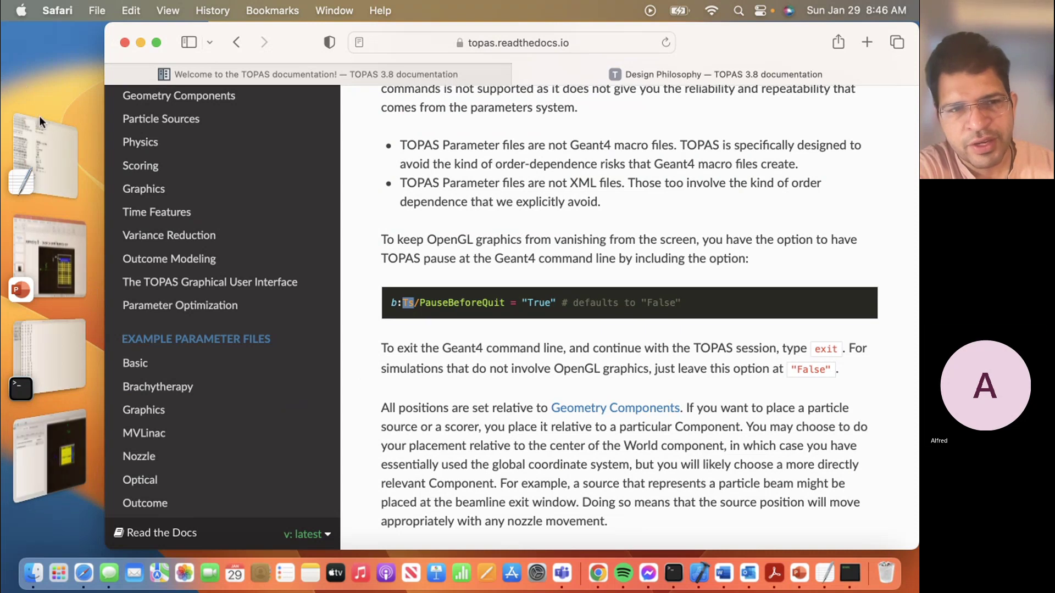
# Stop the running TOPAS simulation in Terminal with Ctrl+C
pyautogui.click(47, 357)
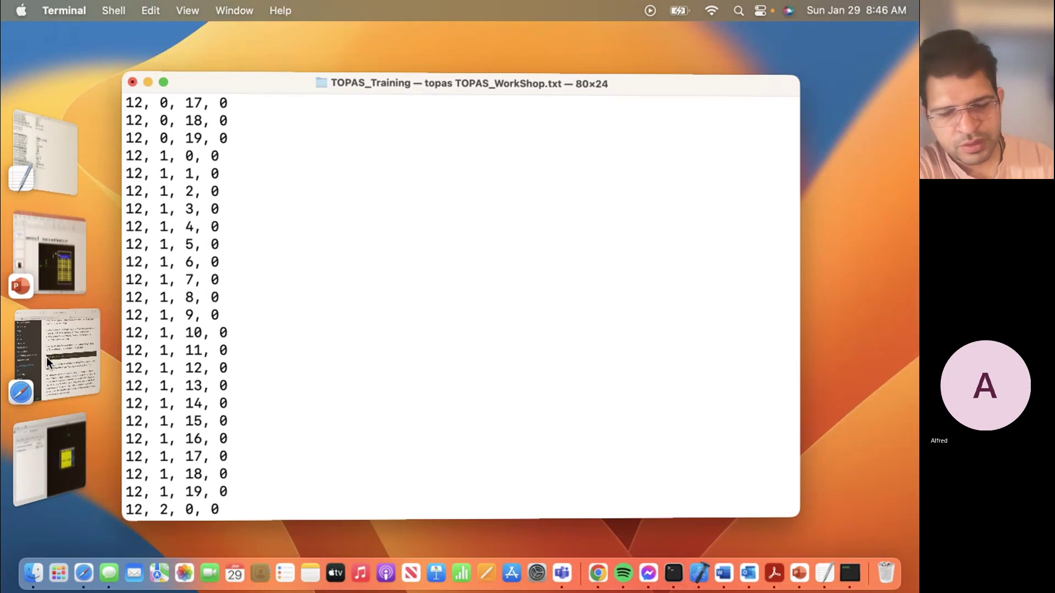
pyautogui.hotkey('ctrl', 'c')
pyautogui.click(50, 148)
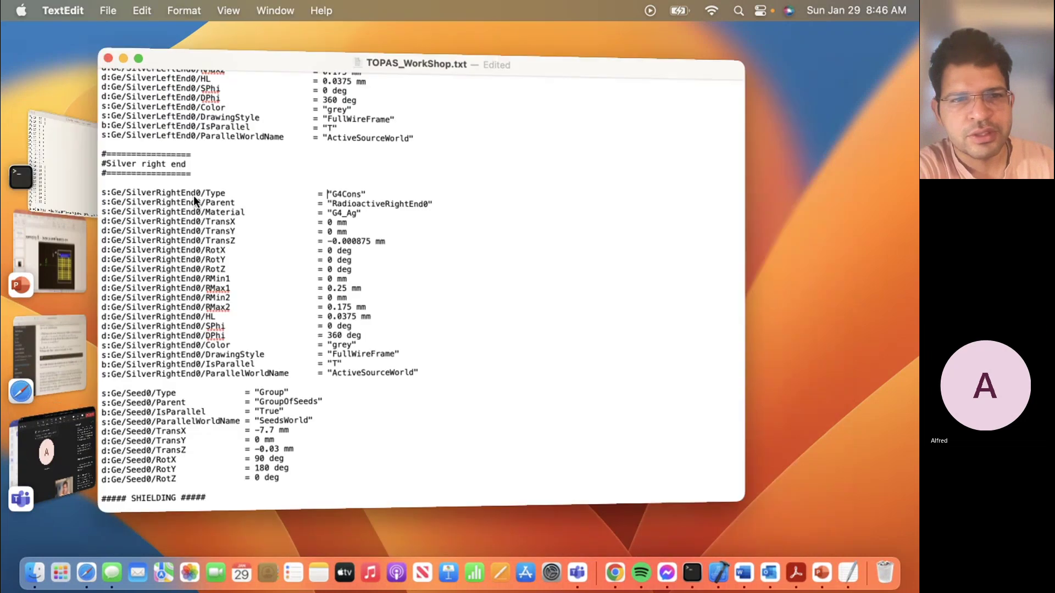
pyautogui.scroll(10, 267, 262)
pyautogui.scroll(10, 267, 263)
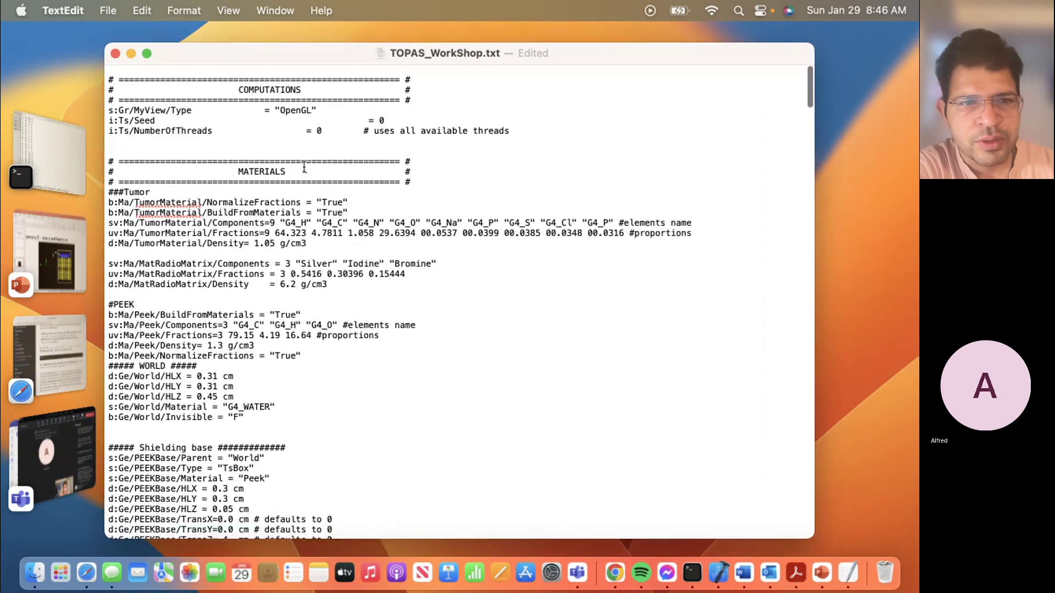
pyautogui.scroll(-3, 313, 144)
pyautogui.scroll(-10, 313, 145)
pyautogui.scroll(-10, 313, 144)
pyautogui.scroll(-10, 314, 144)
pyautogui.scroll(-10, 313, 144)
pyautogui.scroll(-10, 314, 145)
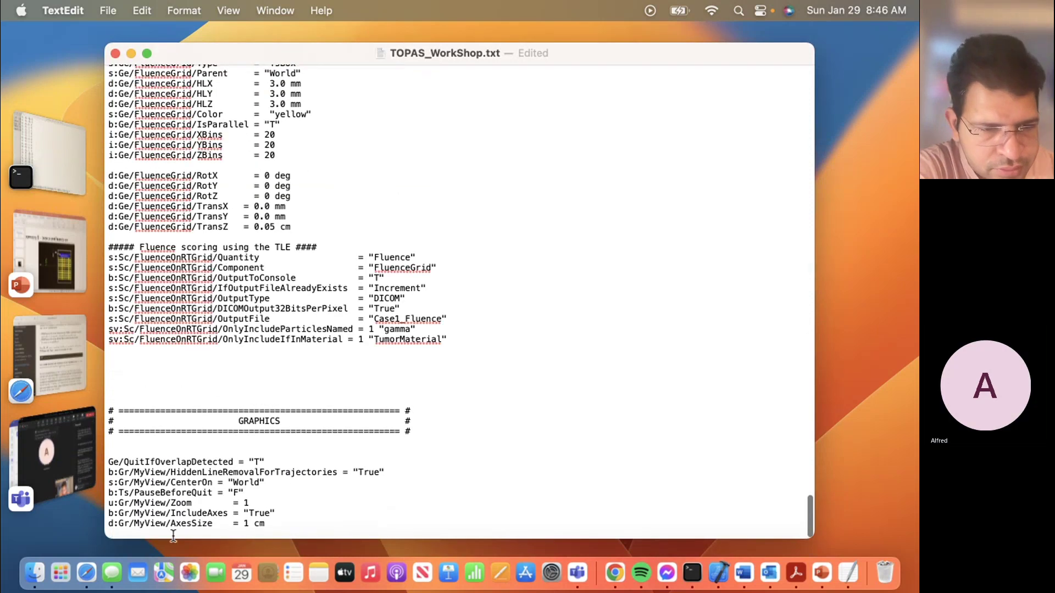
# Change b:Ts/PauseBeforeQuit from F to T in TOPAS_WorkShop.txt and save it
pyautogui.moveTo(160, 493); pyautogui.dragTo(212, 491)
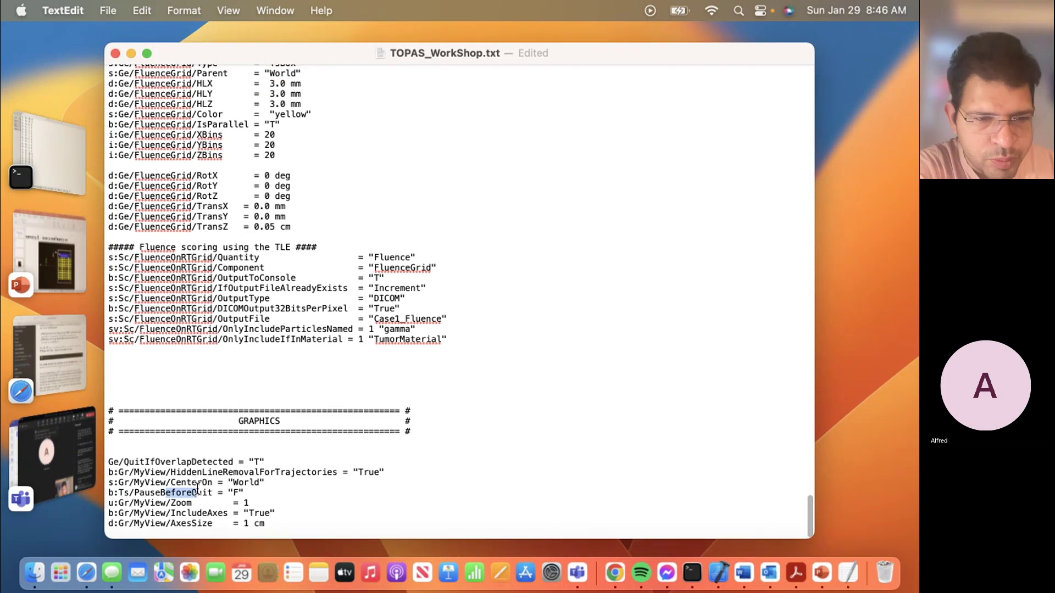
pyautogui.click(235, 495)
pyautogui.press('BackSpace')
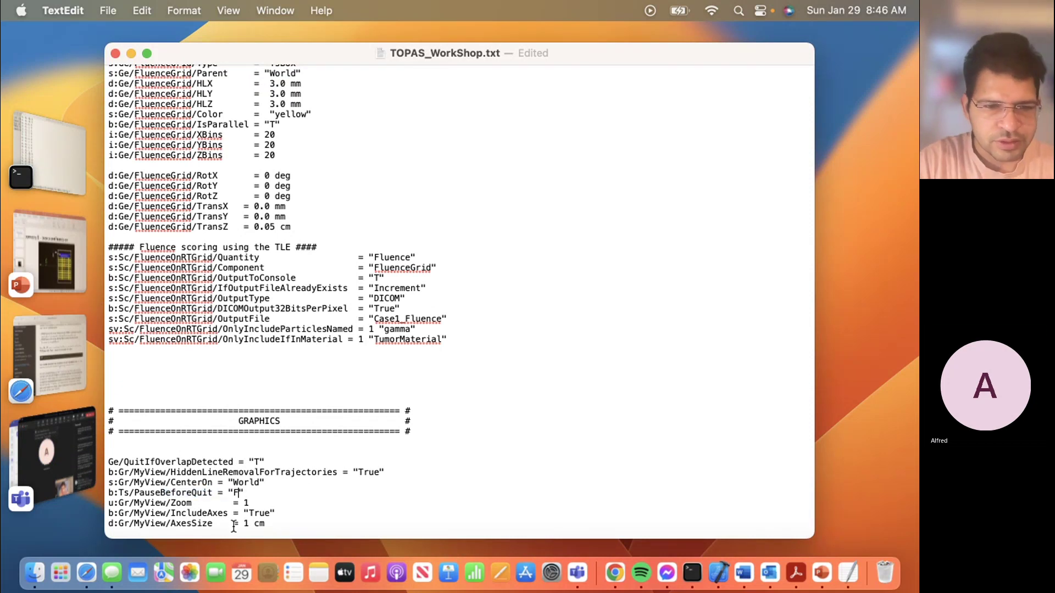
pyautogui.write('T')
pyautogui.press('super+s')
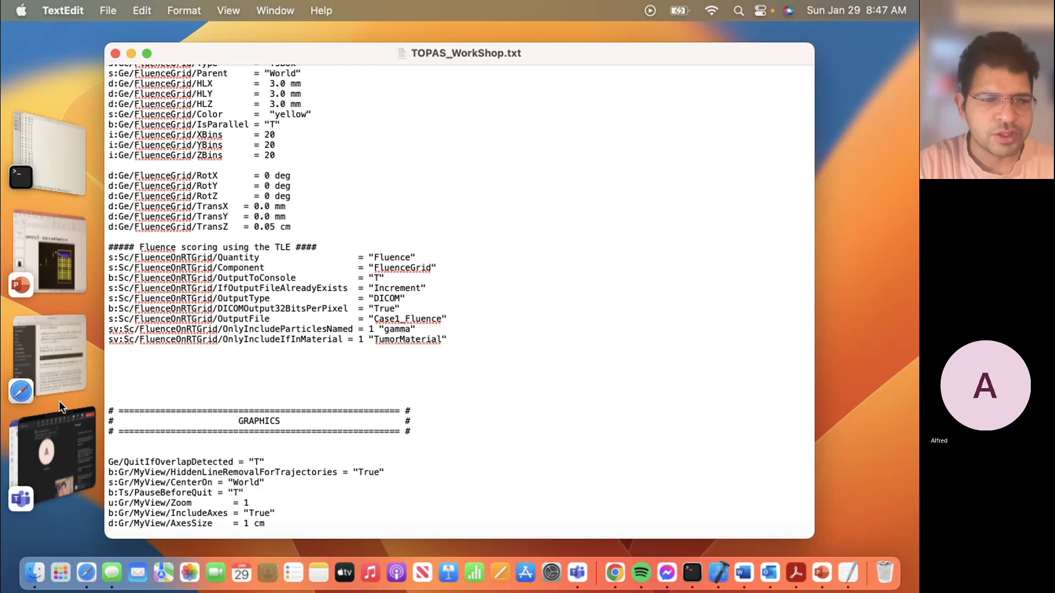
# Relaunch TOPAS by rerunning the previous topas command in Terminal
pyautogui.click(78, 177)
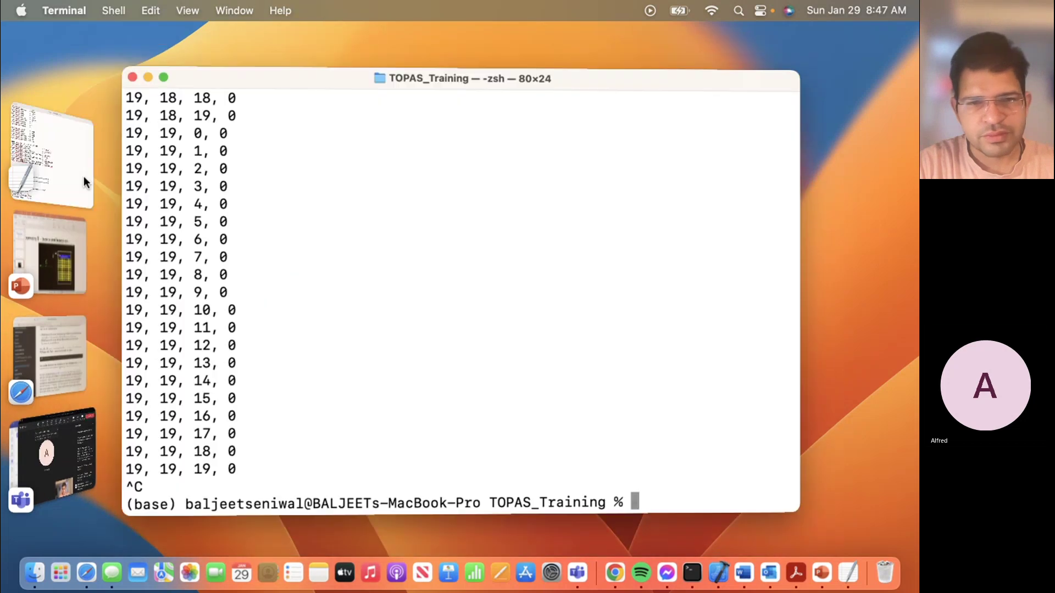
pyautogui.press('Up')
pyautogui.press('Return')
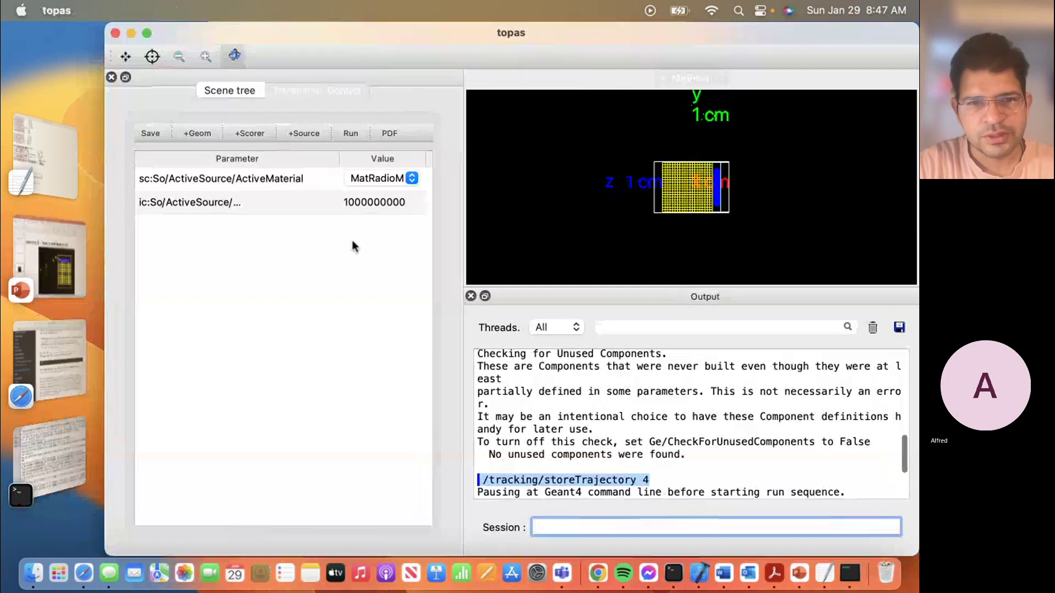
pyautogui.doubleClick(363, 202)
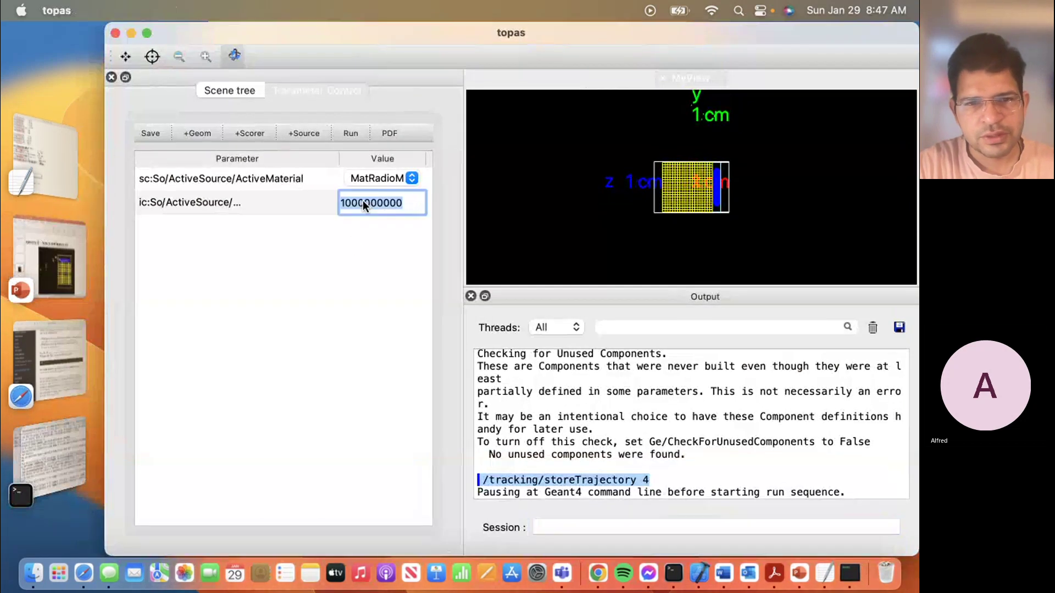
pyautogui.write('10')
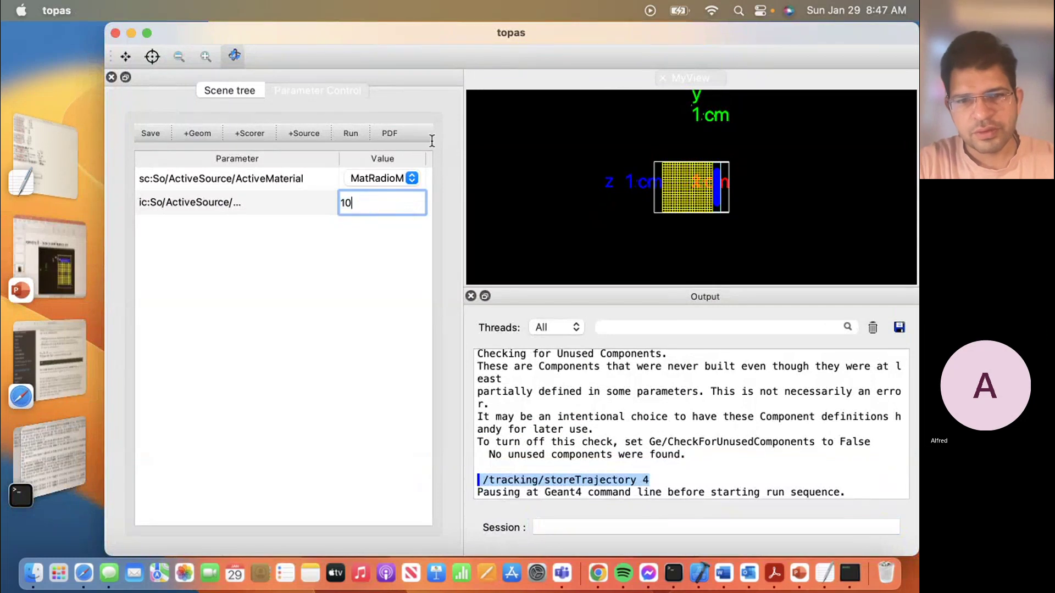
pyautogui.press('Return')
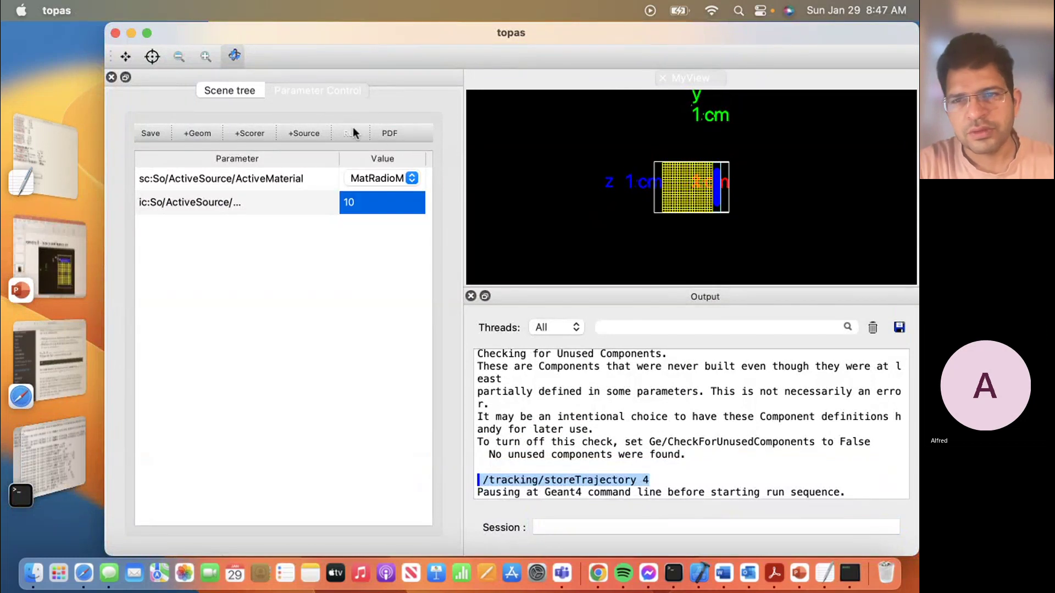
pyautogui.click(353, 129)
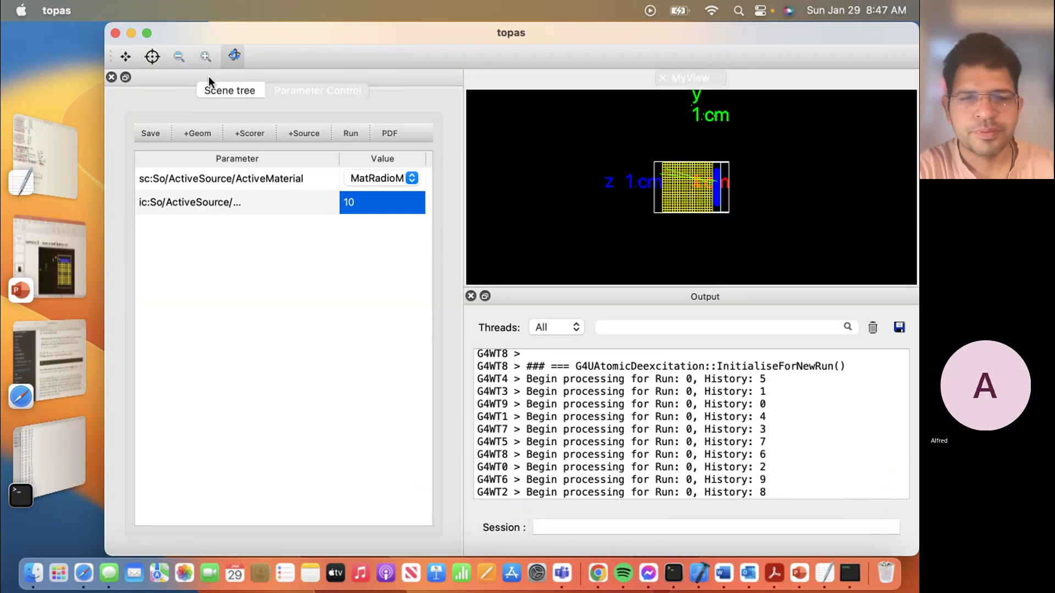
# Close the TOPAS viewer and highlight OpenGL on the Design Philosophy page
pyautogui.click(115, 37)
pyautogui.click(61, 351)
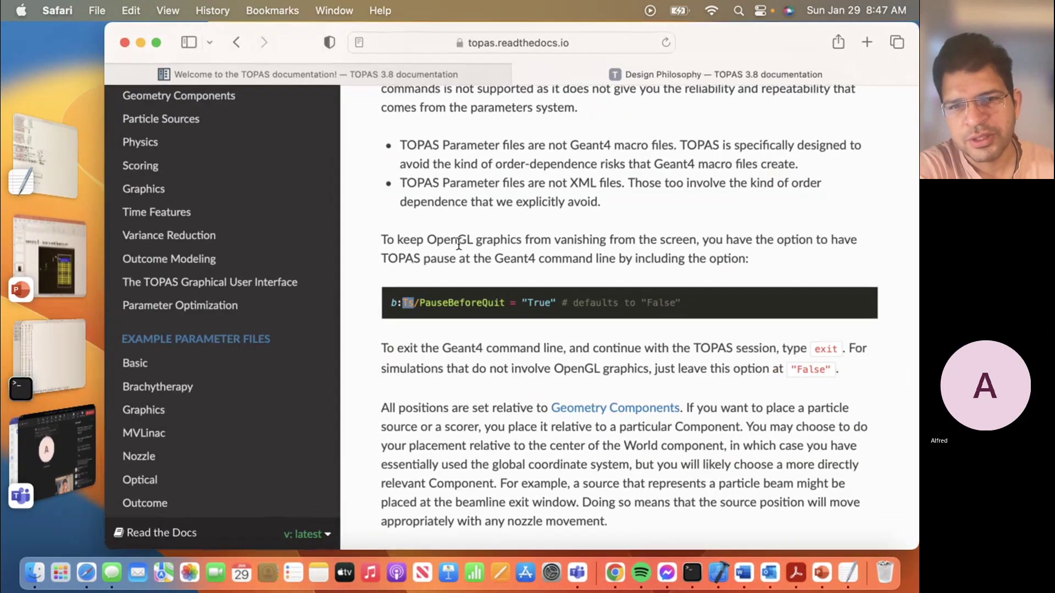
pyautogui.moveTo(443, 239); pyautogui.dragTo(487, 239)
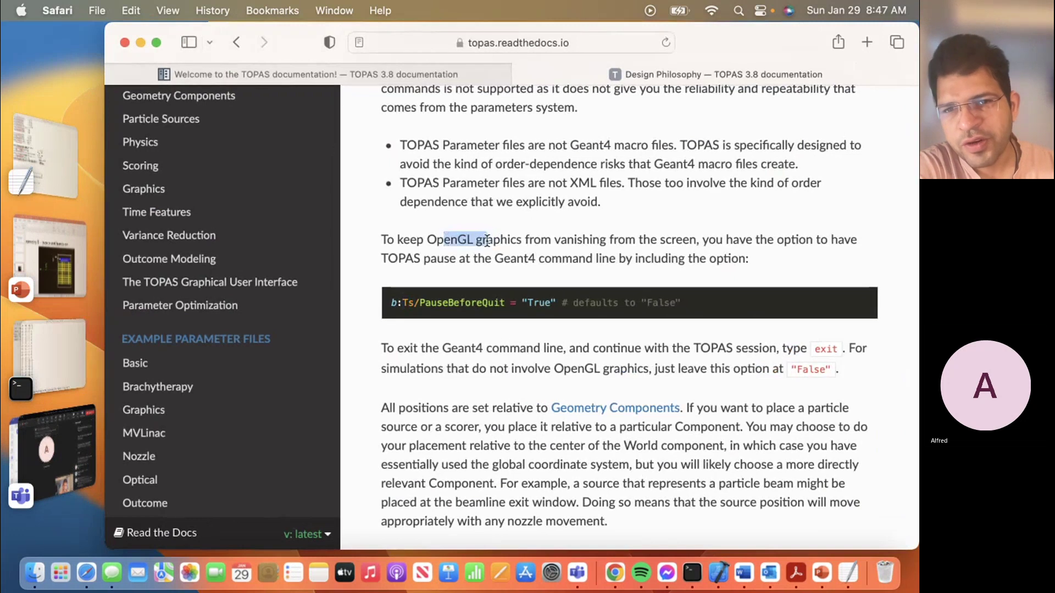
pyautogui.click(453, 240)
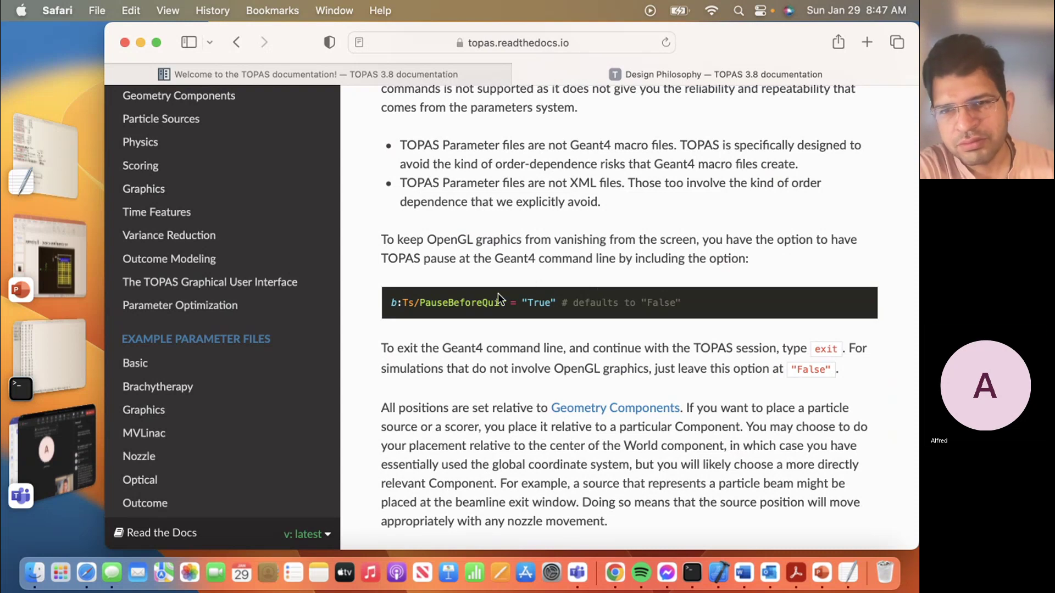
# Highlight b:Ts/PauseBeforeQuit and glance at the Terminal output before returning
pyautogui.moveTo(392, 303); pyautogui.dragTo(552, 303)
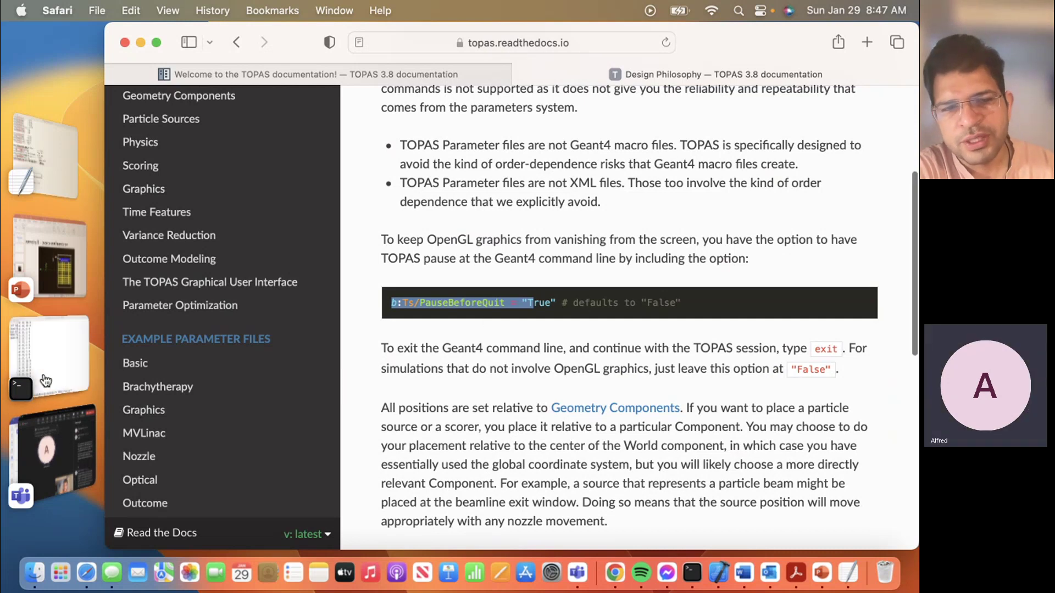
pyautogui.click(79, 357)
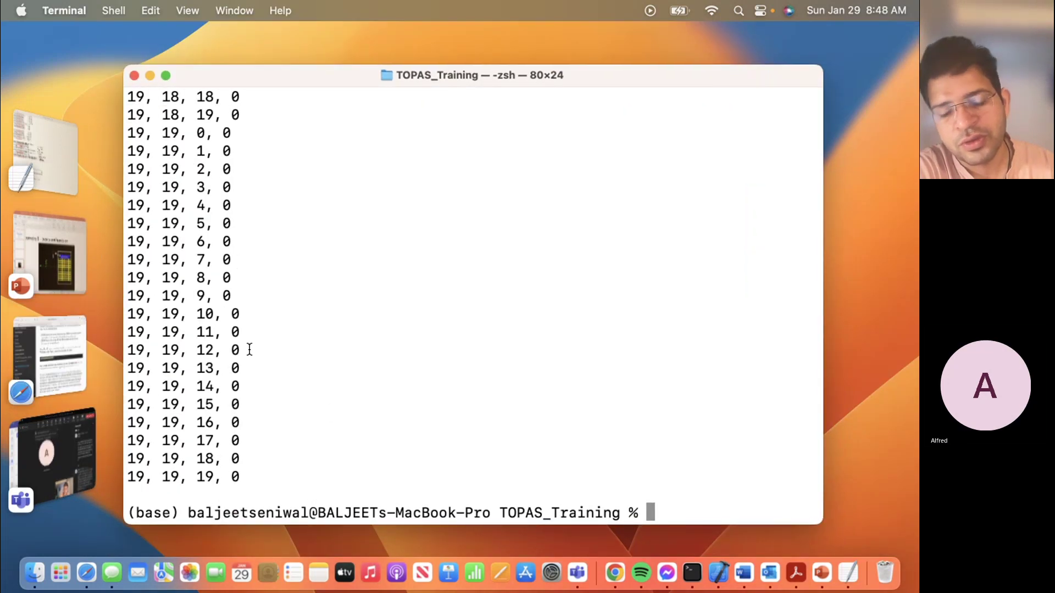
pyautogui.click(72, 364)
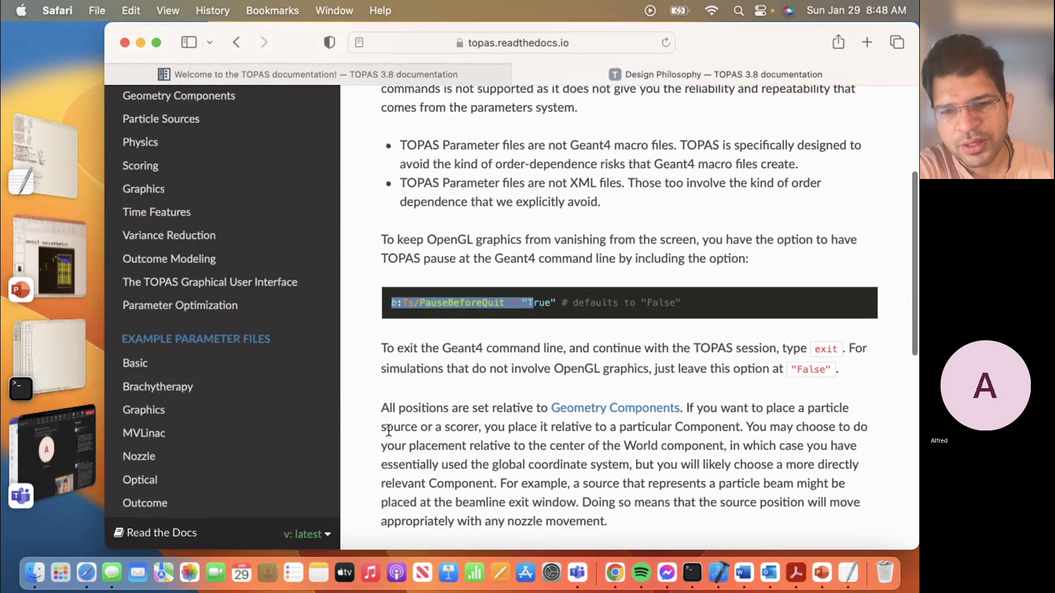
pyautogui.scroll(-3, 388, 431)
pyautogui.scroll(-1, 388, 431)
pyautogui.scroll(-2, 389, 431)
pyautogui.scroll(-5, 389, 426)
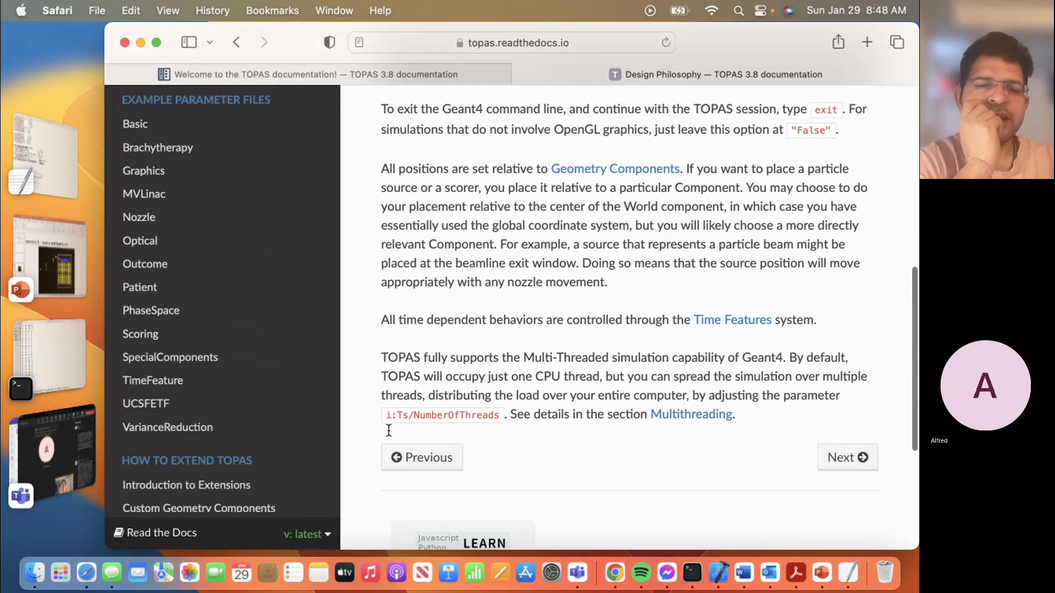
pyautogui.scroll(-5, 388, 427)
pyautogui.scroll(2, 391, 437)
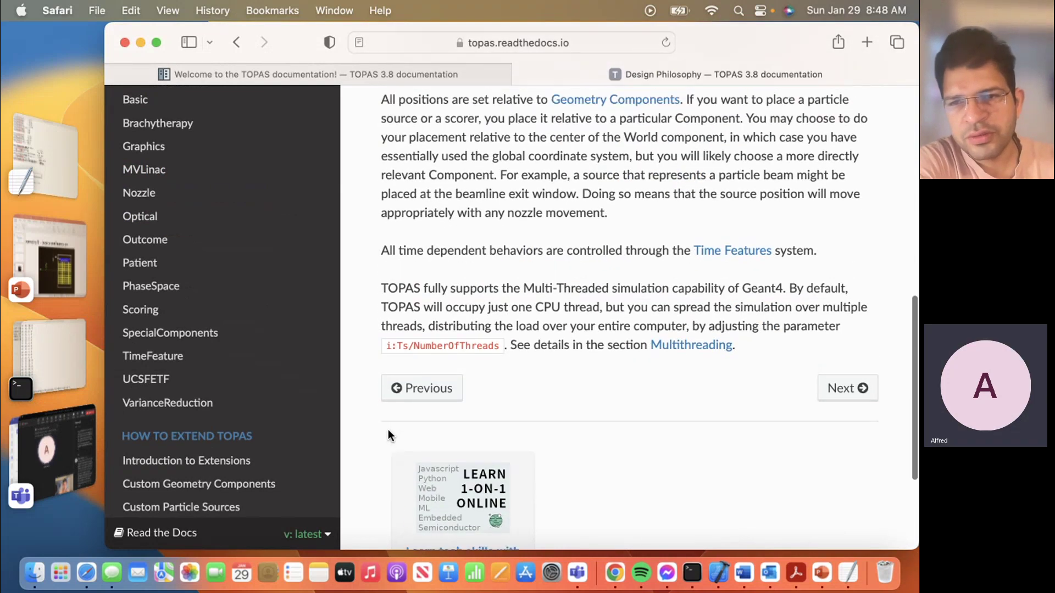
pyautogui.scroll(1, 391, 436)
pyautogui.scroll(2, 474, 376)
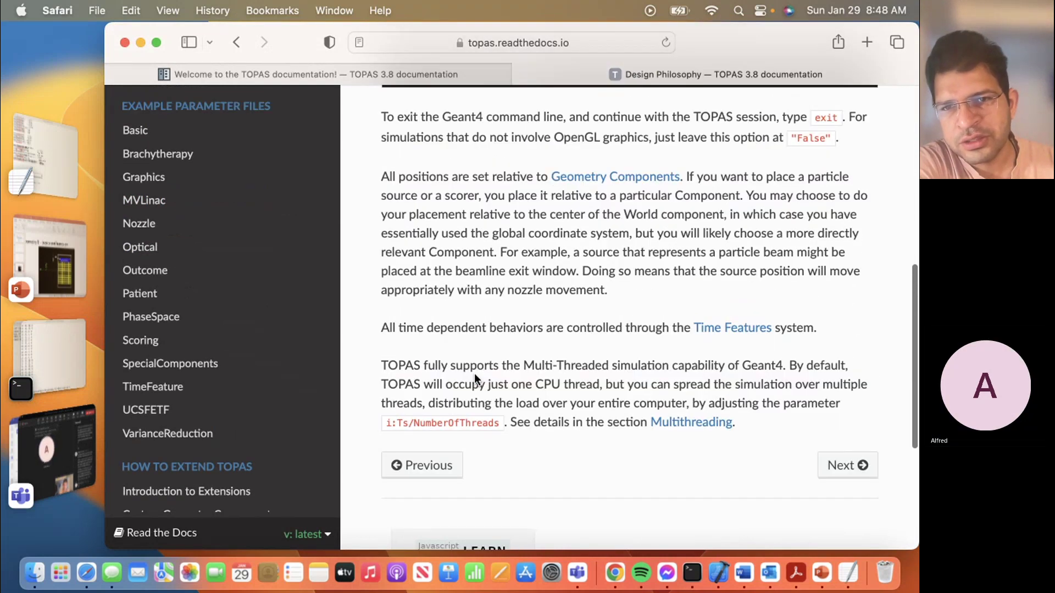
pyautogui.scroll(1, 475, 380)
pyautogui.scroll(3, 475, 380)
pyautogui.scroll(2, 475, 379)
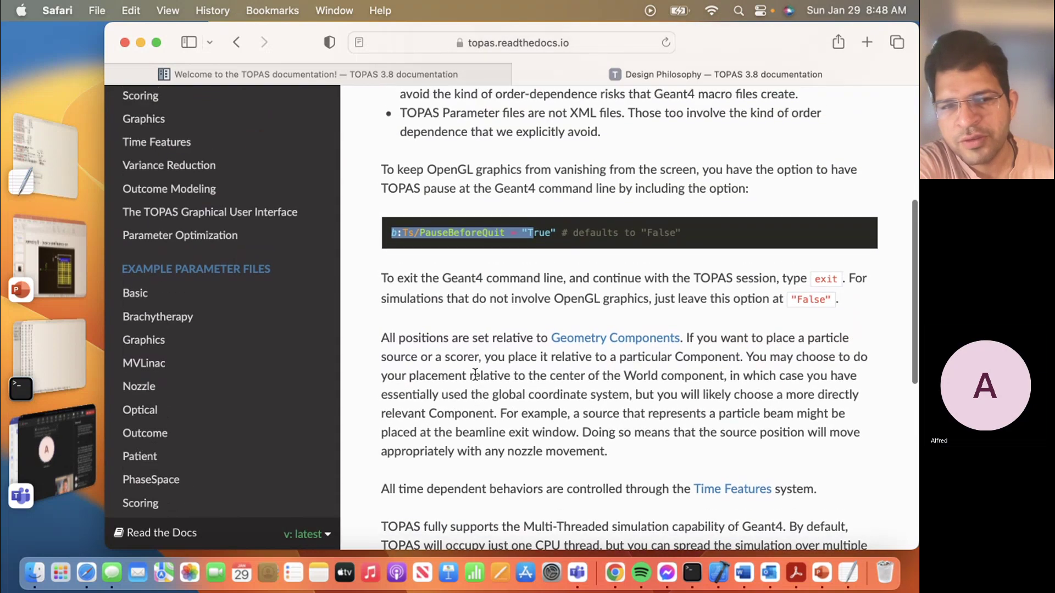
pyautogui.click(74, 182)
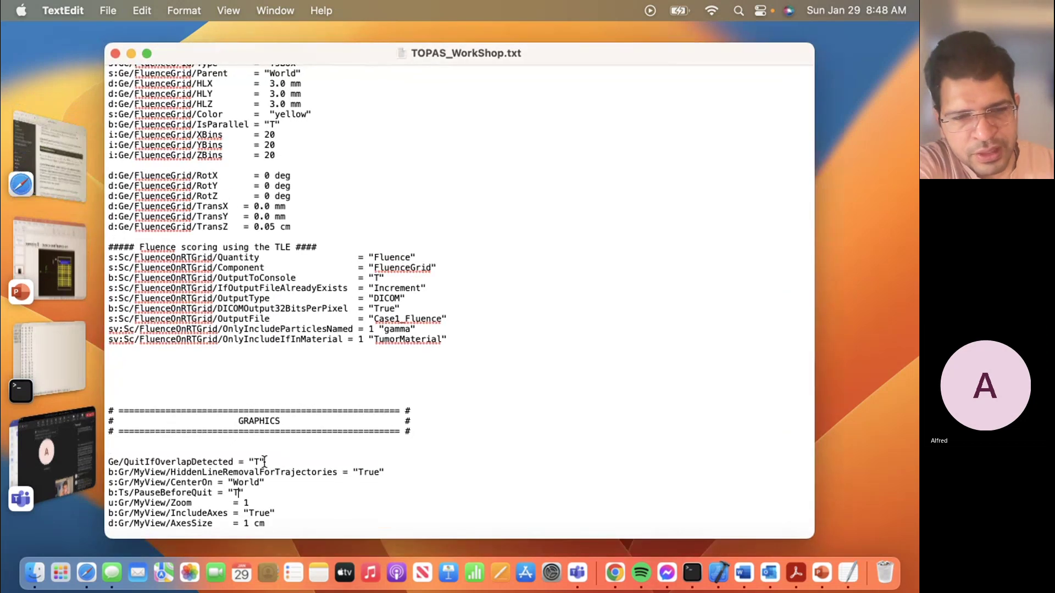
pyautogui.moveTo(266, 463); pyautogui.dragTo(111, 465)
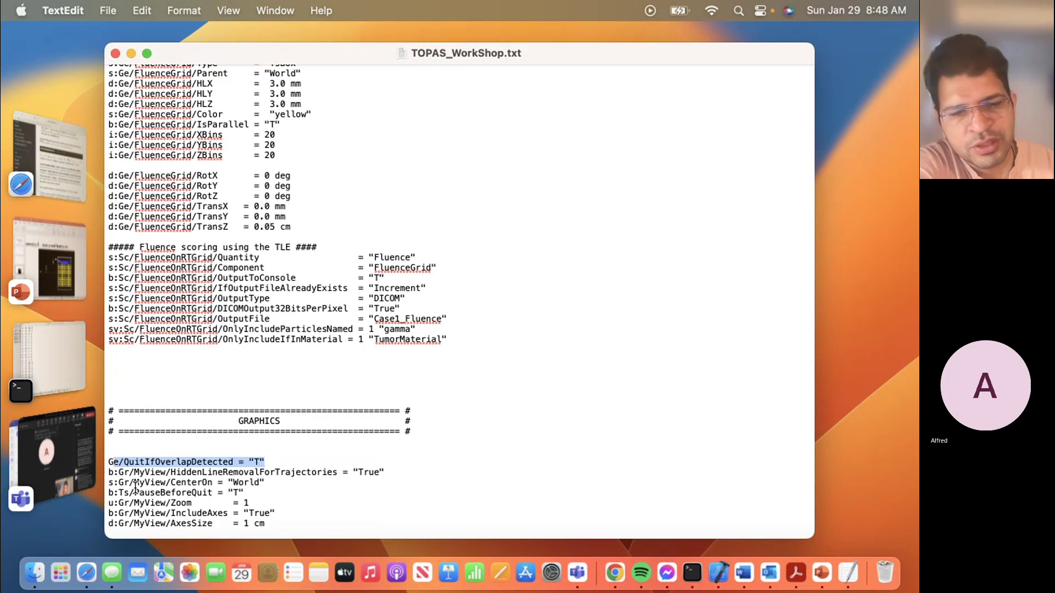
pyautogui.moveTo(171, 482); pyautogui.dragTo(265, 482)
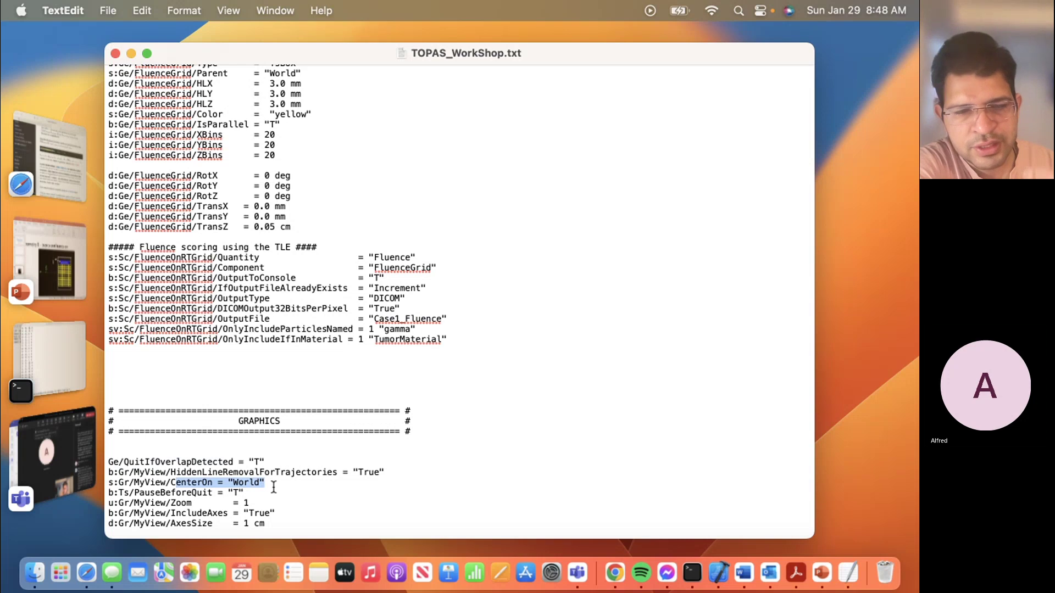
pyautogui.moveTo(137, 493); pyautogui.dragTo(199, 493)
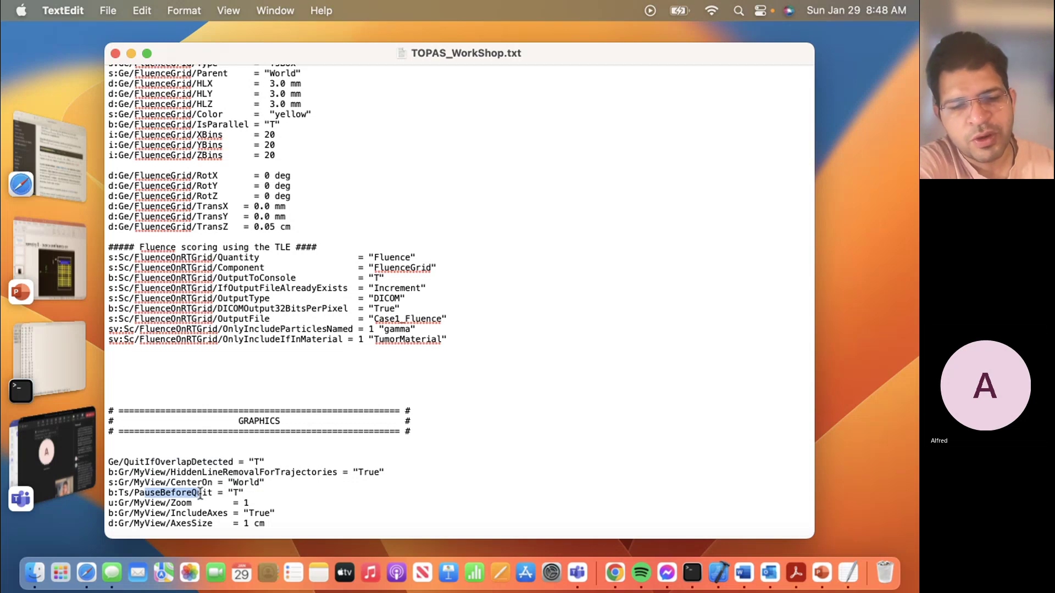
pyautogui.click(198, 504)
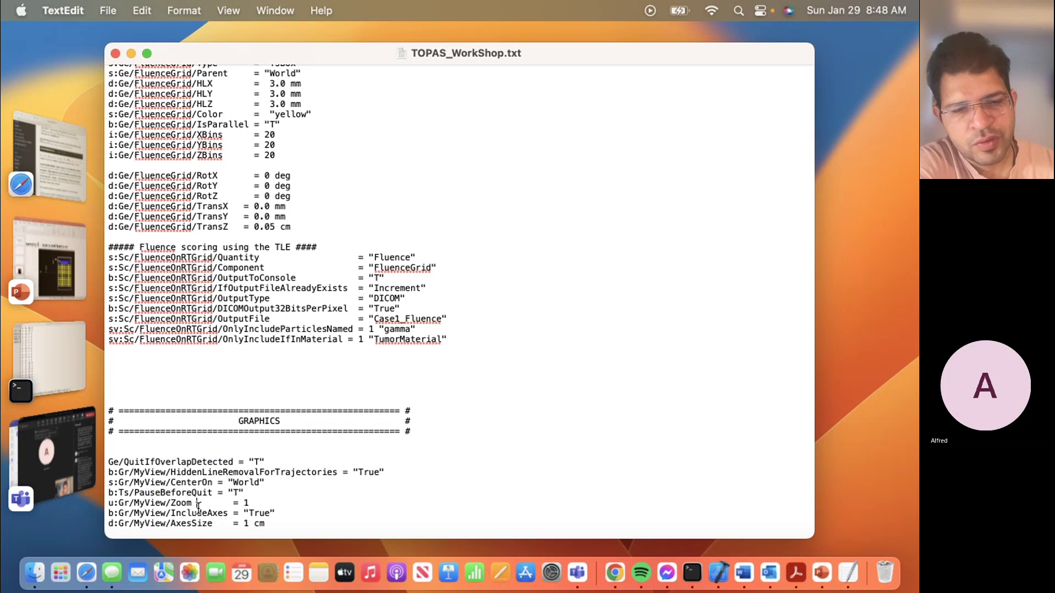
pyautogui.doubleClick(198, 504)
pyautogui.doubleClick(195, 512)
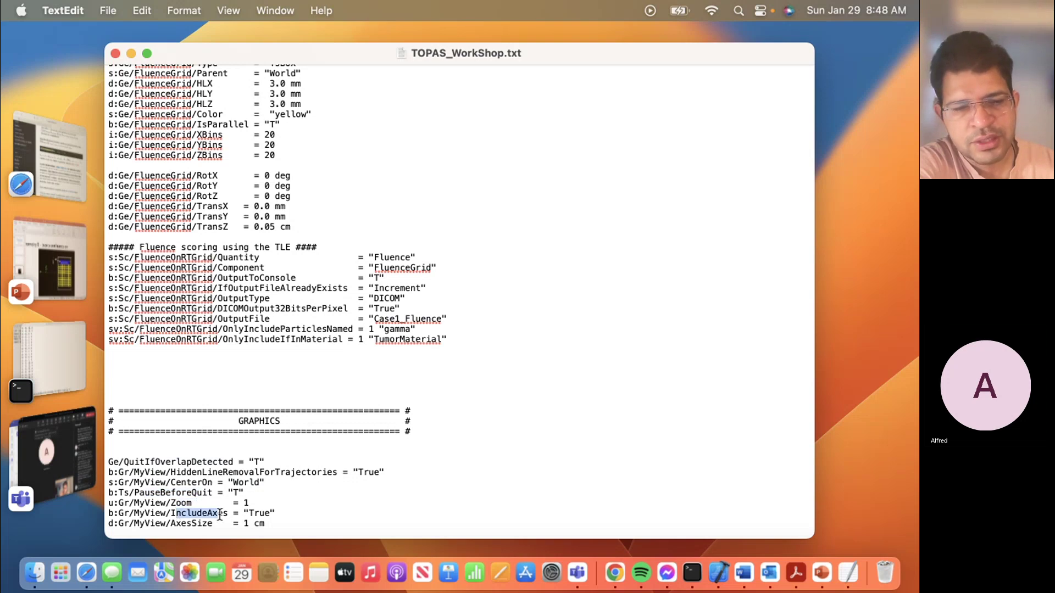
pyautogui.moveTo(219, 524); pyautogui.dragTo(183, 525)
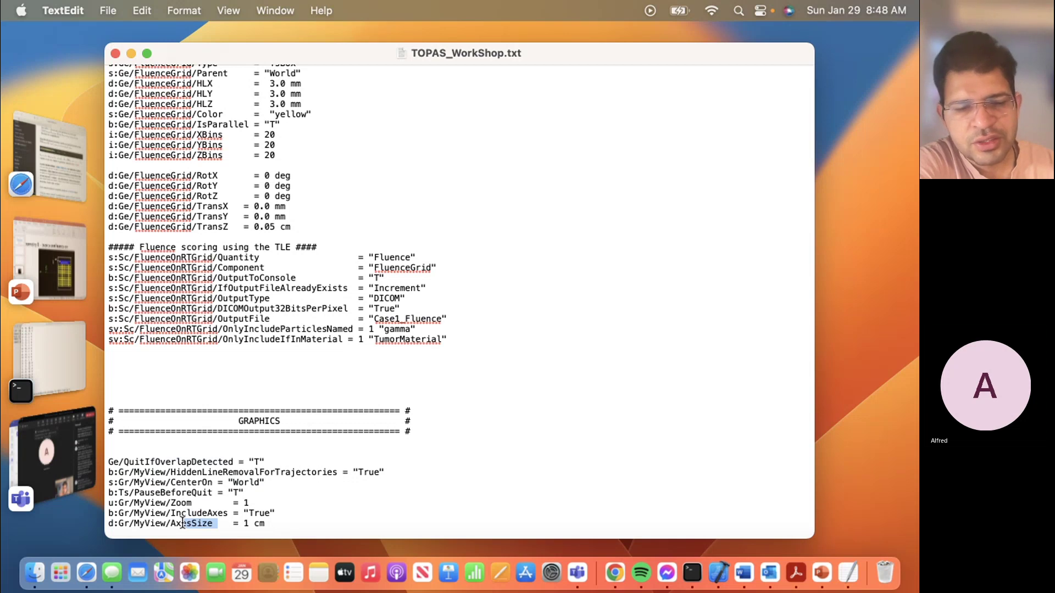
pyautogui.moveTo(264, 526); pyautogui.dragTo(112, 498)
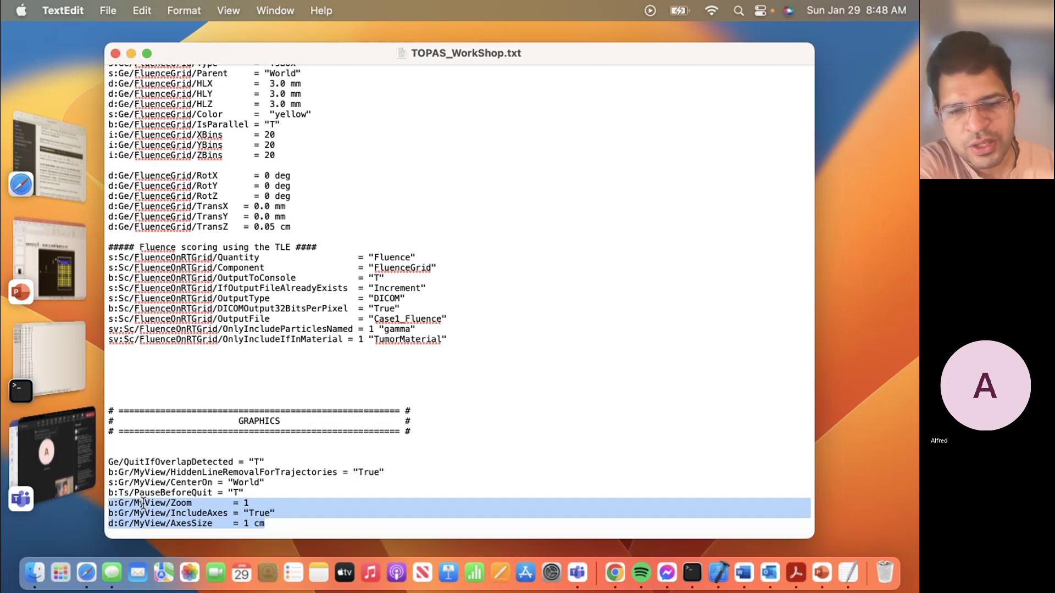
pyautogui.click(136, 505)
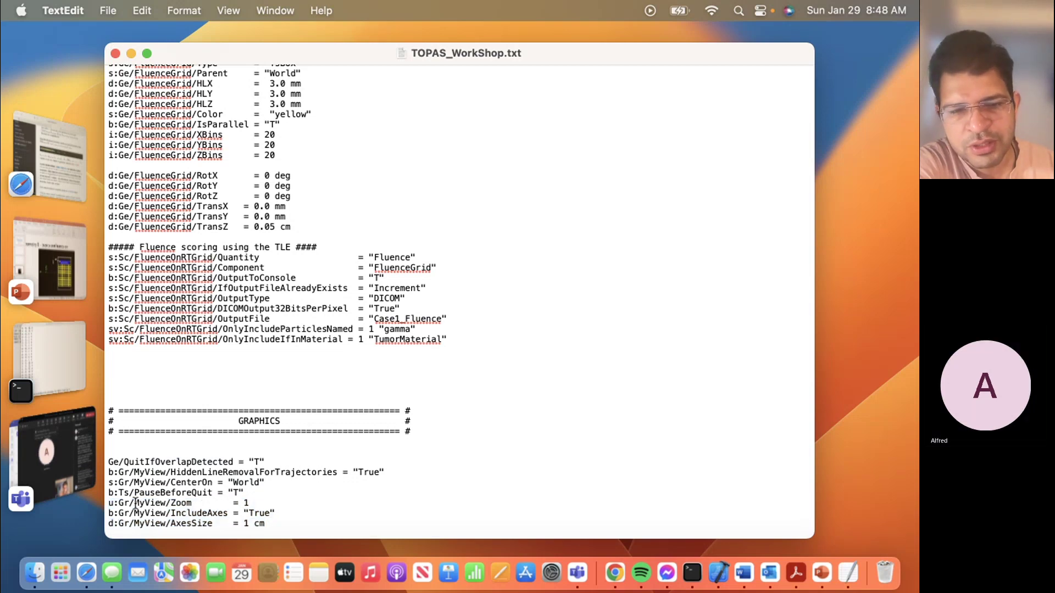
pyautogui.moveTo(133, 505); pyautogui.dragTo(166, 503)
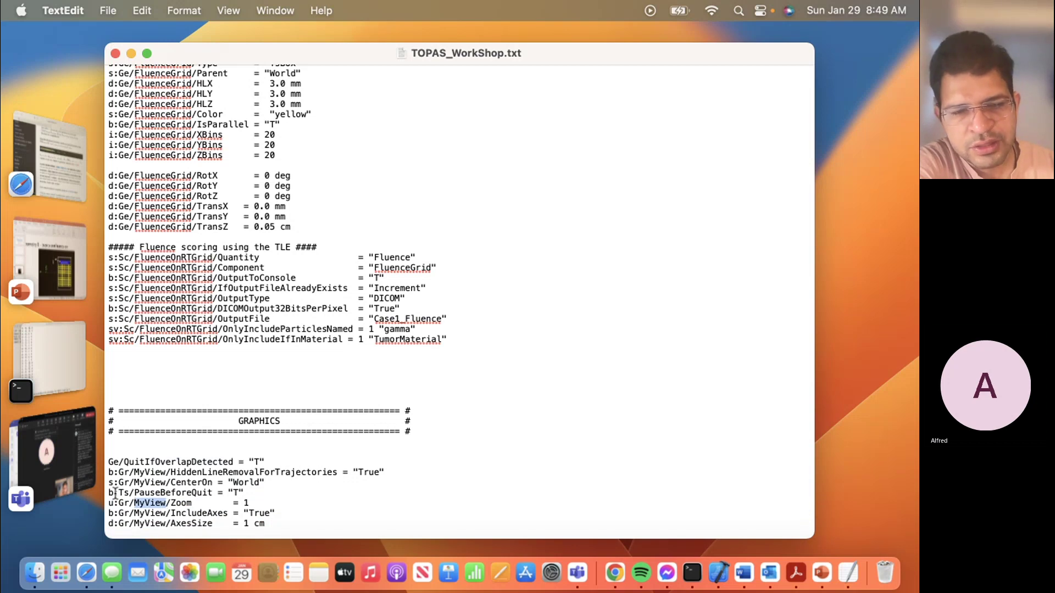
pyautogui.moveTo(114, 493); pyautogui.dragTo(124, 493)
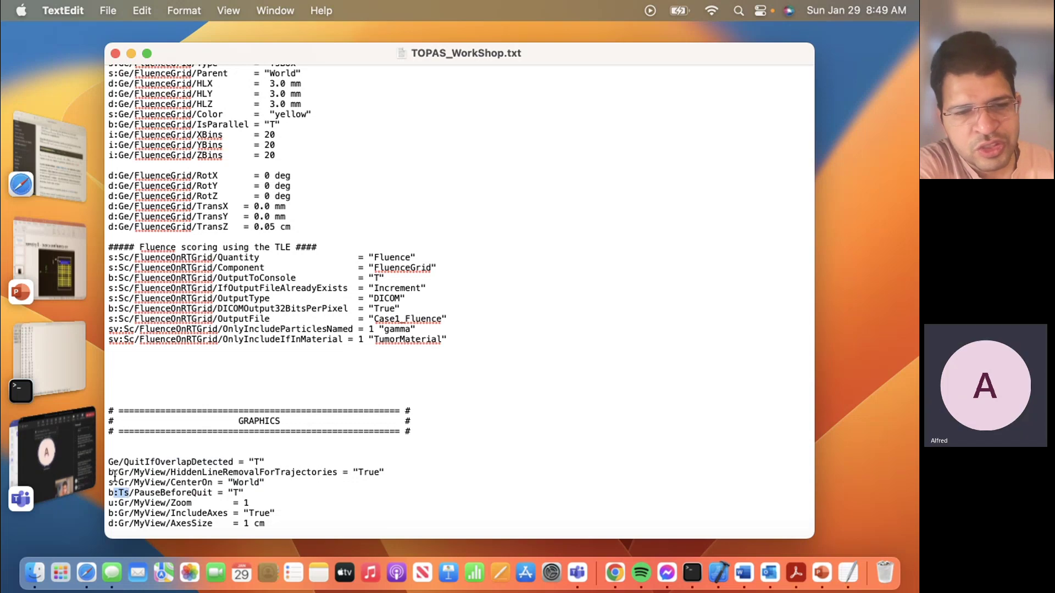
pyautogui.moveTo(118, 473); pyautogui.dragTo(125, 473)
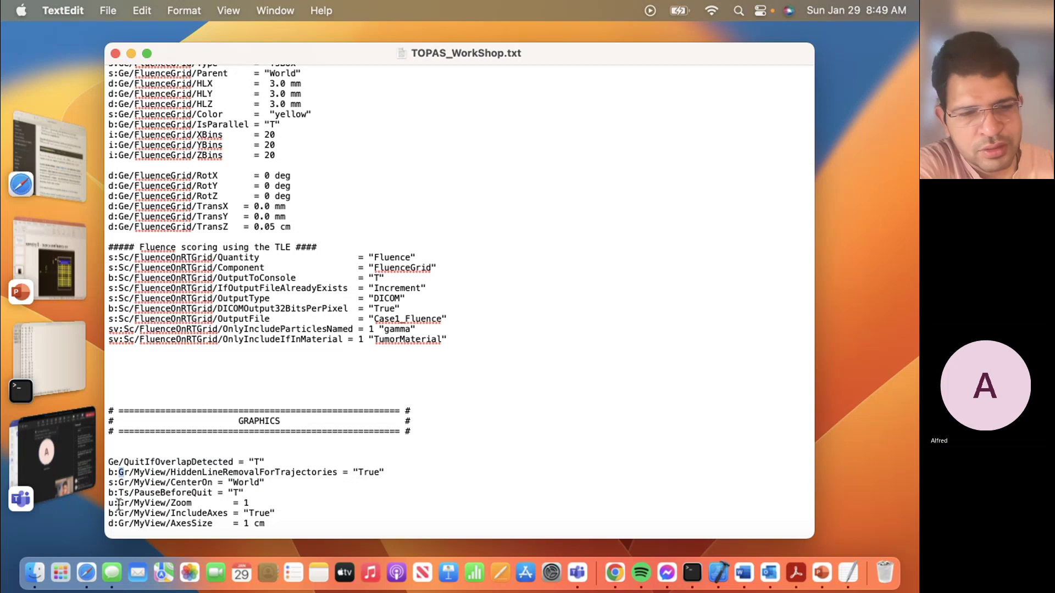
pyautogui.moveTo(116, 465); pyautogui.dragTo(108, 462)
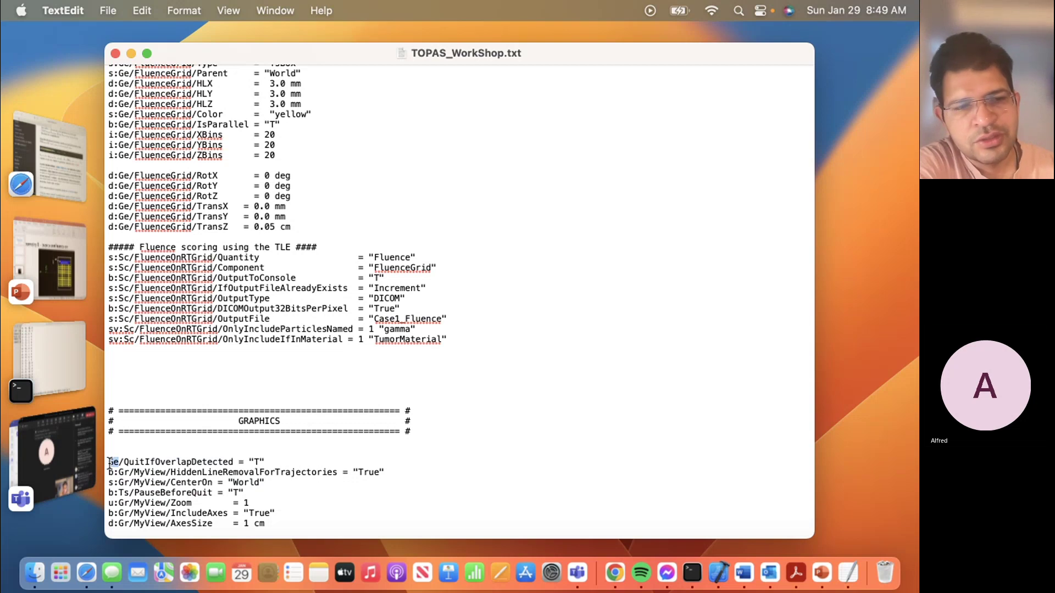
# Highlight Ts in the PauseBeforeQuit example on the Design Philosophy page
pyautogui.click(55, 175)
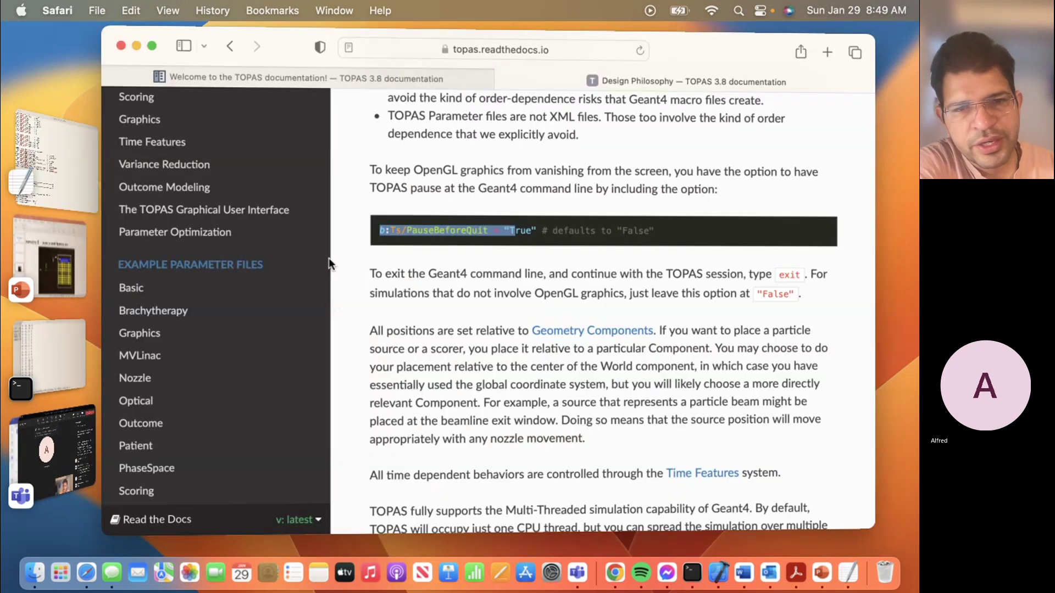
pyautogui.click(403, 235)
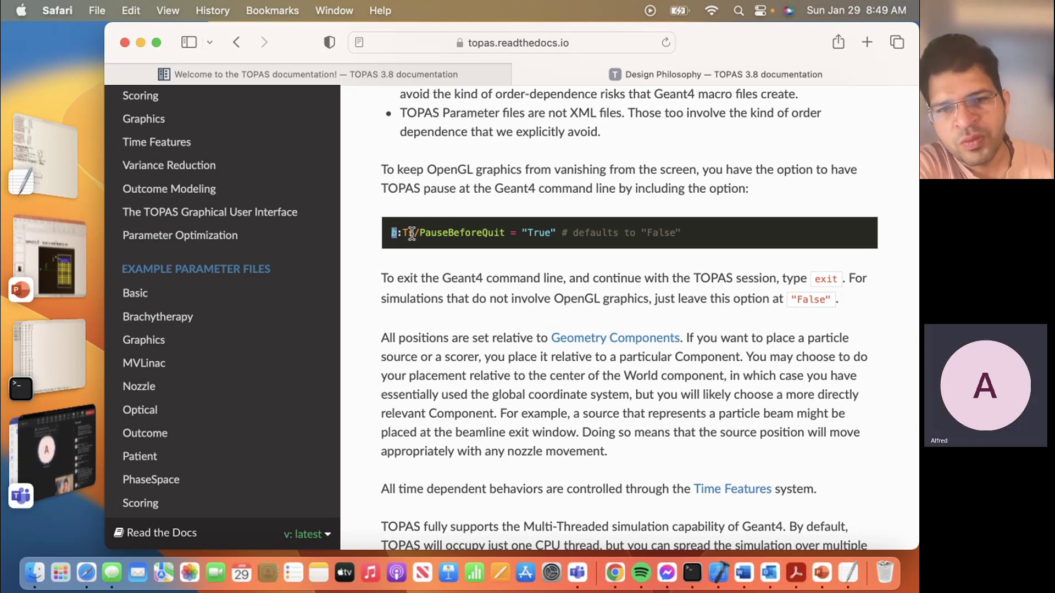
pyautogui.moveTo(400, 234); pyautogui.dragTo(410, 235)
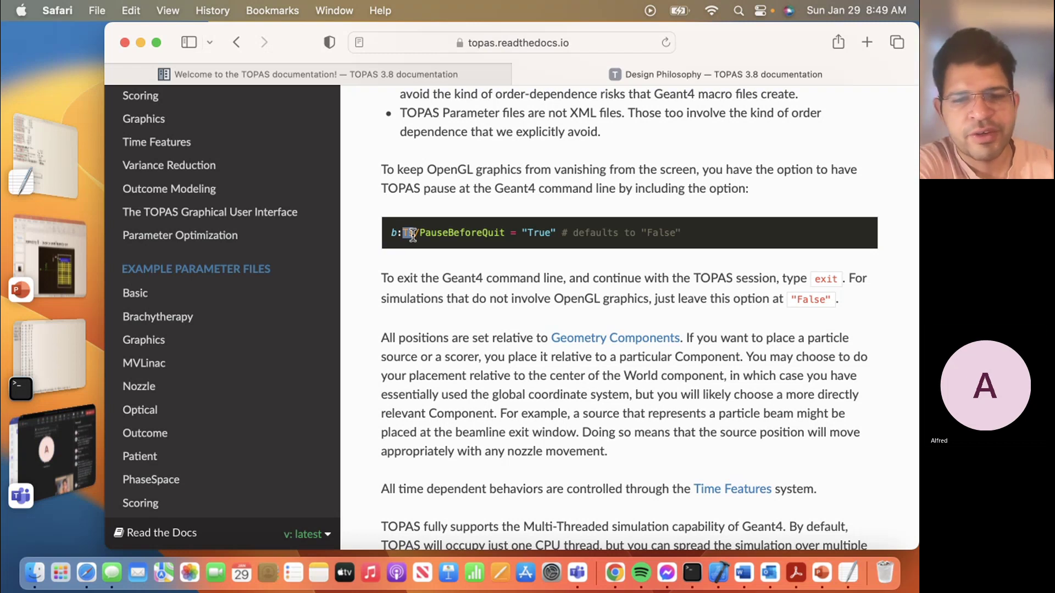
pyautogui.scroll(-2, 420, 231)
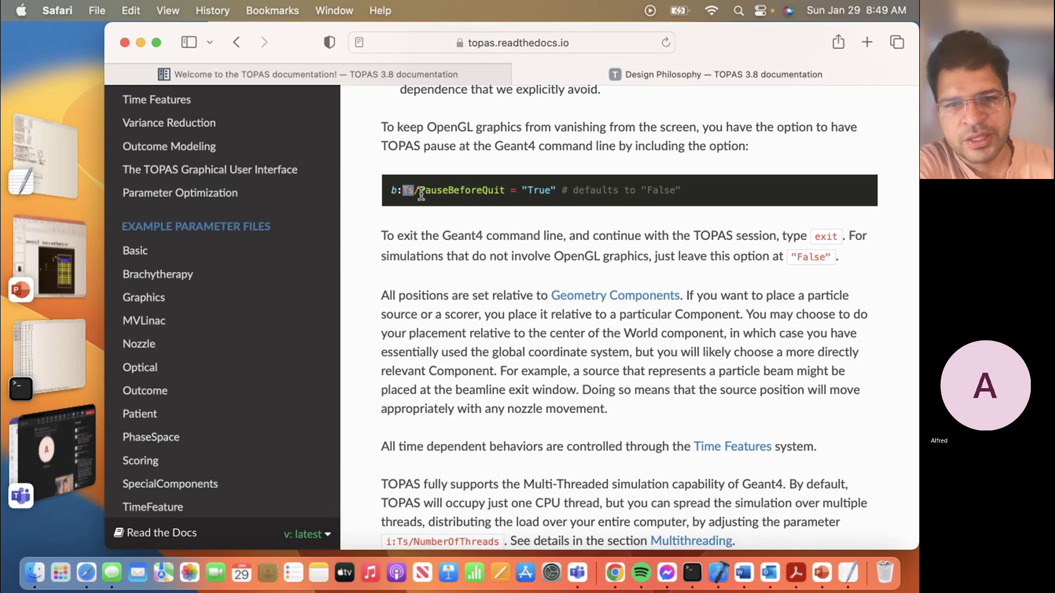
pyautogui.click(421, 193)
# Highlight PauseBeforeQuit, its True value, and the i:Ts/NumberOfThreads parameter
pyautogui.moveTo(419, 192)
pyautogui.mouseDown()
pyautogui.moveTo(392, 191)
pyautogui.moveTo(507, 189)
pyautogui.mouseUp()
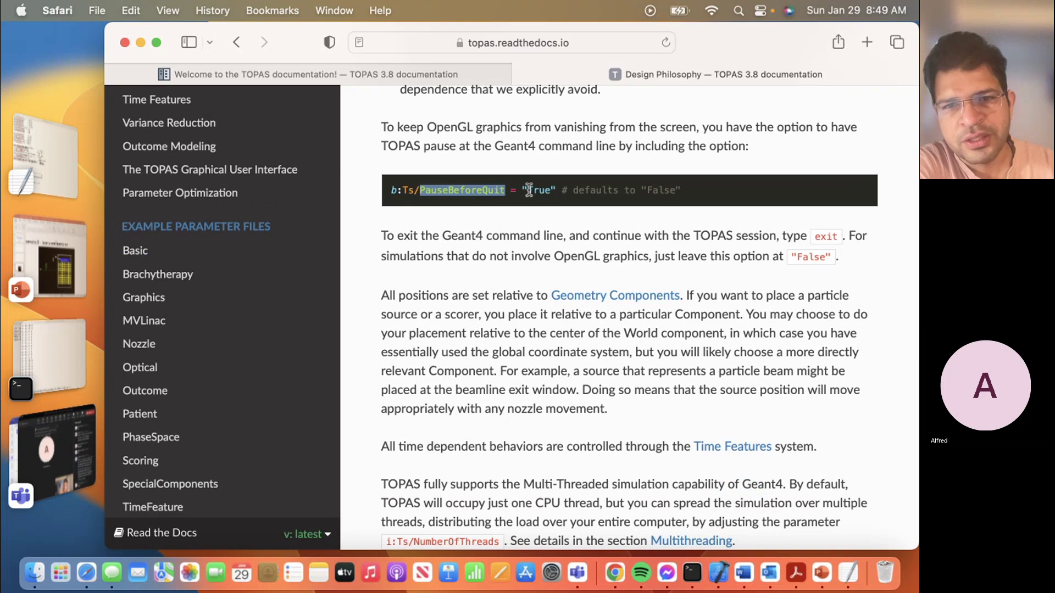
pyautogui.click(525, 191)
pyautogui.moveTo(526, 191); pyautogui.dragTo(553, 188)
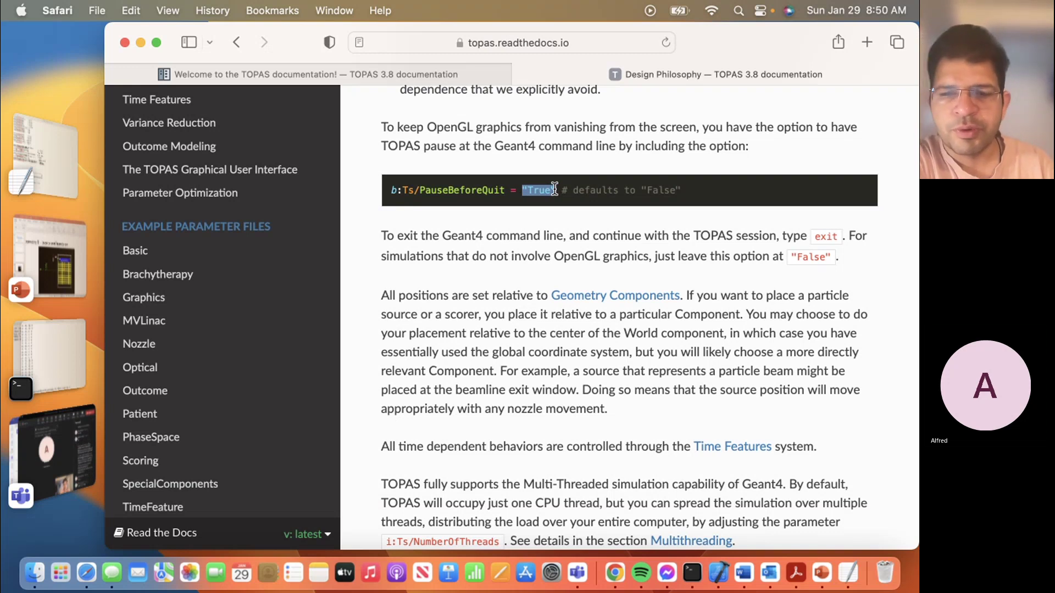
pyautogui.scroll(-2, 555, 188)
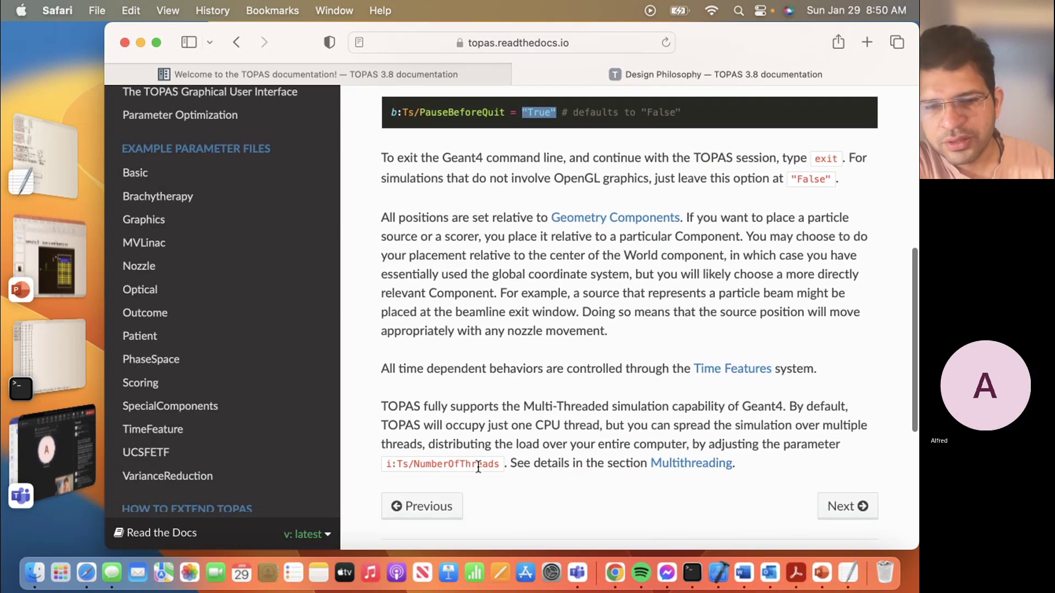
pyautogui.moveTo(393, 464); pyautogui.dragTo(502, 464)
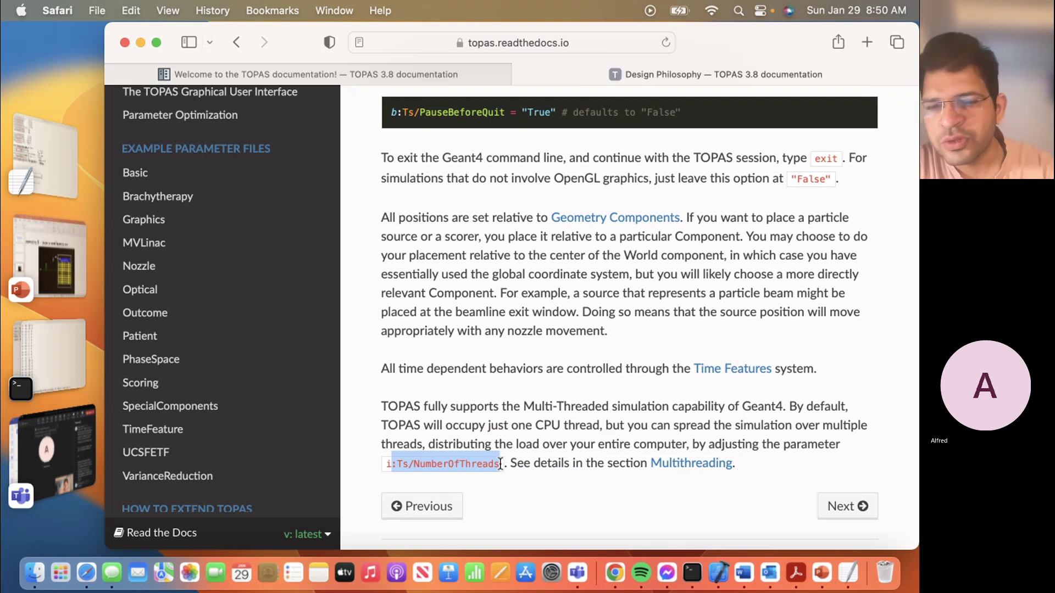
pyautogui.click(43, 169)
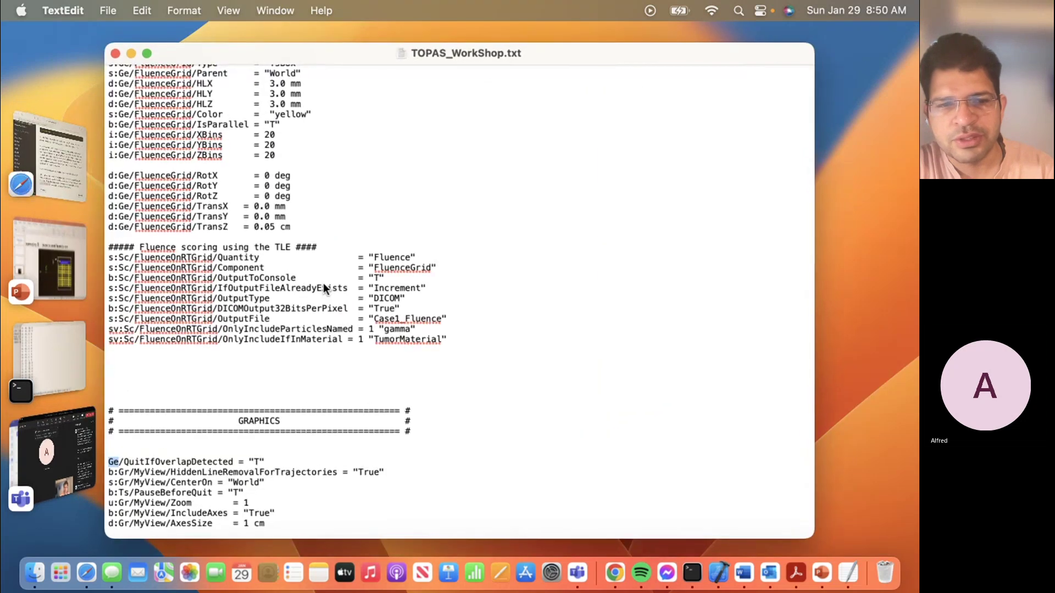
pyautogui.scroll(10, 323, 283)
pyautogui.scroll(10, 323, 283)
pyautogui.scroll(10, 323, 283)
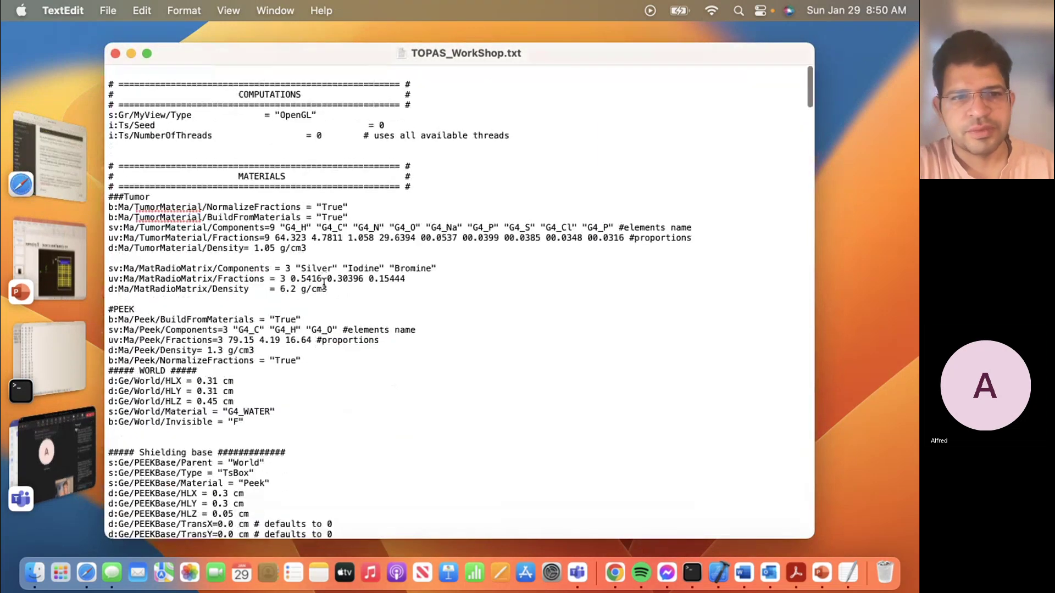
pyautogui.scroll(5, 324, 258)
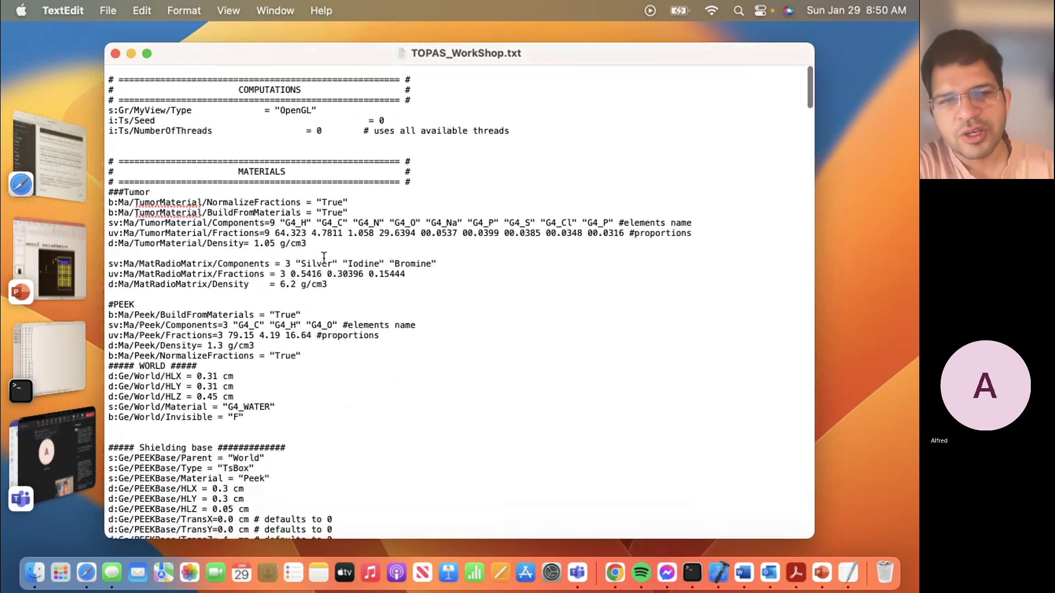
pyautogui.click(214, 131)
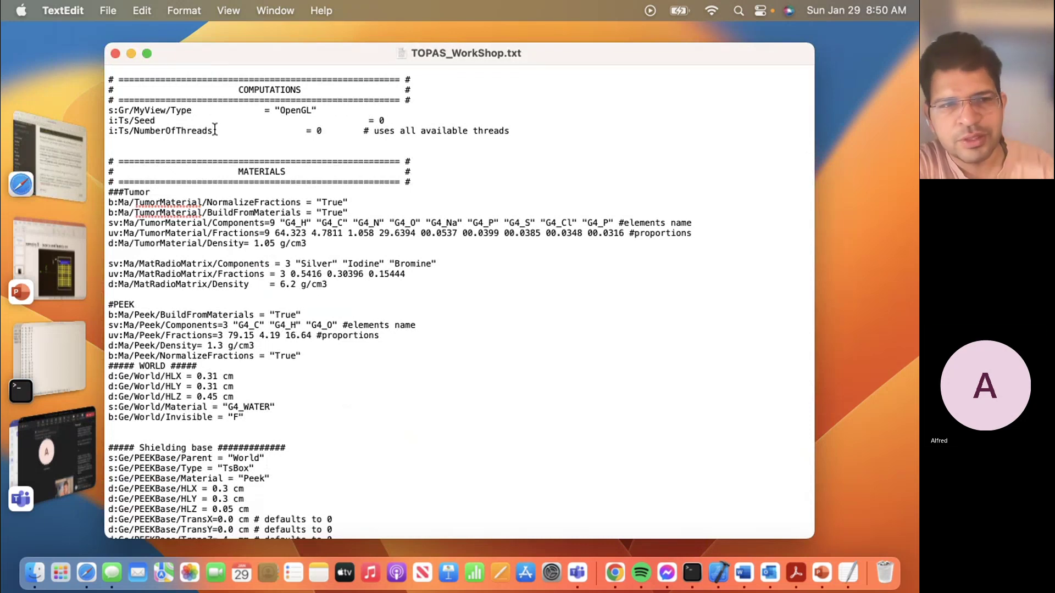
pyautogui.click(72, 191)
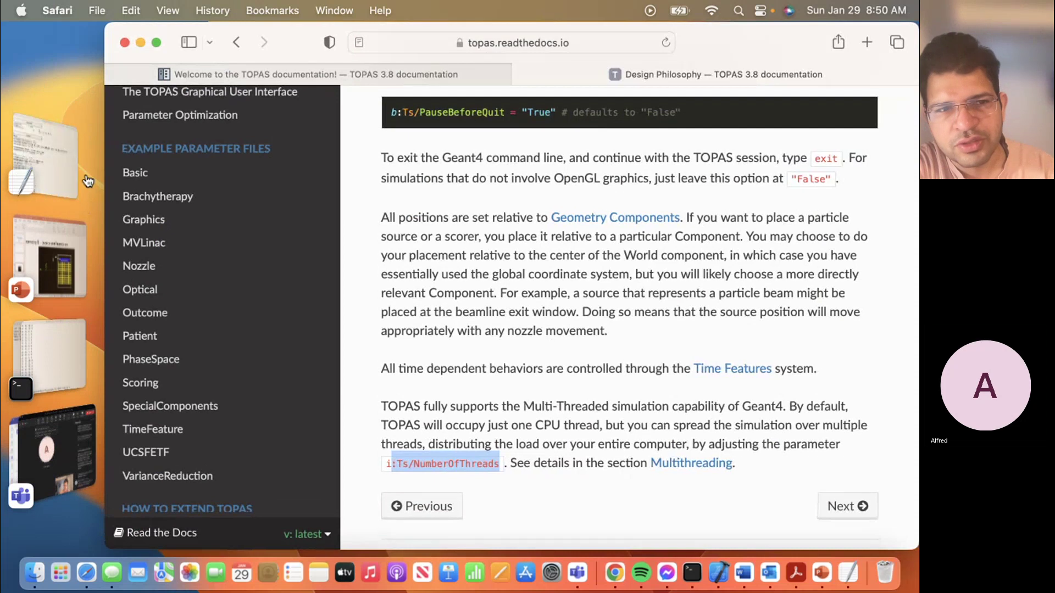
# Switch to TOPAS_WorkShop.txt in TextEdit, showing COMPUTATIONS and MATERIALS
pyautogui.click(70, 180)
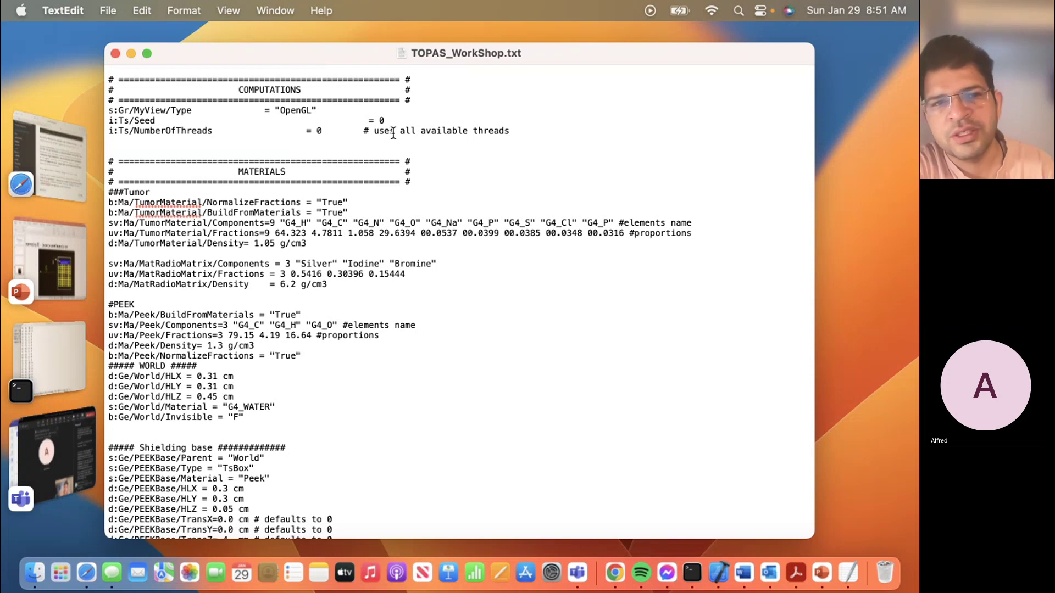
# Highlight the NumberOfThreads value 0 and the Ts in i:Ts/Seed
pyautogui.click(320, 133)
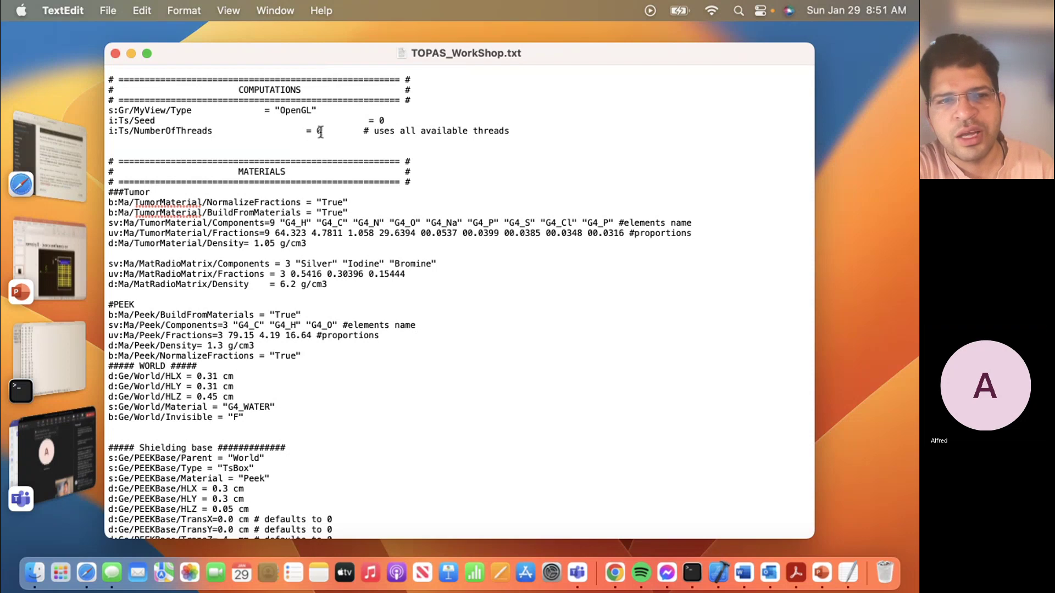
pyautogui.doubleClick(319, 132)
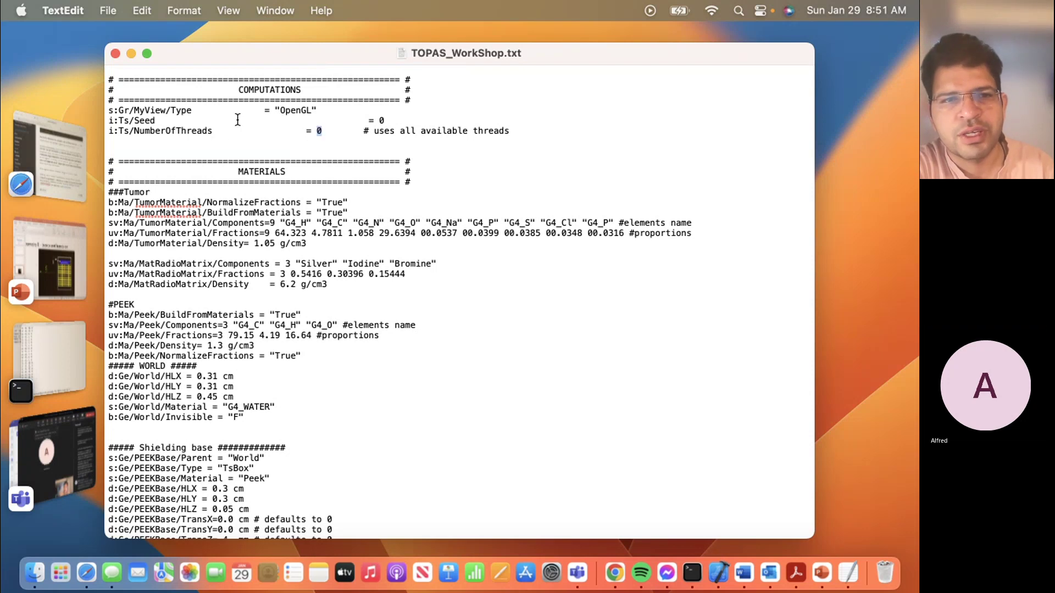
pyautogui.click(172, 121)
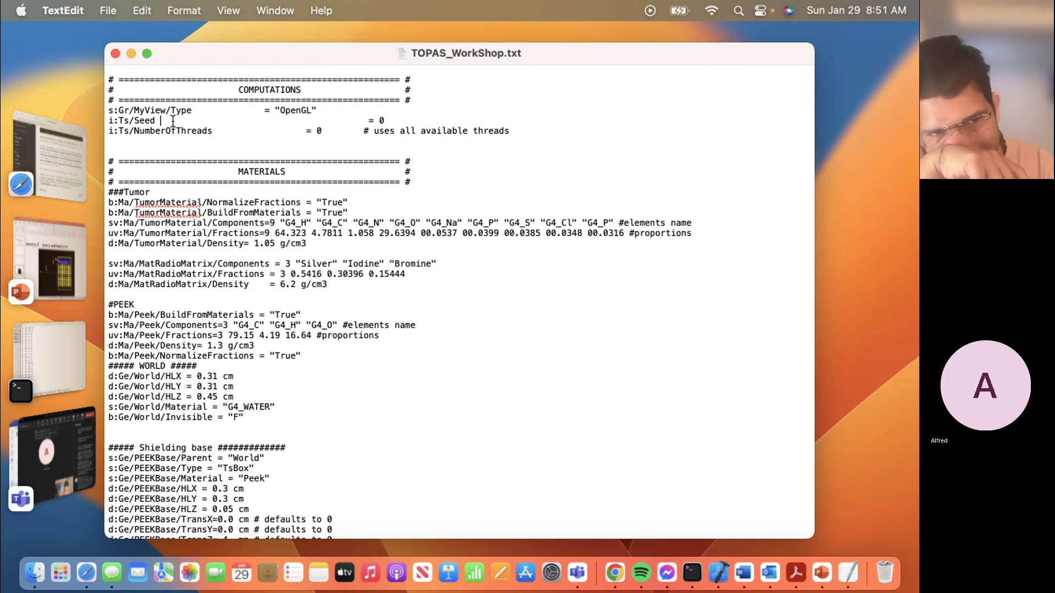
pyautogui.doubleClick(125, 121)
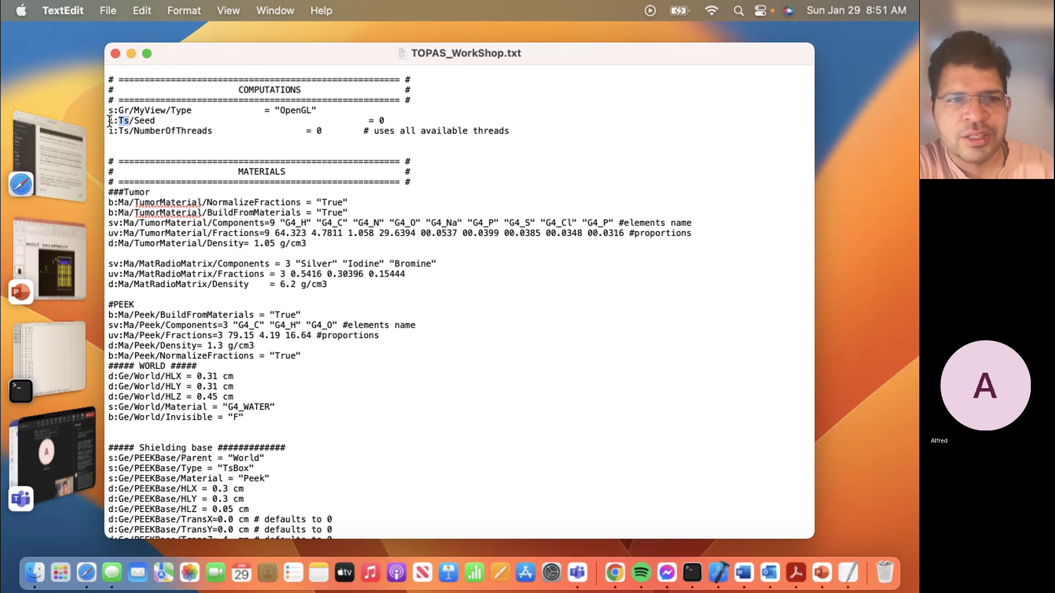
pyautogui.click(110, 120)
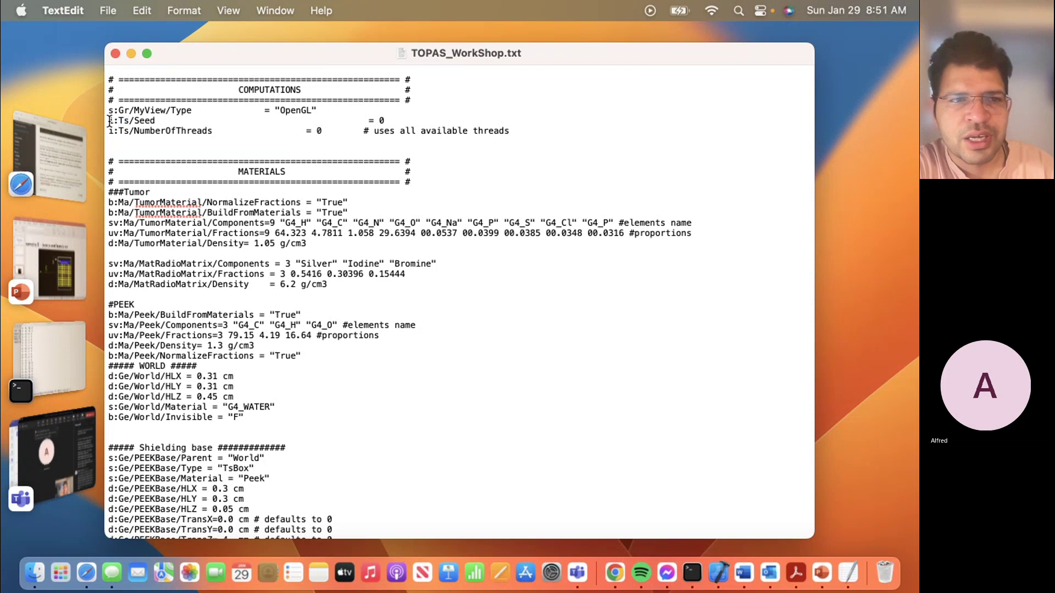
# Highlight Seed and its value 0, then go to the Syntax documentation page
pyautogui.doubleClick(142, 120)
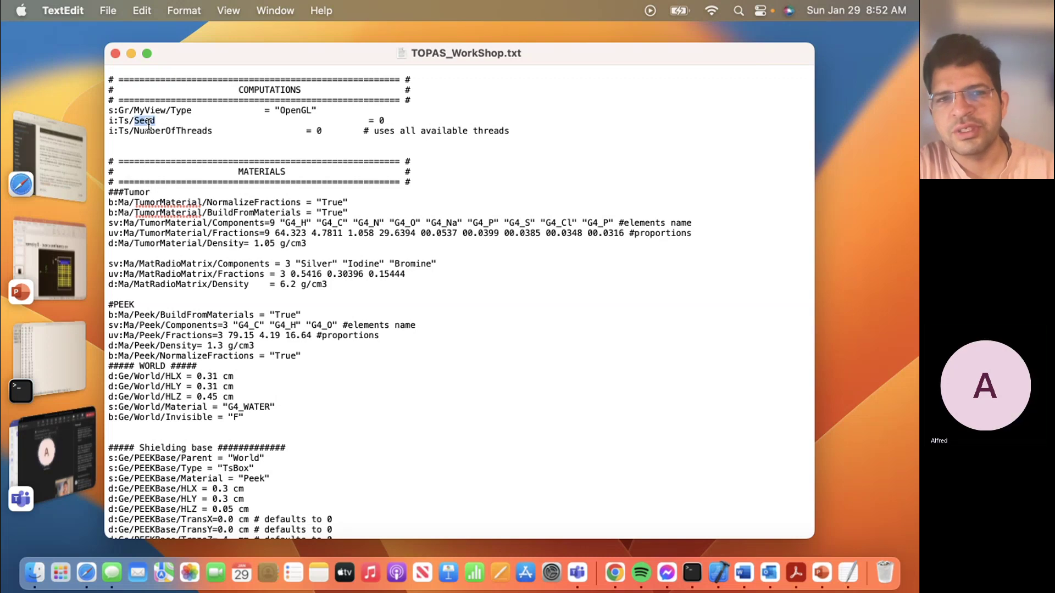
pyautogui.click(161, 121)
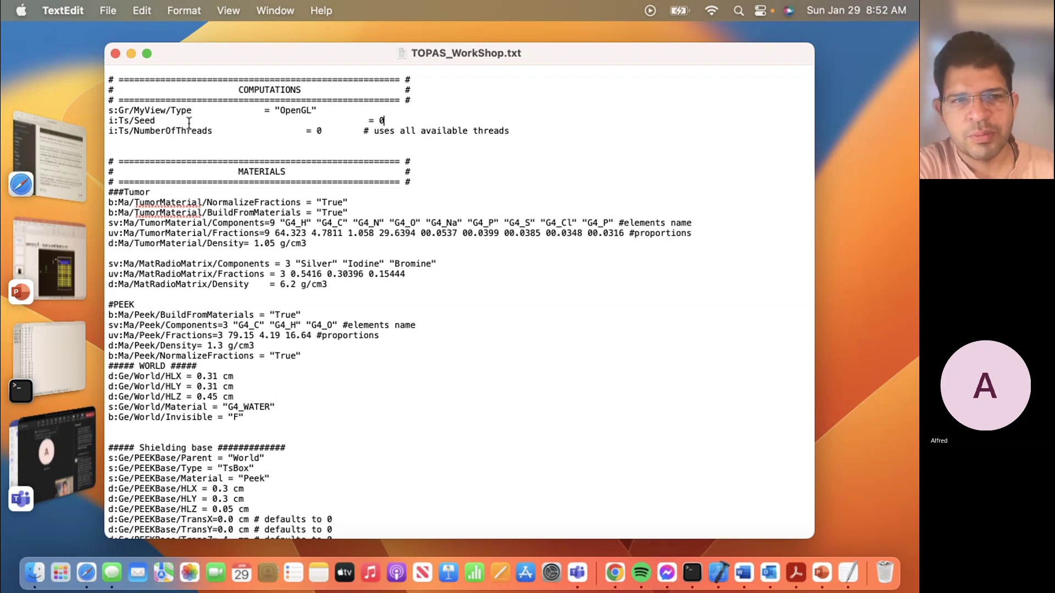
pyautogui.doubleClick(382, 120)
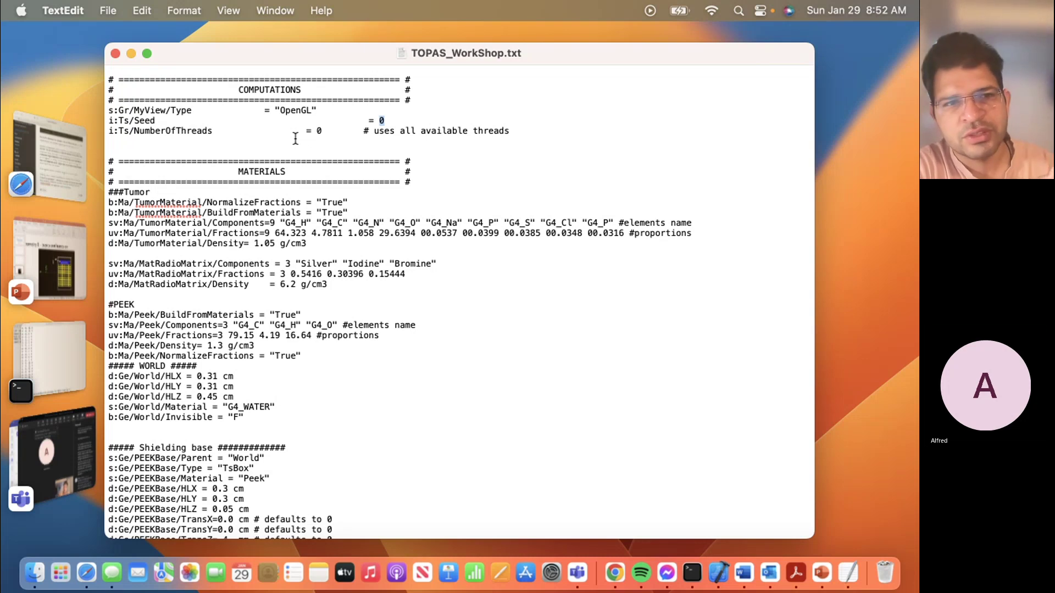
pyautogui.click(387, 121)
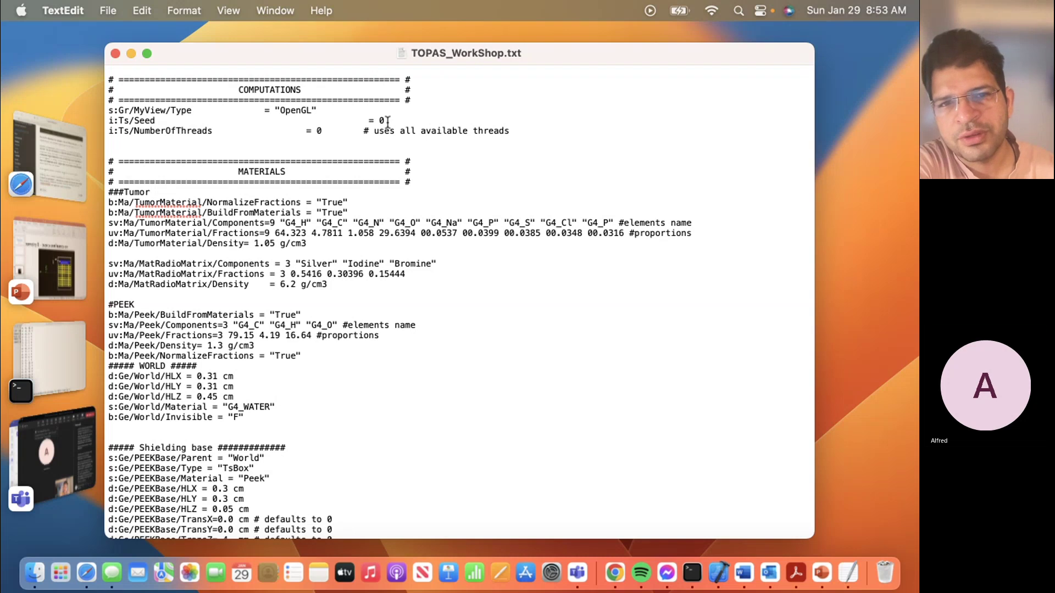
pyautogui.click(78, 192)
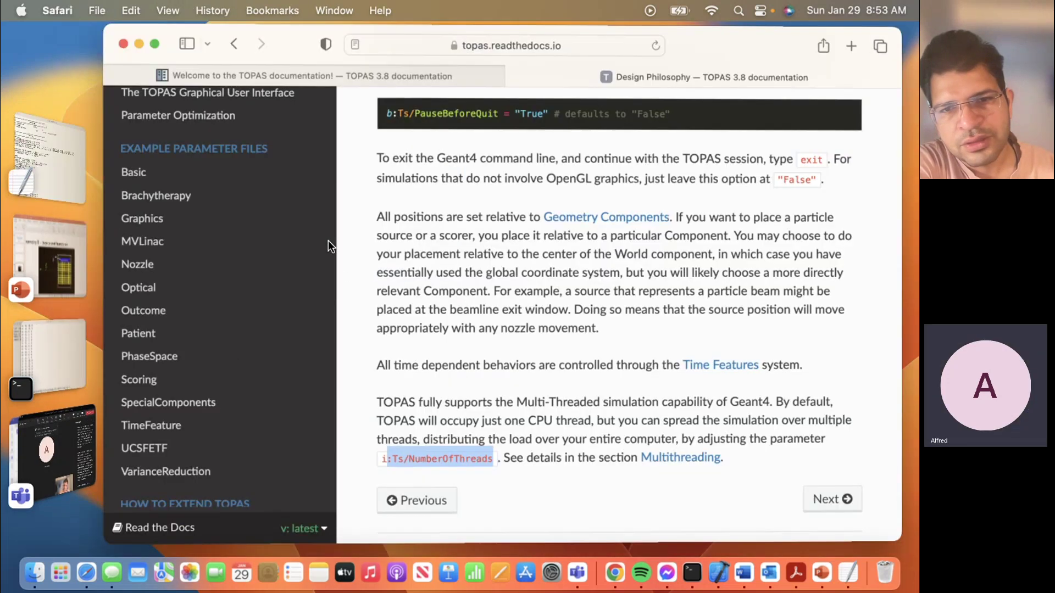
pyautogui.click(868, 506)
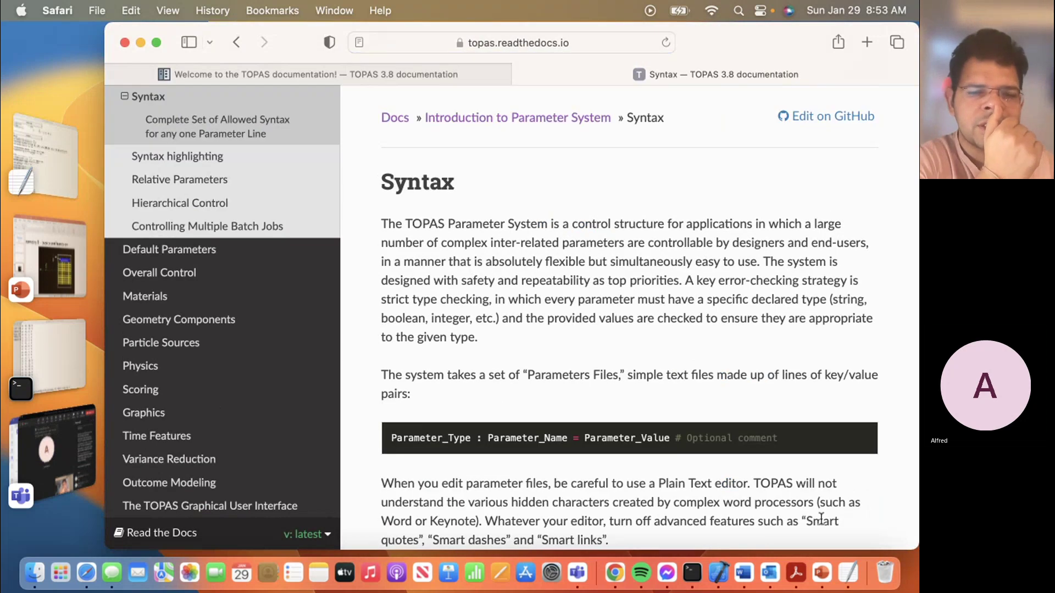
pyautogui.scroll(-3, 839, 511)
pyautogui.scroll(-1, 820, 517)
pyautogui.scroll(-2, 742, 442)
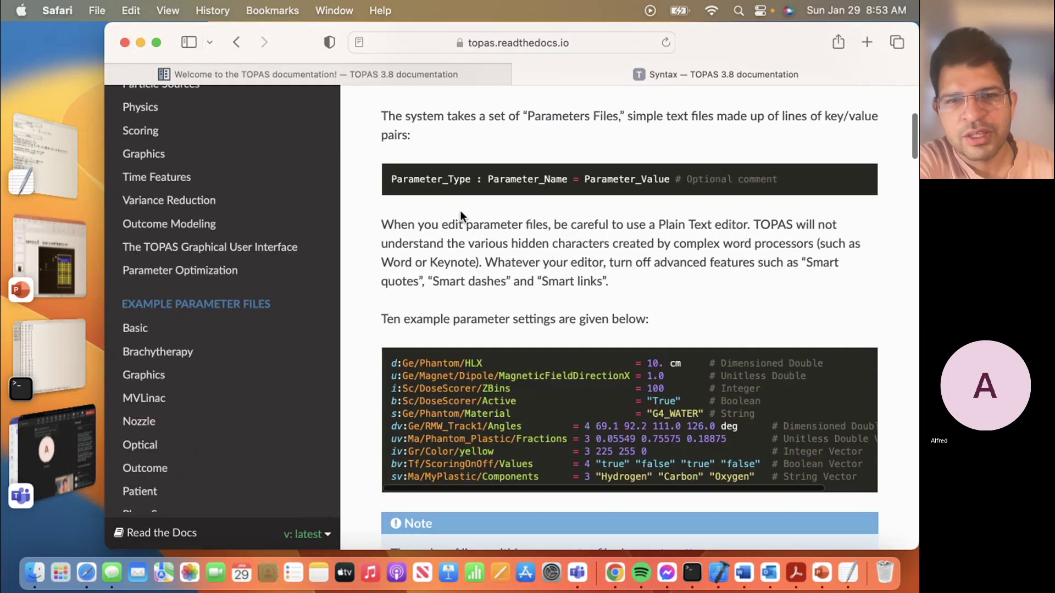
# Highlight Parameter_Type in the syntax line and the string value G4_WATER
pyautogui.moveTo(470, 181); pyautogui.dragTo(393, 181)
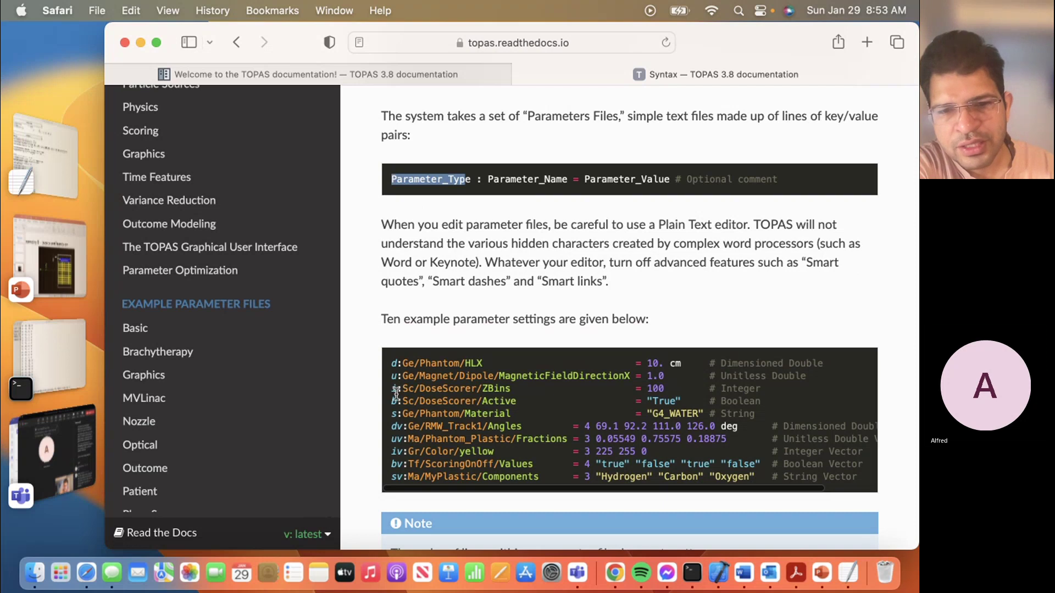
pyautogui.click(395, 393)
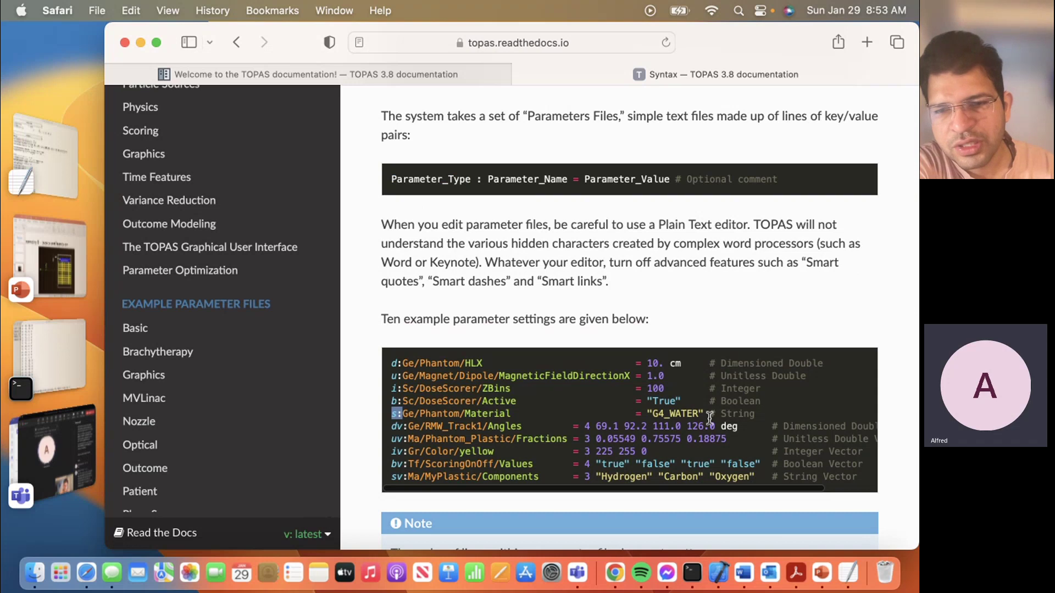
pyautogui.moveTo(706, 415); pyautogui.dragTo(654, 418)
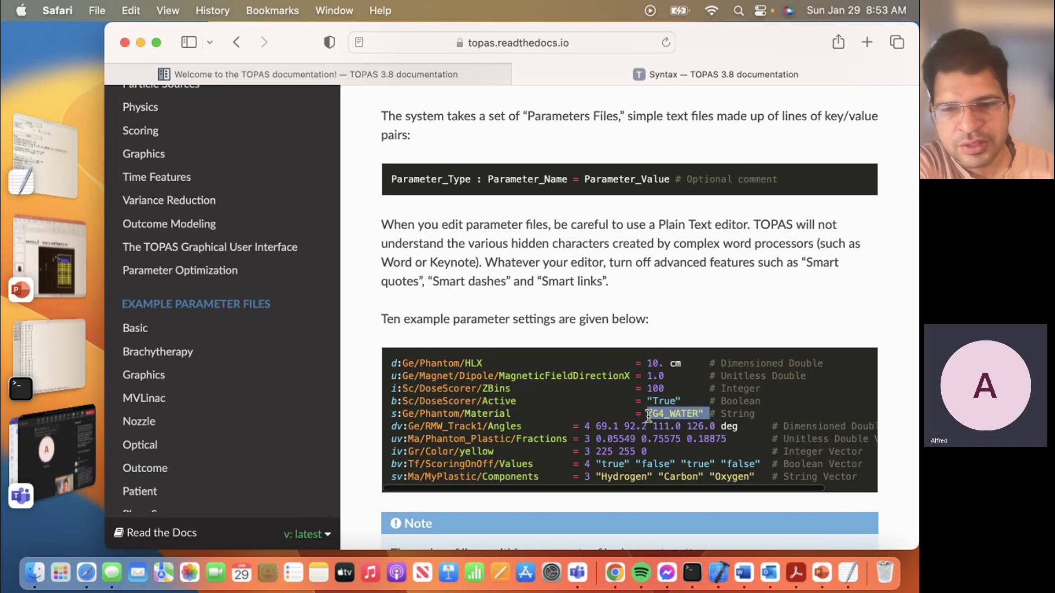
pyautogui.click(394, 430)
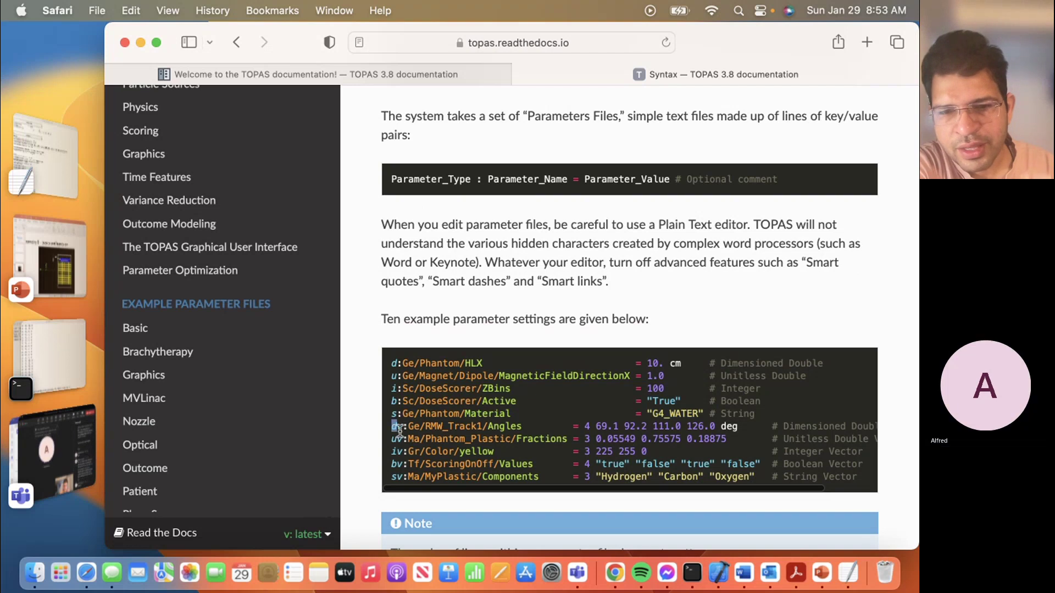
# Highlight the dv and uv type prefixes and the deg unit on the Angles line
pyautogui.moveTo(393, 427); pyautogui.dragTo(402, 435)
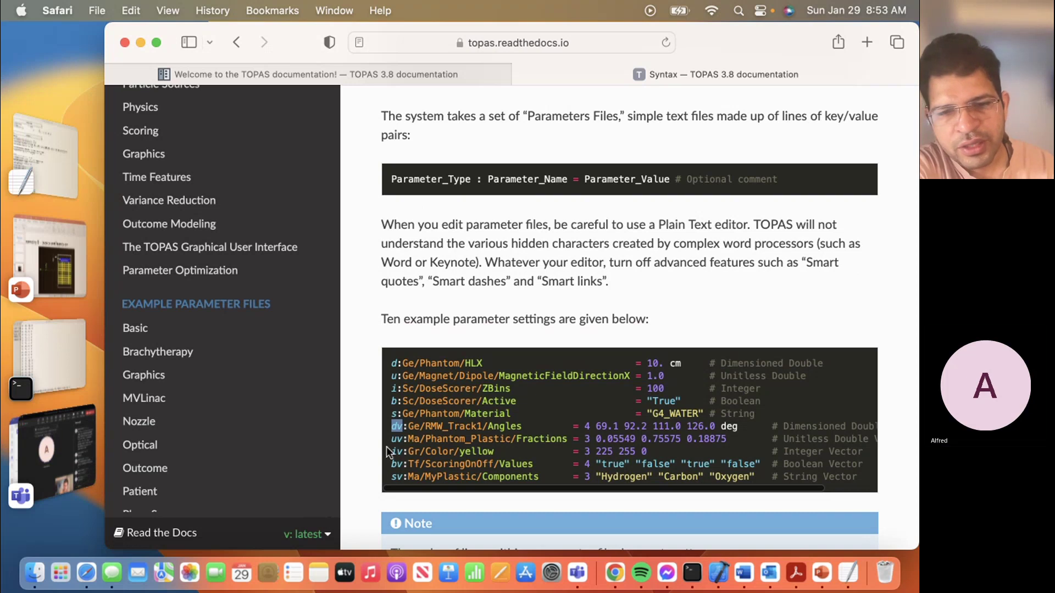
pyautogui.moveTo(392, 439); pyautogui.dragTo(403, 440)
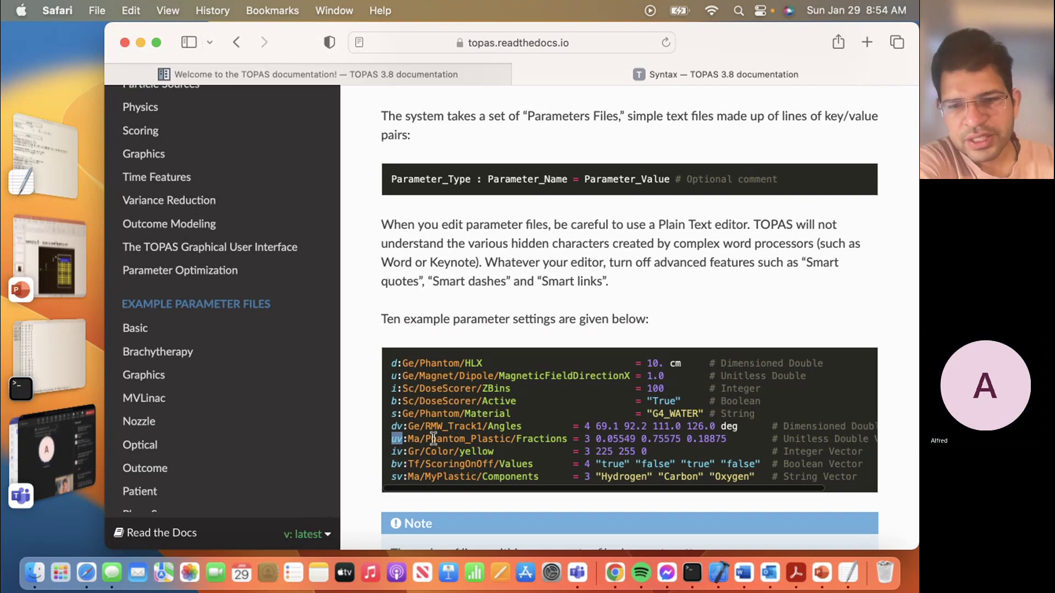
pyautogui.moveTo(722, 426); pyautogui.dragTo(741, 426)
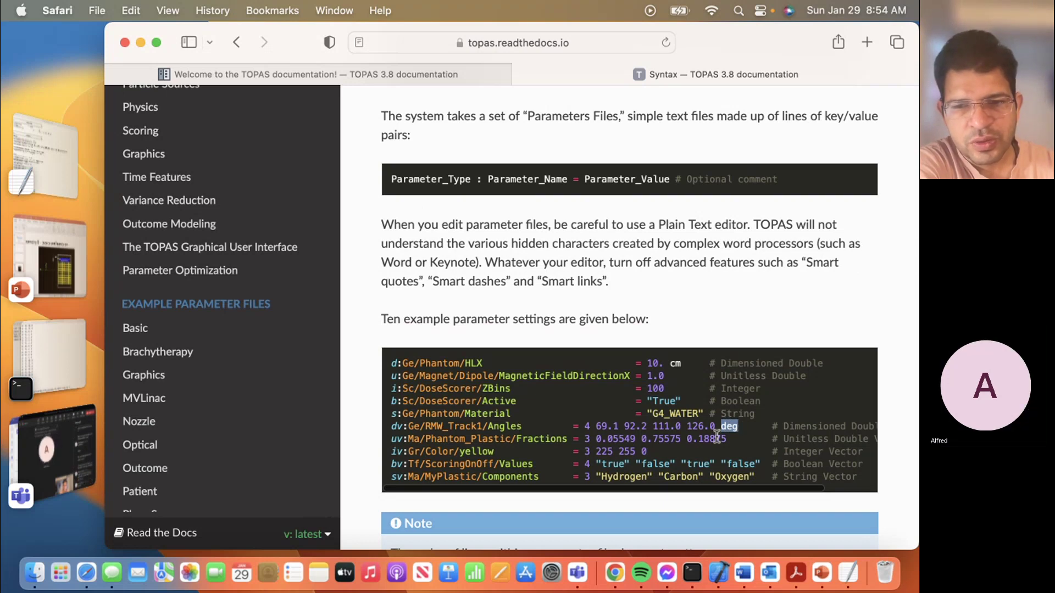
pyautogui.click(726, 426)
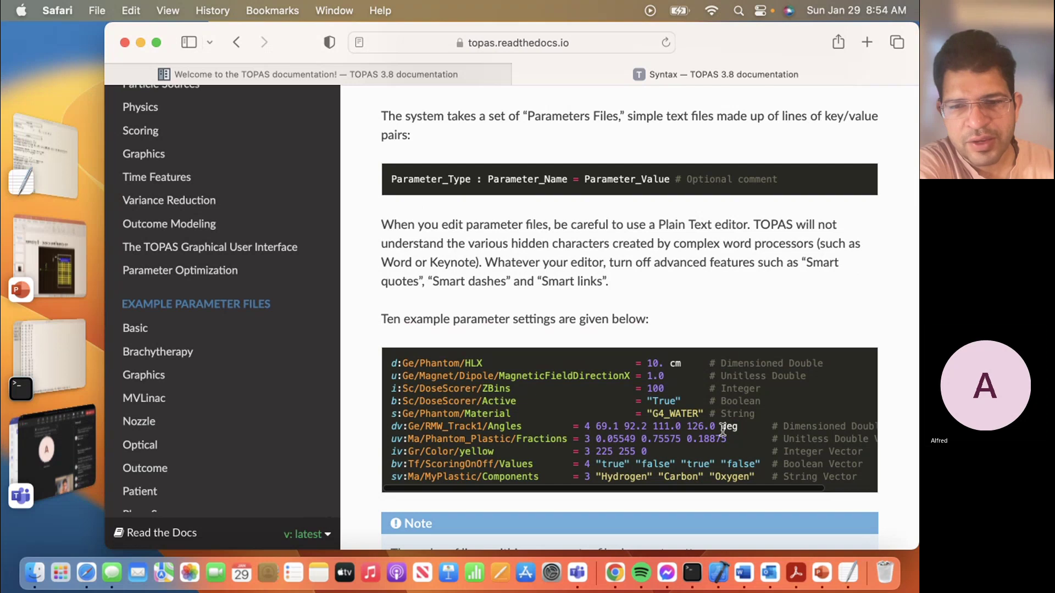
pyautogui.doubleClick(726, 426)
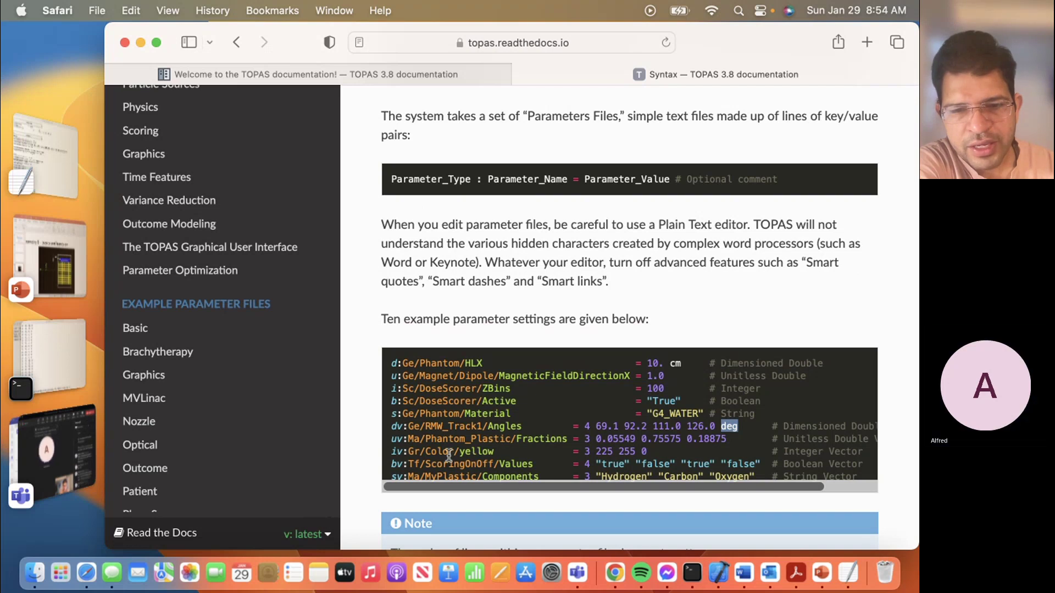
pyautogui.scroll(2, 448, 456)
pyautogui.scroll(-2, 429, 460)
pyautogui.click(393, 469)
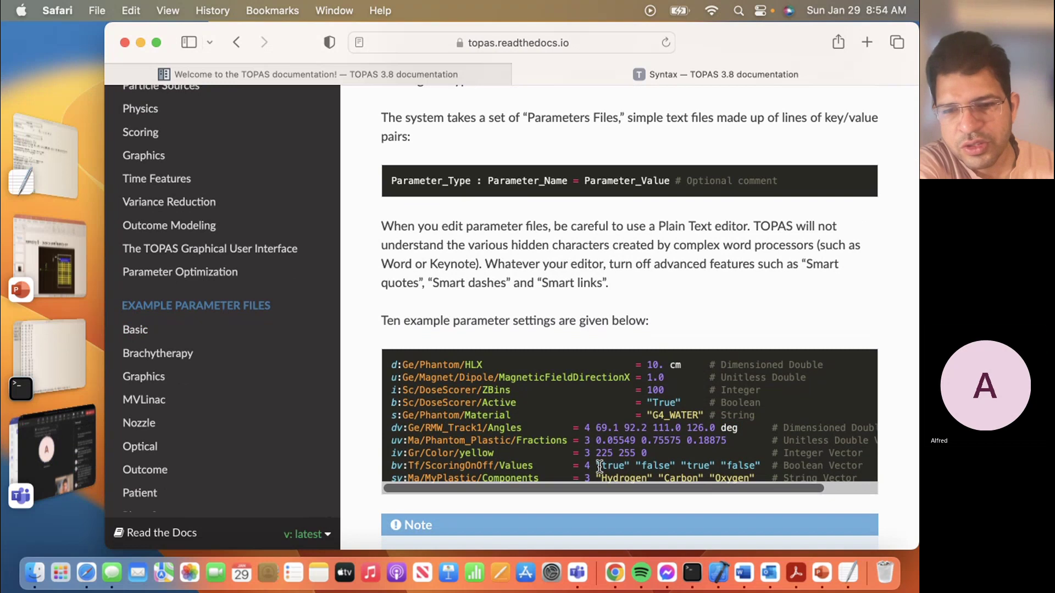
pyautogui.moveTo(600, 467)
pyautogui.mouseDown()
pyautogui.moveTo(744, 468)
pyautogui.moveTo(735, 467)
pyautogui.mouseUp()
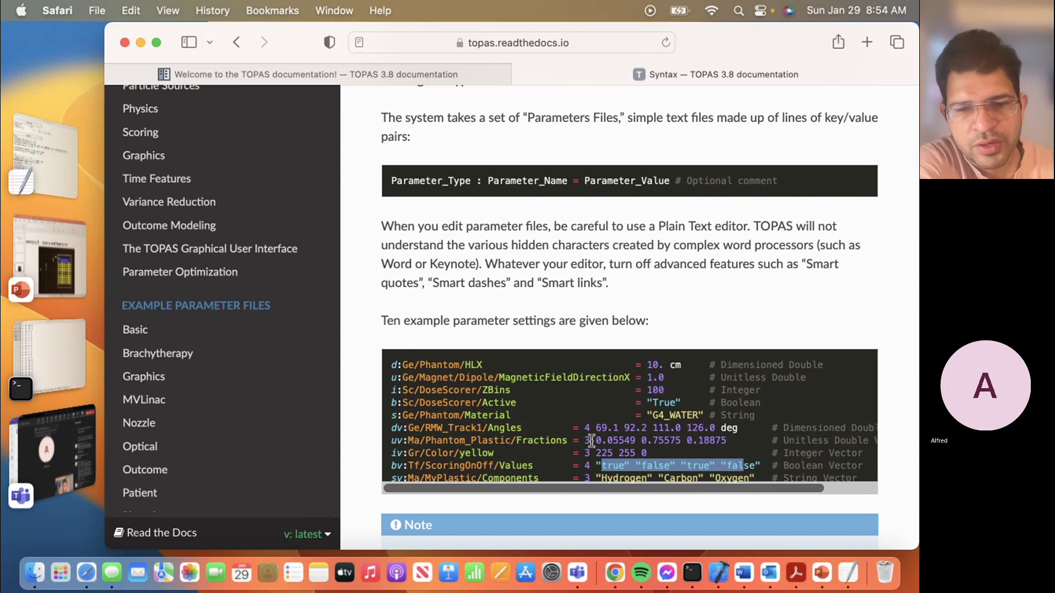
pyautogui.click(498, 453)
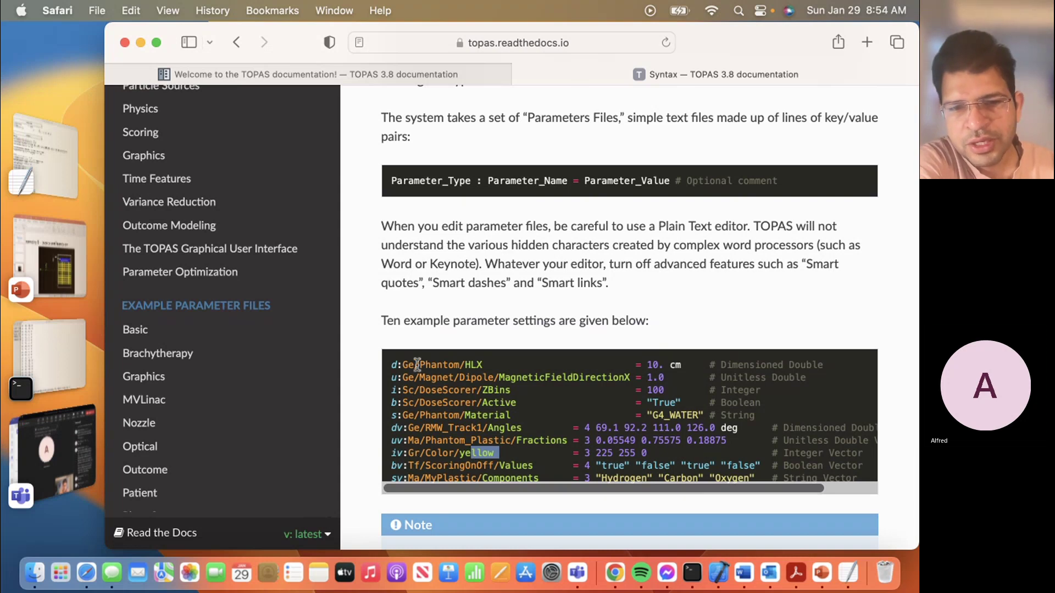
pyautogui.doubleClick(475, 365)
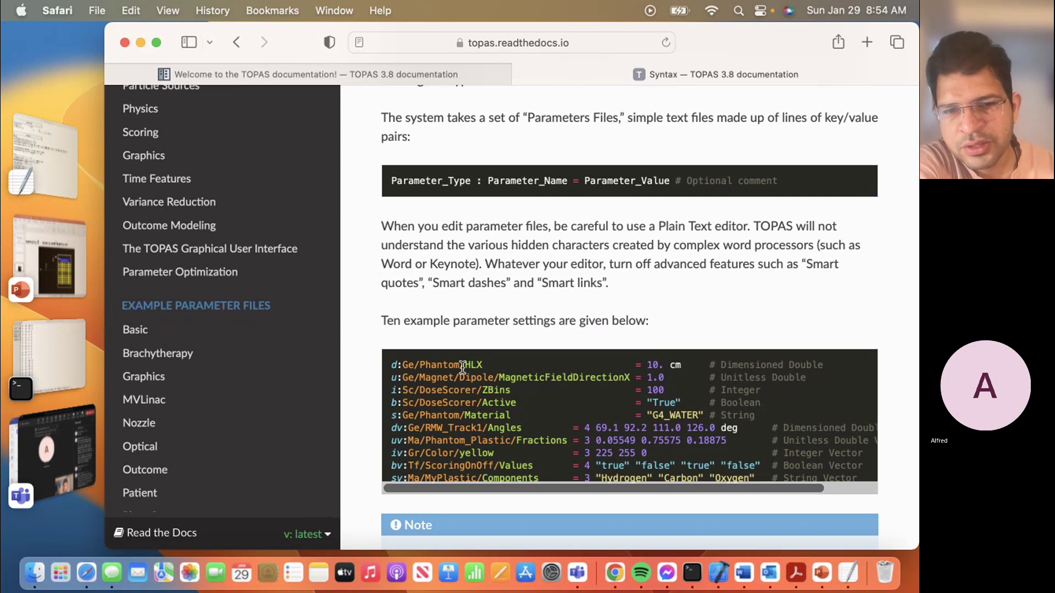
pyautogui.moveTo(463, 367); pyautogui.dragTo(491, 364)
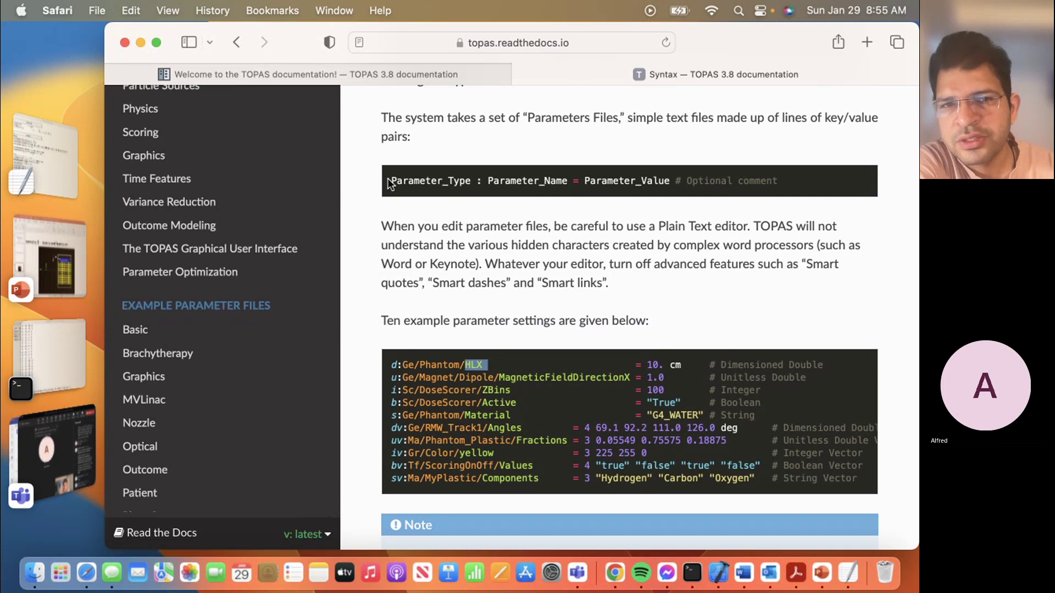
# Highlight Parameter_Type, then Phantom and HLX in the first example line
pyautogui.moveTo(394, 181); pyautogui.dragTo(468, 178)
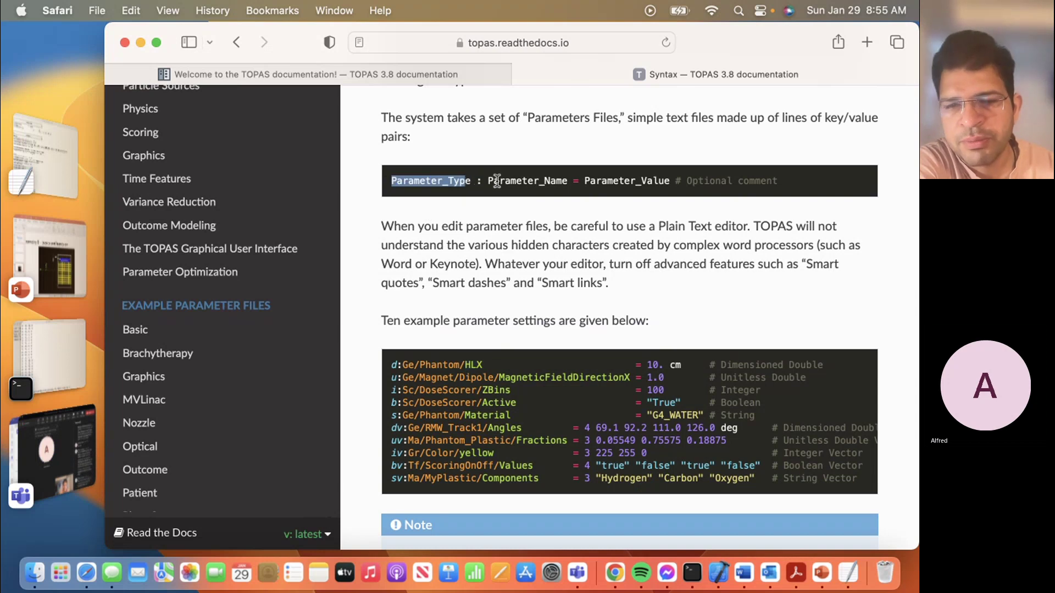
pyautogui.click(495, 180)
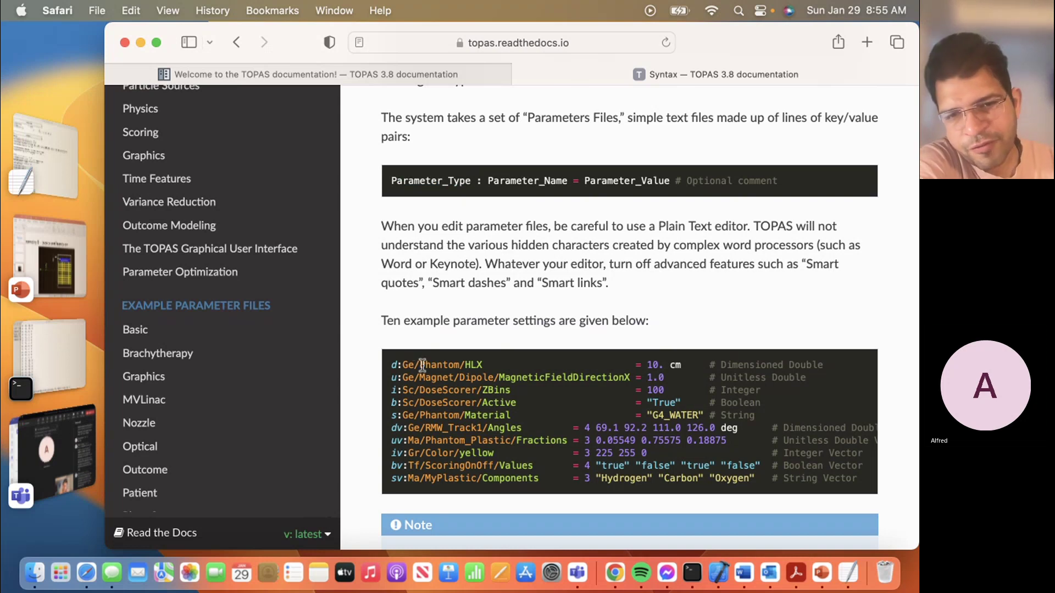
pyautogui.moveTo(419, 366); pyautogui.dragTo(455, 365)
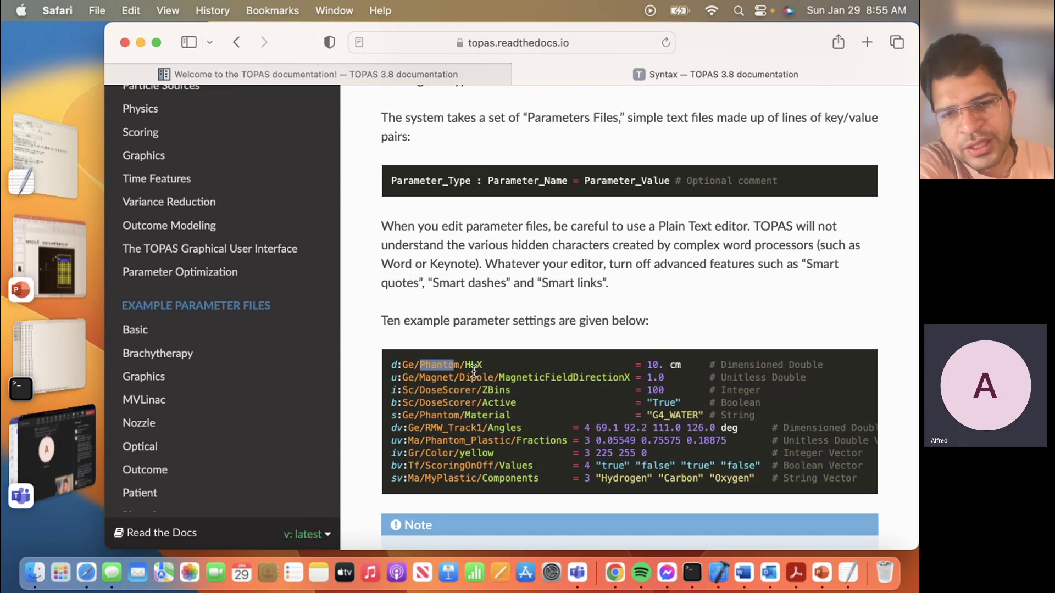
pyautogui.moveTo(486, 366); pyautogui.dragTo(467, 365)
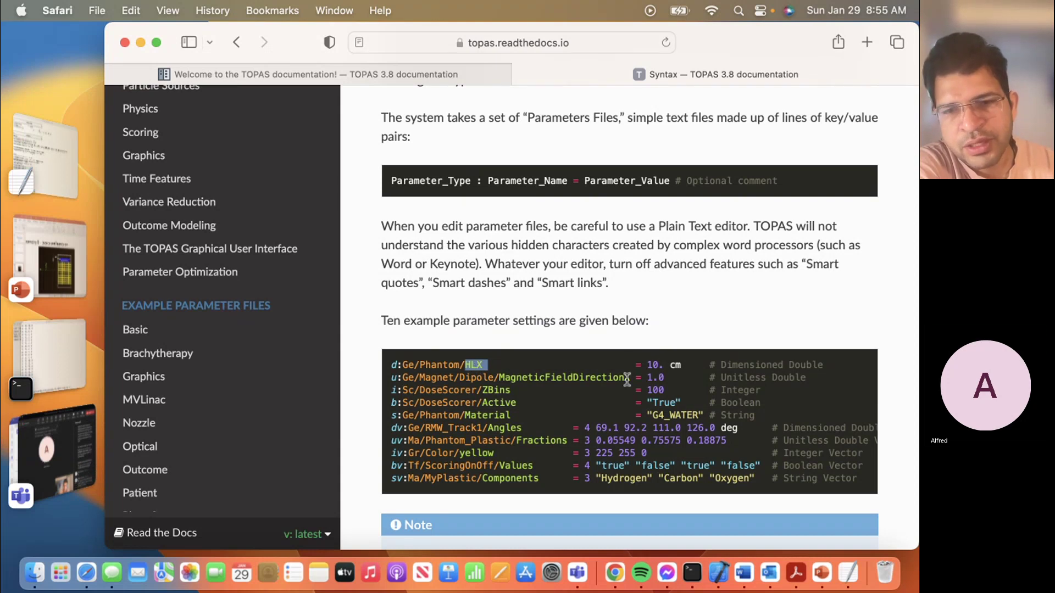
# Highlight the Magnet Dipole example line, then DoseScorer and ZBins
pyautogui.tripleClick(532, 376)
pyautogui.click(537, 398)
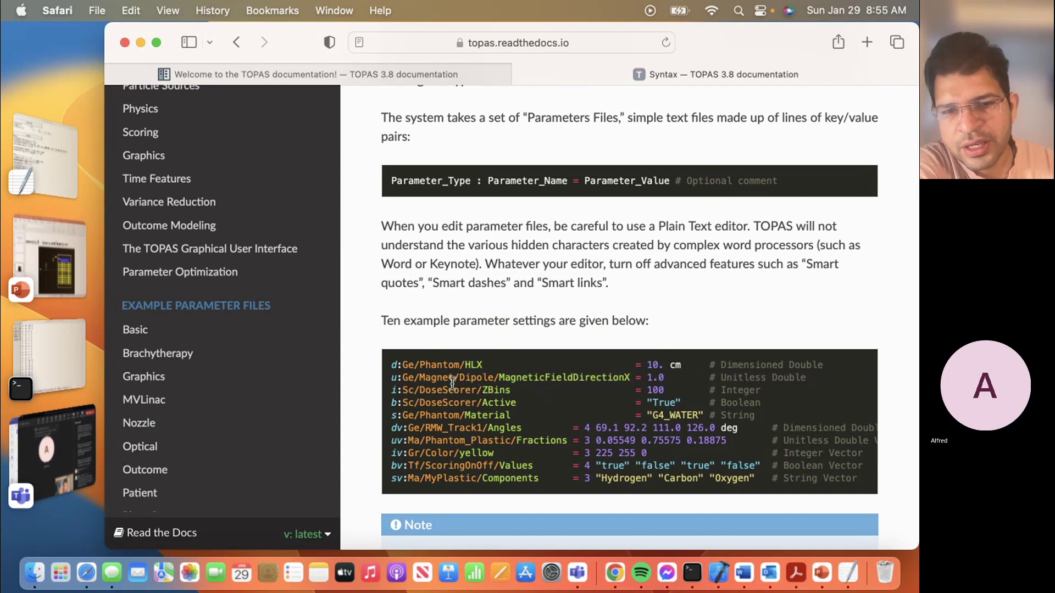
pyautogui.moveTo(448, 378); pyautogui.dragTo(471, 379)
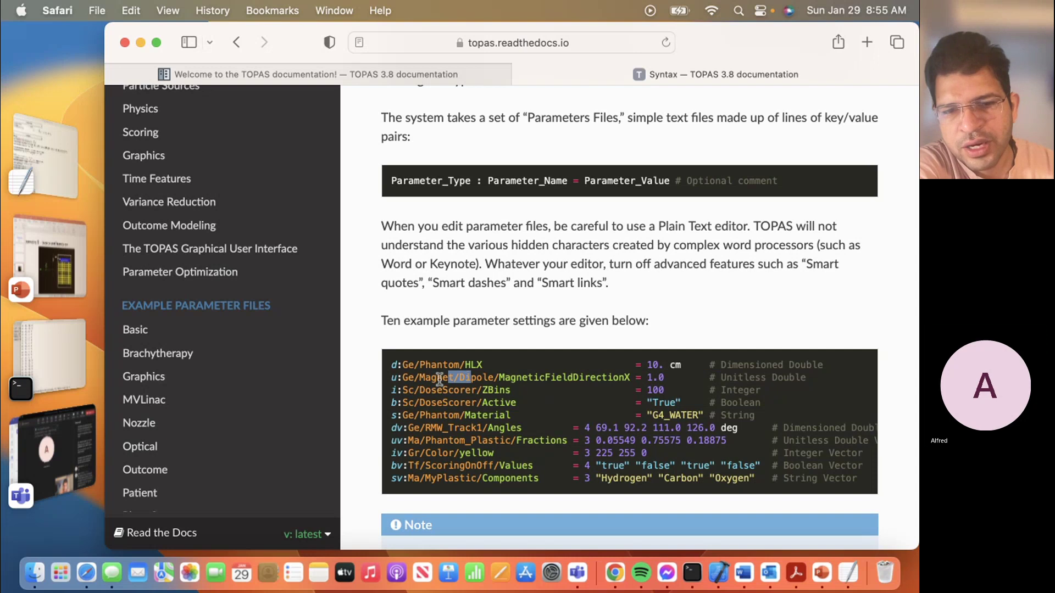
pyautogui.click(440, 378)
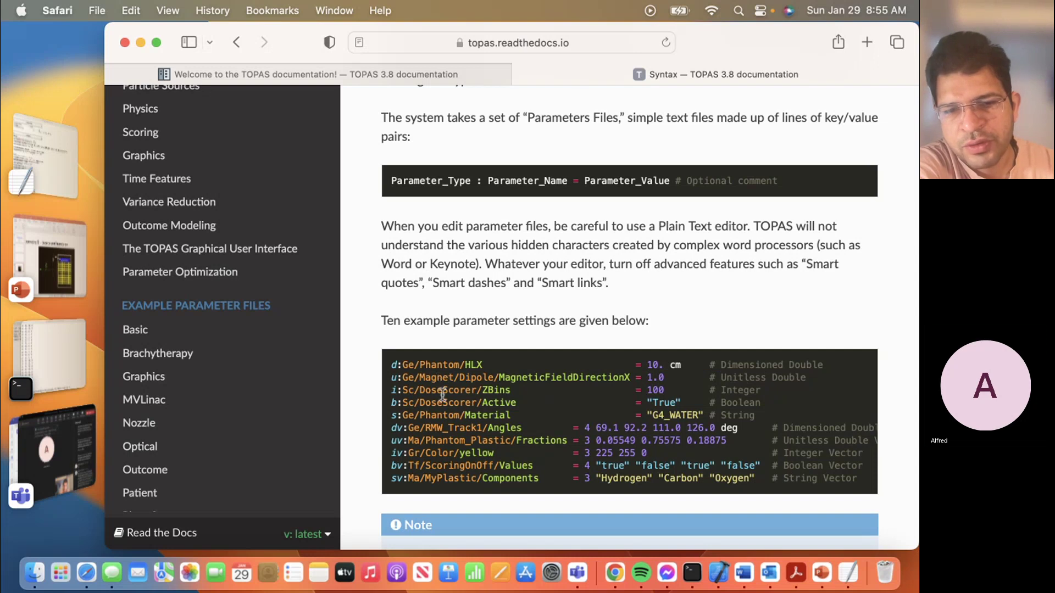
pyautogui.moveTo(443, 392); pyautogui.dragTo(454, 398)
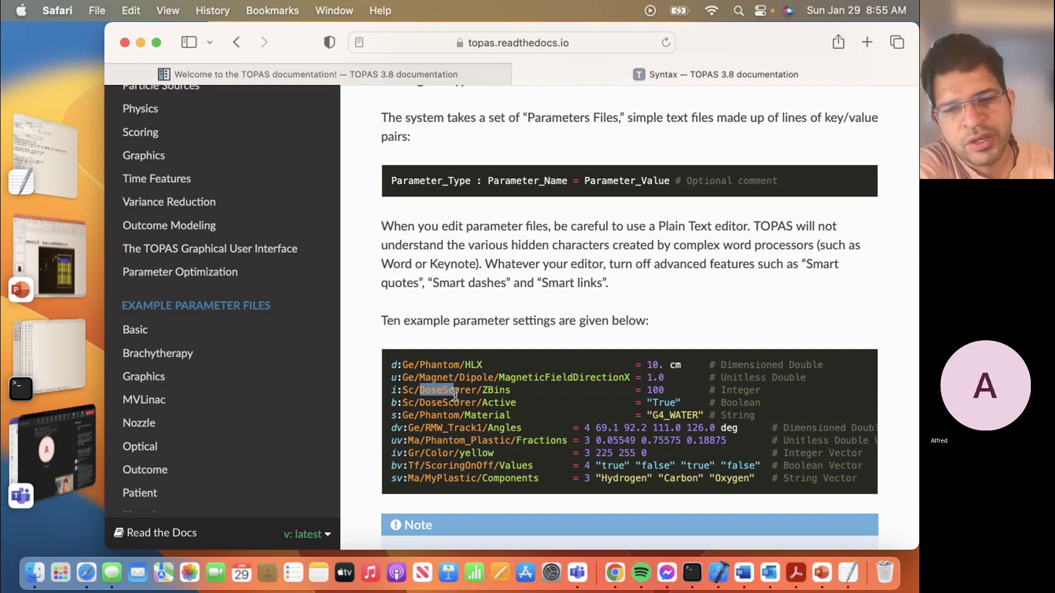
pyautogui.moveTo(513, 392); pyautogui.dragTo(485, 398)
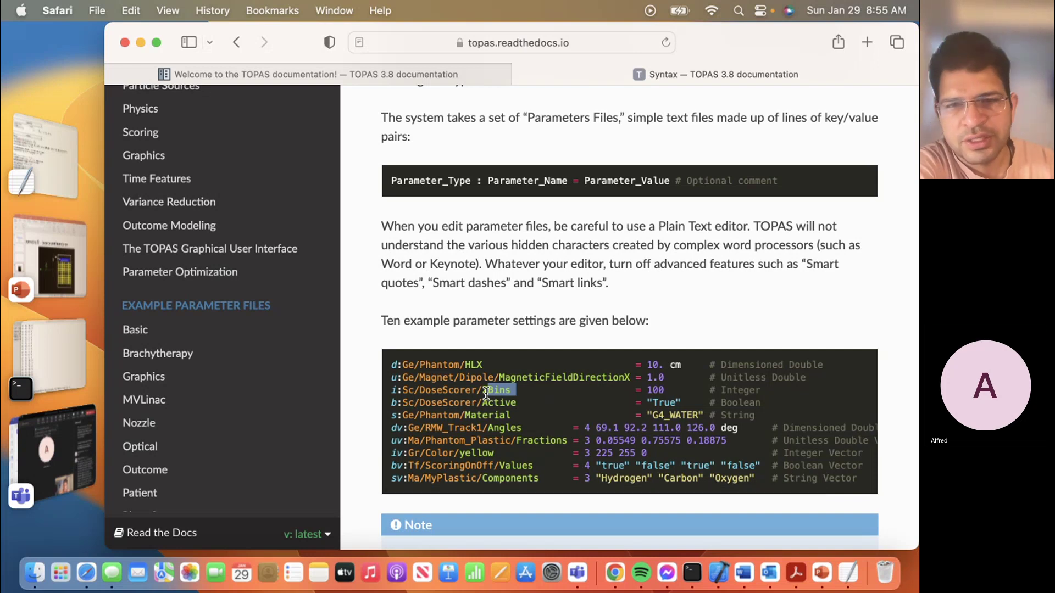
pyautogui.scroll(-1, 471, 345)
pyautogui.scroll(-5, 471, 345)
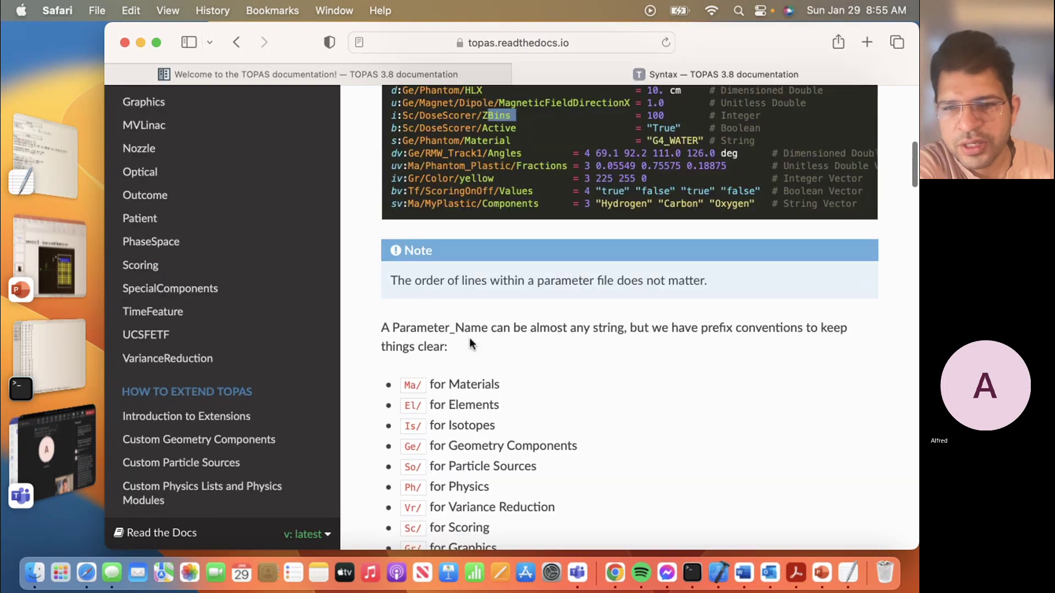
pyautogui.scroll(-2, 471, 345)
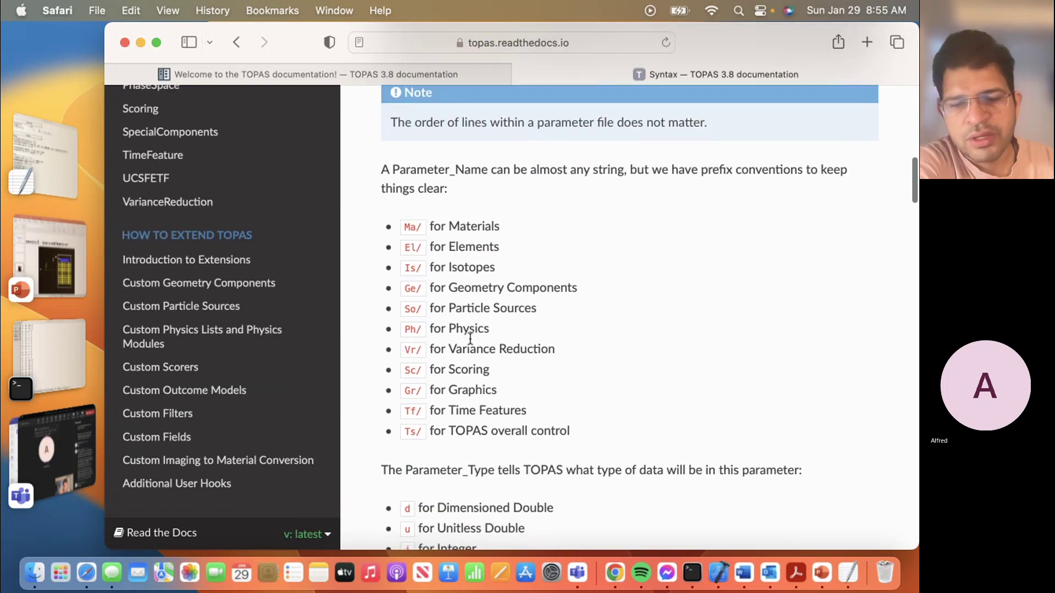
pyautogui.scroll(-1, 490, 284)
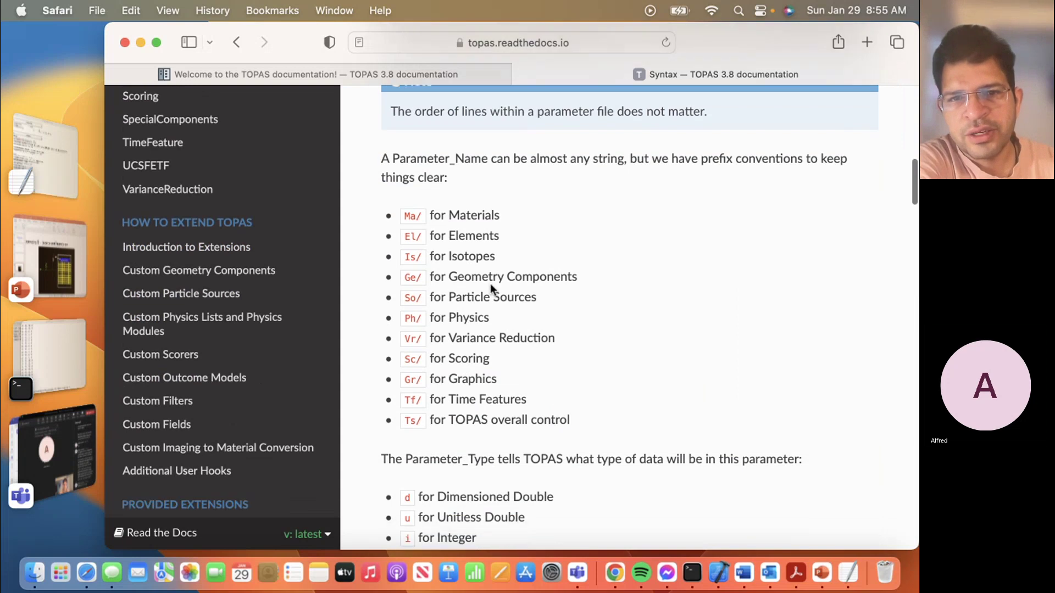
pyautogui.scroll(5, 491, 283)
pyautogui.scroll(2, 491, 283)
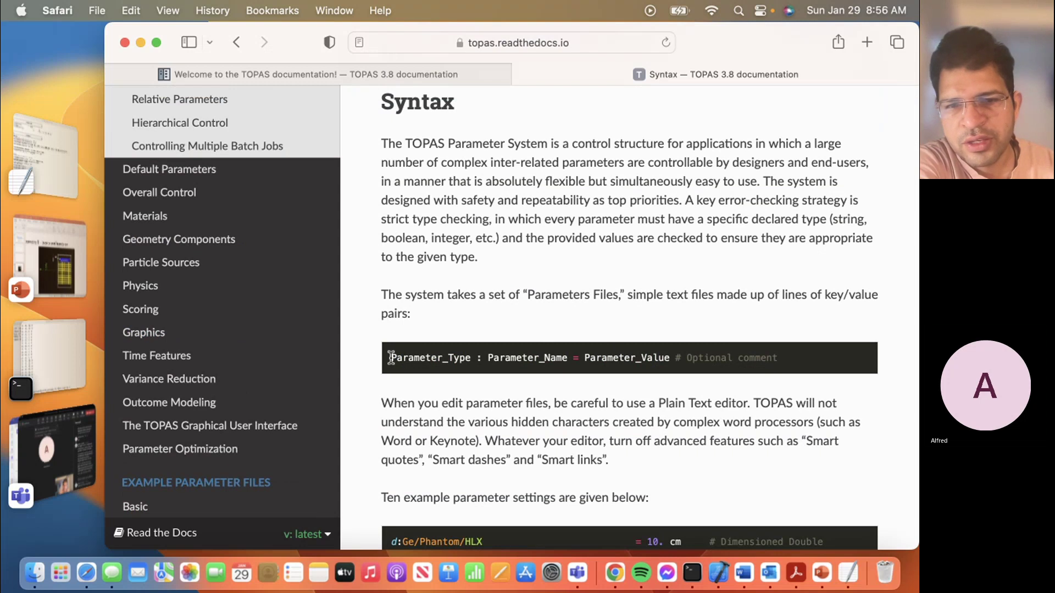
pyautogui.moveTo(391, 358); pyautogui.dragTo(645, 367)
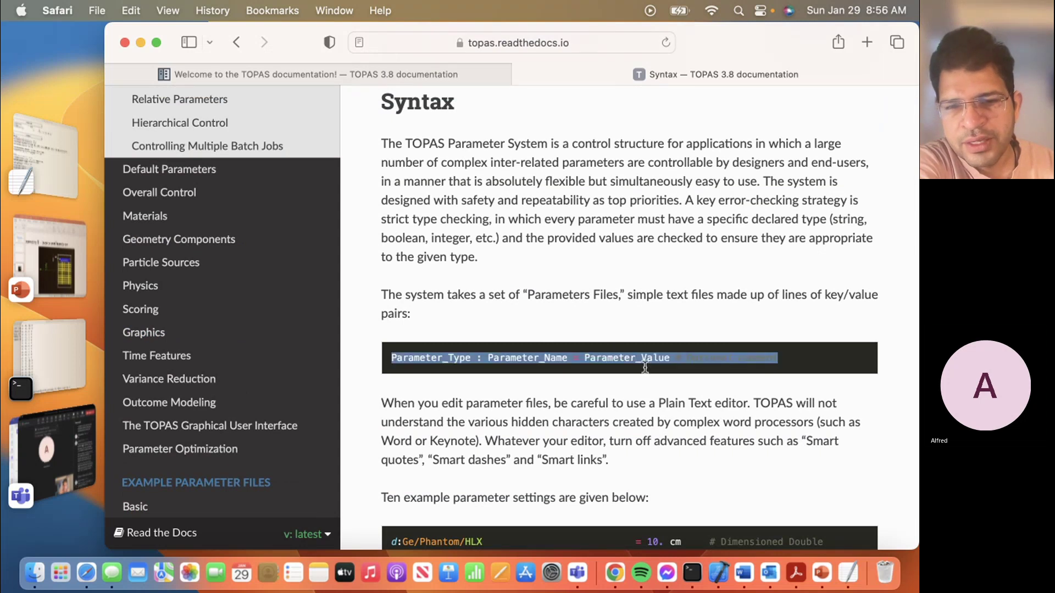
pyautogui.click(443, 360)
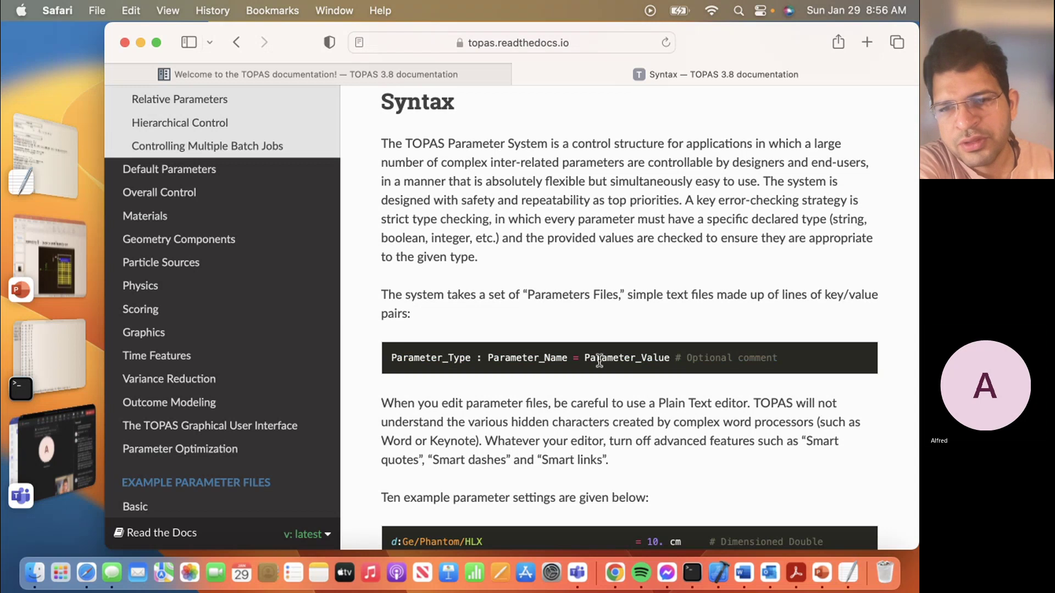
pyautogui.scroll(-2, 599, 361)
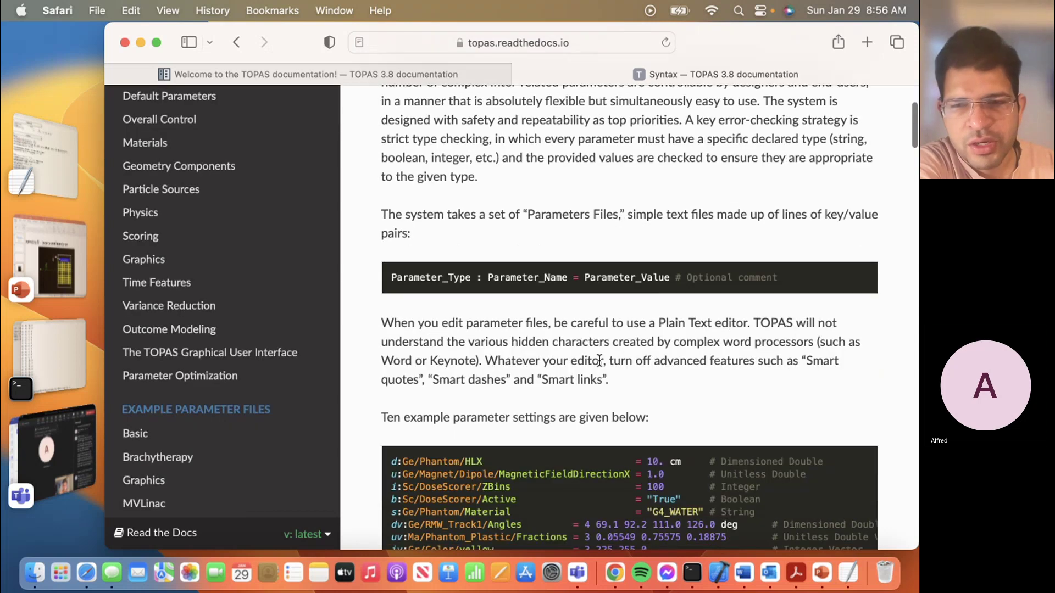
pyautogui.scroll(-5, 599, 360)
pyautogui.scroll(-4, 599, 359)
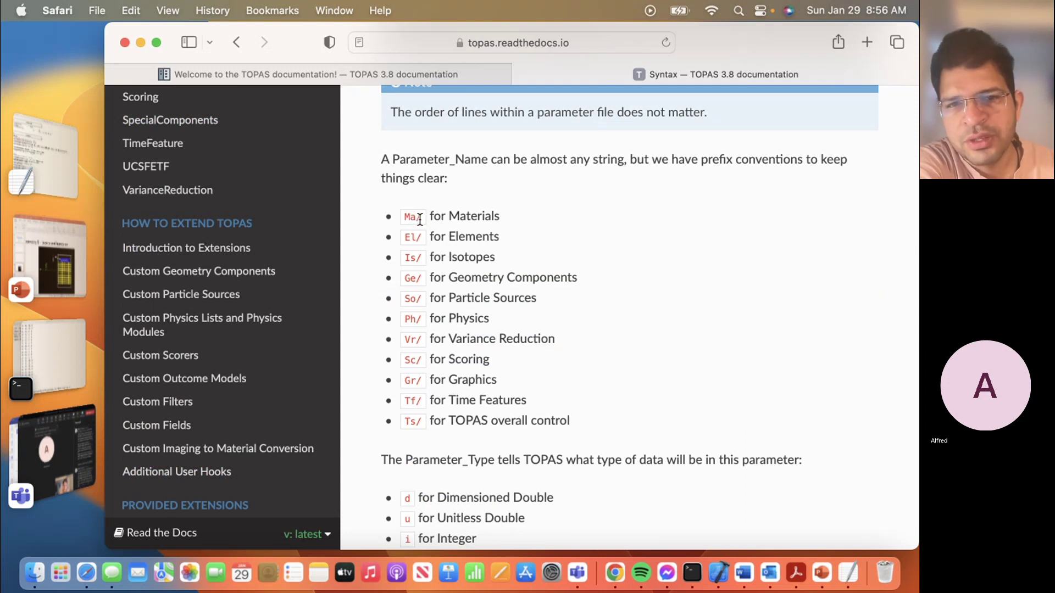
pyautogui.moveTo(422, 219); pyautogui.dragTo(400, 219)
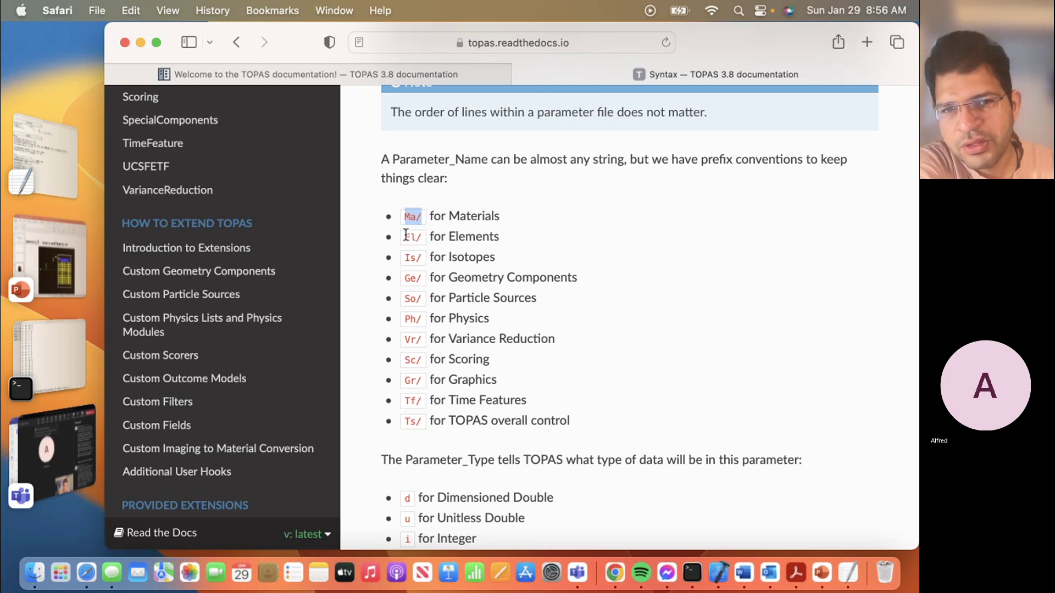
pyautogui.click(406, 236)
pyautogui.moveTo(408, 236)
pyautogui.mouseDown()
pyautogui.moveTo(422, 238)
pyautogui.moveTo(423, 259)
pyautogui.moveTo(396, 281)
pyautogui.moveTo(413, 341)
pyautogui.mouseUp()
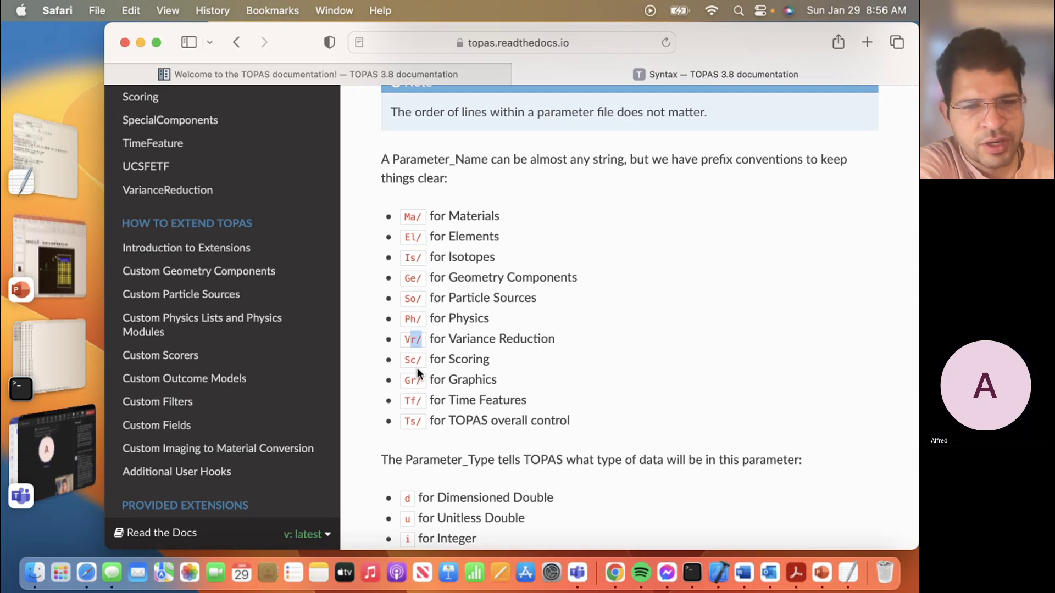
pyautogui.click(420, 363)
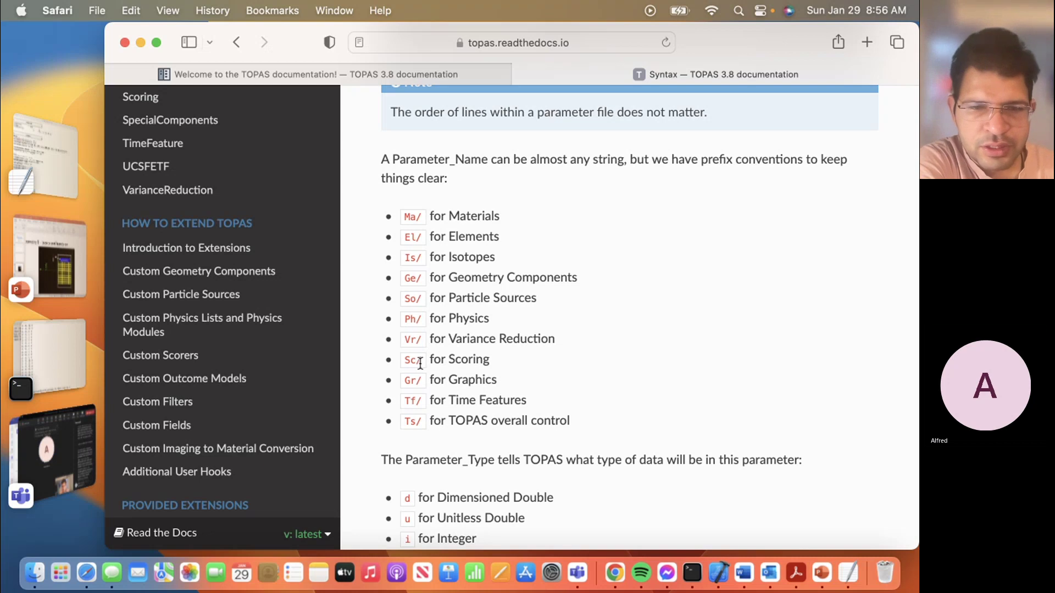
pyautogui.moveTo(420, 364)
pyautogui.mouseDown()
pyautogui.moveTo(404, 364)
pyautogui.moveTo(405, 402)
pyautogui.mouseUp()
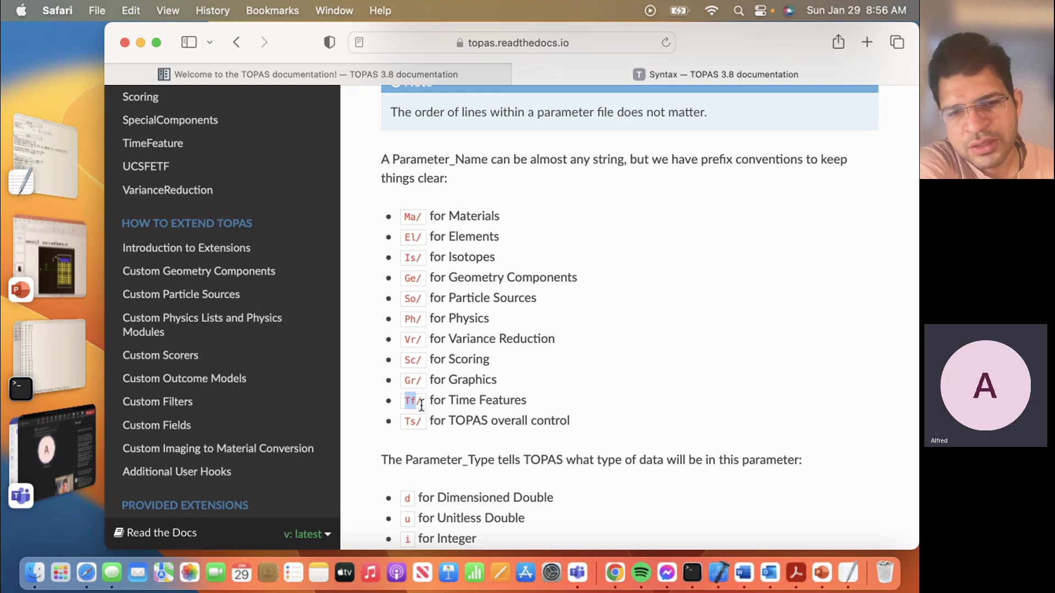
pyautogui.moveTo(422, 423); pyautogui.dragTo(406, 424)
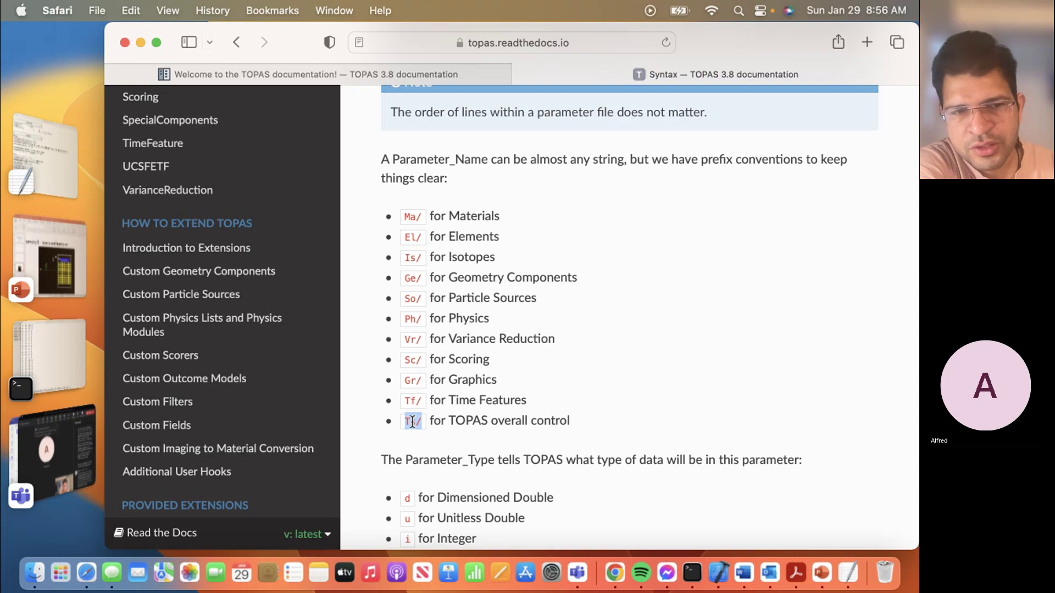
# Switch to TOPAS_WorkShop.txt in TextEdit
pyautogui.click(37, 153)
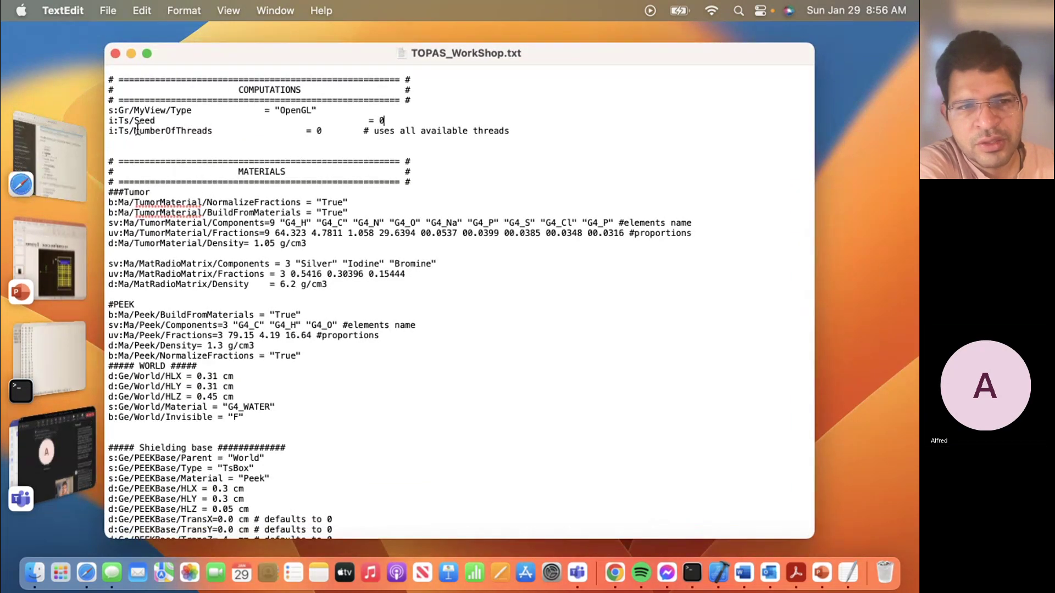
pyautogui.scroll(-2, 137, 130)
pyautogui.scroll(-10, 137, 130)
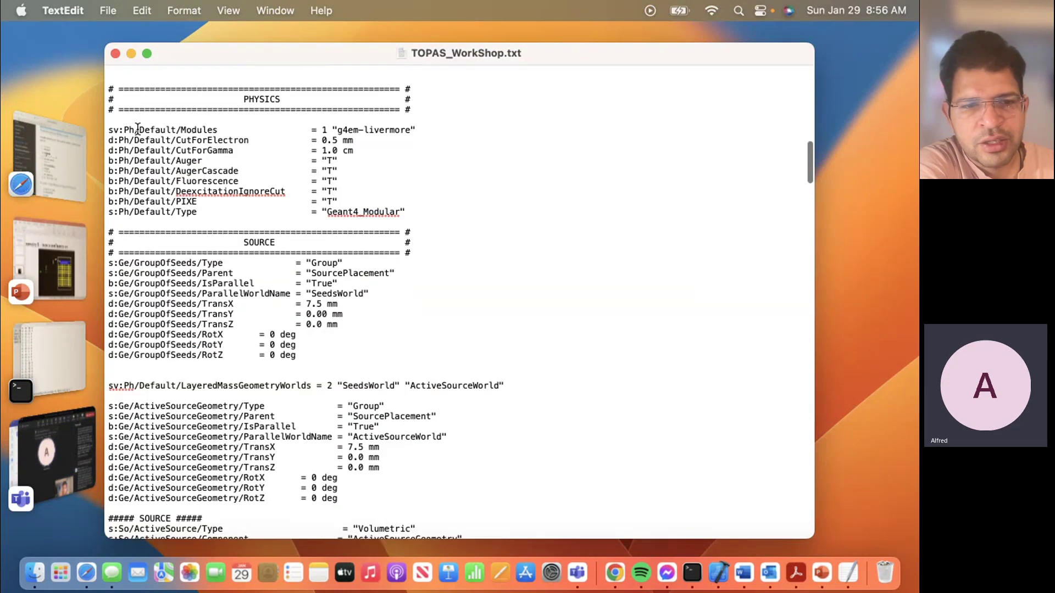
pyautogui.scroll(5, 137, 130)
pyautogui.scroll(6, 137, 130)
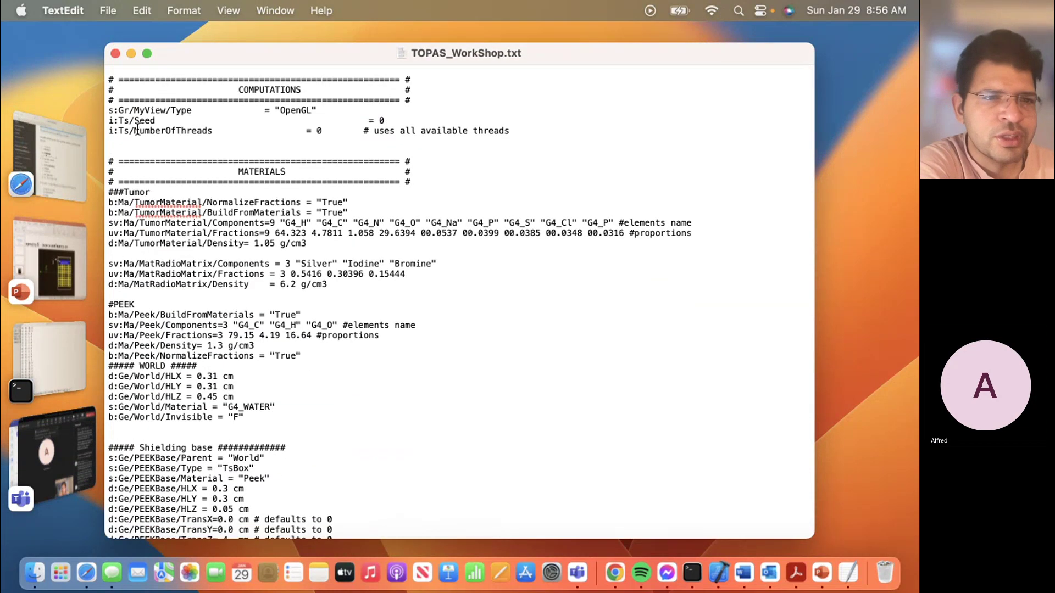
# Highlight the Parameter_Type names: Dimensioned Double, Unitless Double, Integer, Boolean, Dimensioned Double Vector
pyautogui.click(75, 184)
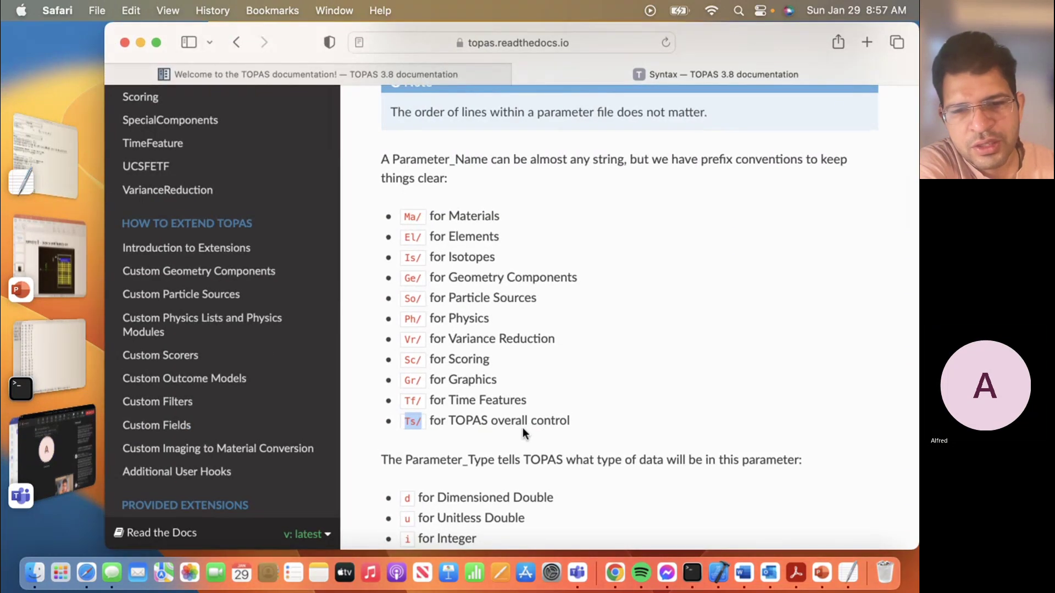
pyautogui.scroll(-1, 566, 421)
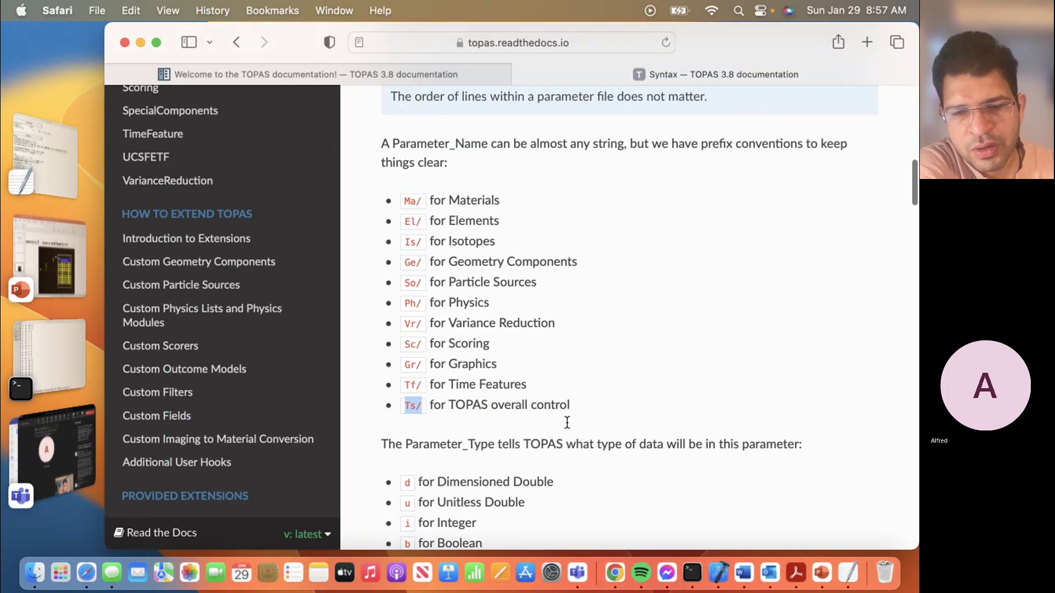
pyautogui.scroll(-2, 566, 421)
pyautogui.scroll(-3, 566, 421)
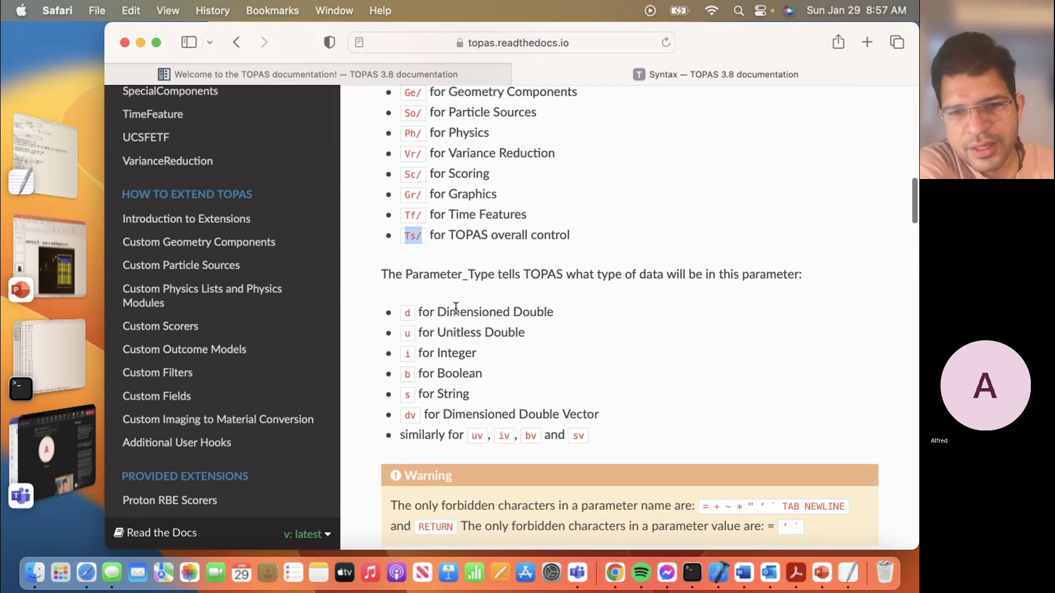
pyautogui.moveTo(446, 274); pyautogui.dragTo(485, 274)
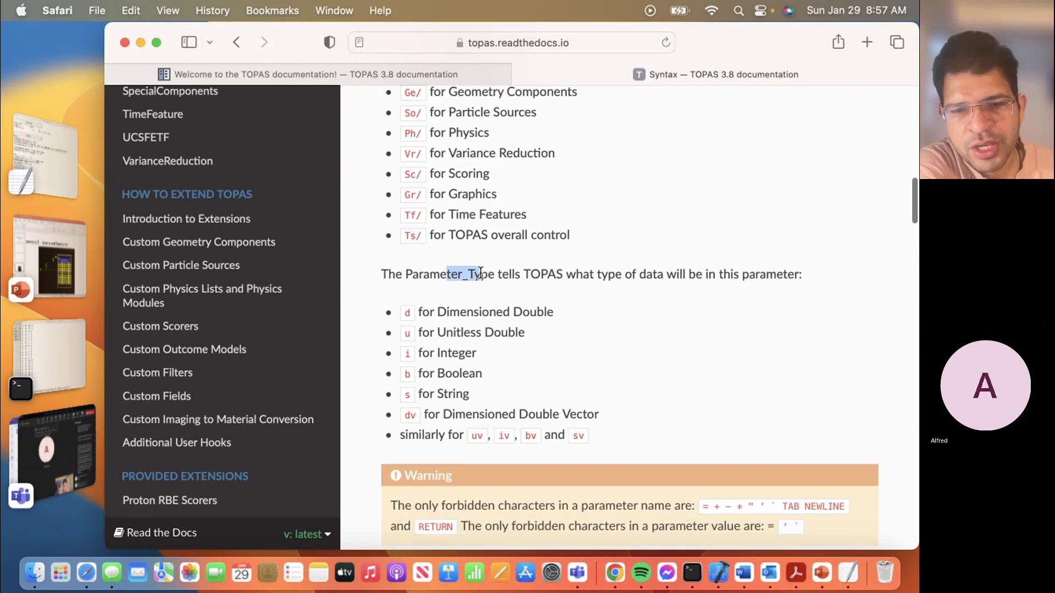
pyautogui.moveTo(420, 313); pyautogui.dragTo(513, 312)
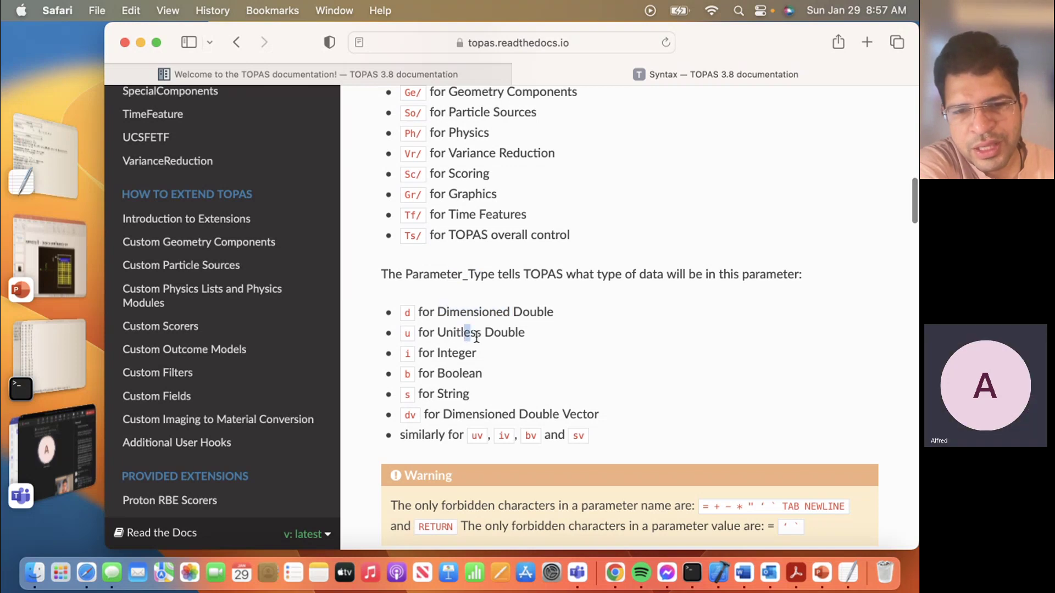
pyautogui.moveTo(465, 334); pyautogui.dragTo(524, 334)
pyautogui.moveTo(437, 355)
pyautogui.mouseDown()
pyautogui.moveTo(480, 354)
pyautogui.moveTo(437, 373)
pyautogui.mouseUp()
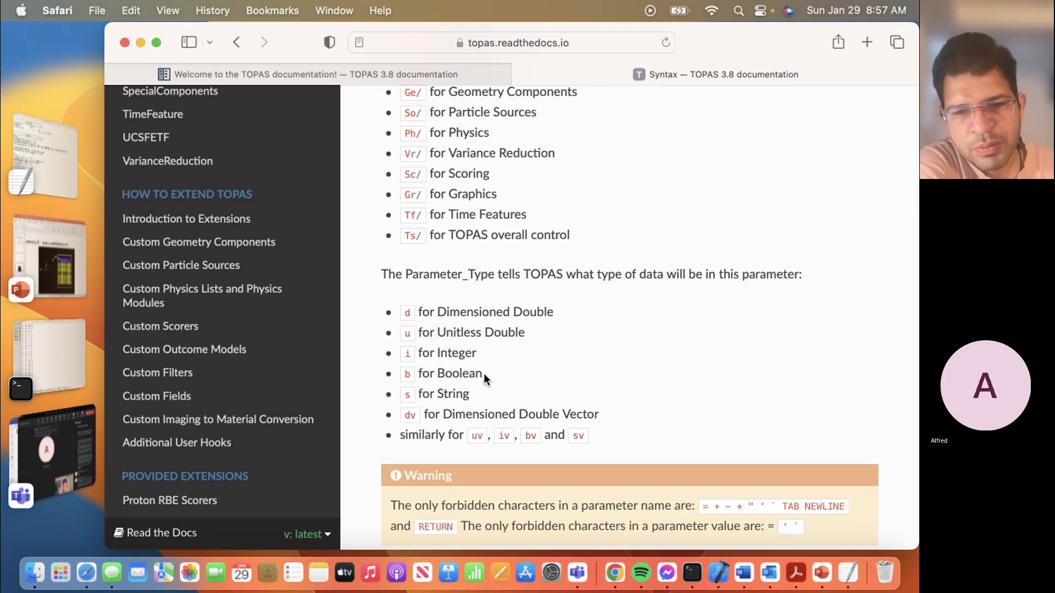
pyautogui.click(462, 399)
pyautogui.moveTo(443, 414); pyautogui.dragTo(529, 417)
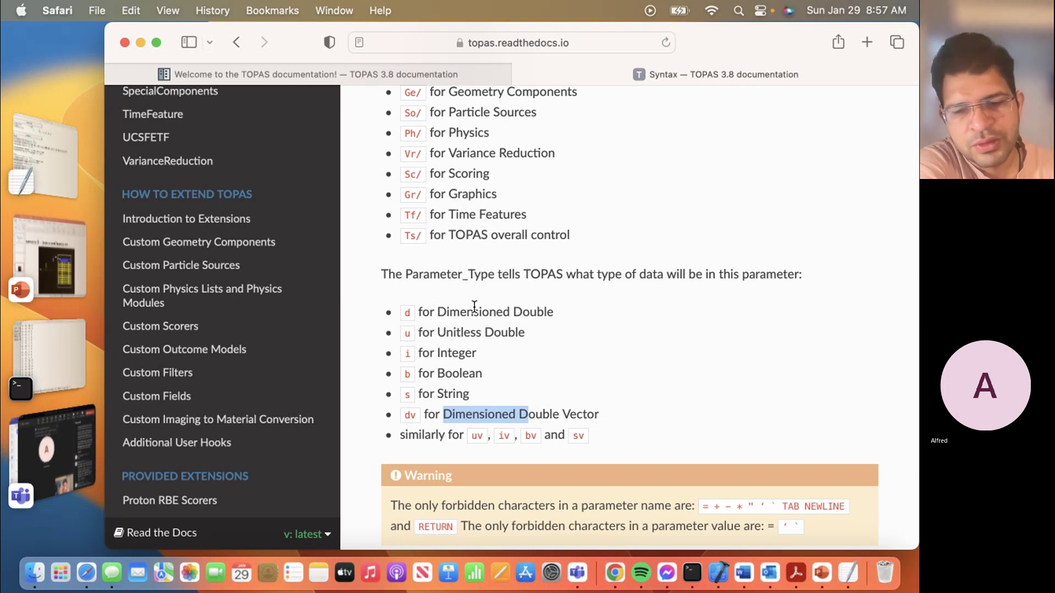
pyautogui.scroll(-2, 474, 307)
pyautogui.scroll(-2, 473, 306)
pyautogui.scroll(-2, 474, 307)
pyautogui.scroll(-2, 475, 308)
pyautogui.scroll(-1, 473, 306)
pyautogui.scroll(-2, 473, 307)
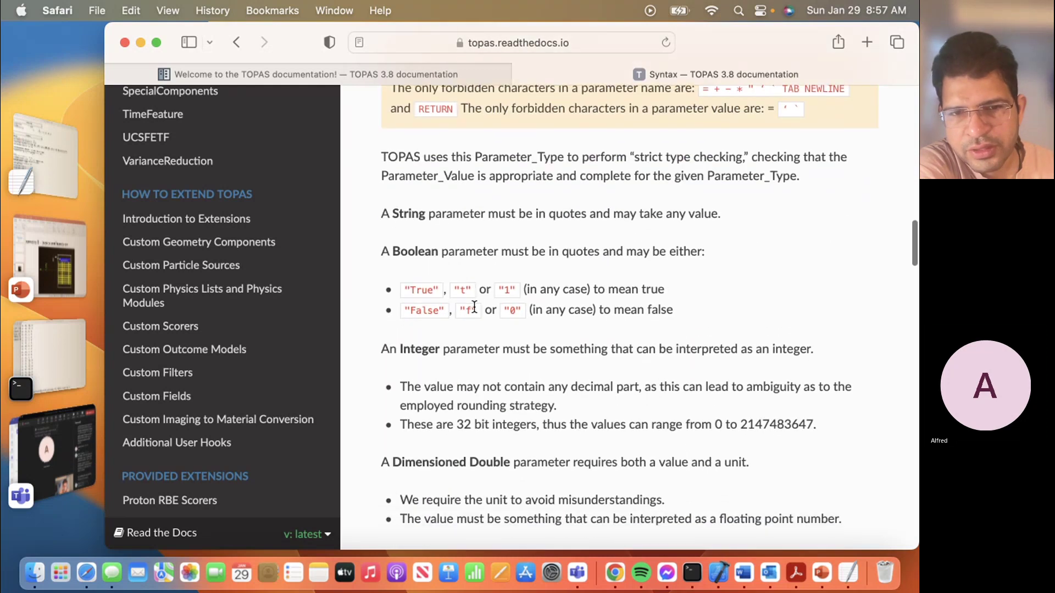
# Highlight the String and Dimensioned Double type-checking rules on the Syntax page
pyautogui.moveTo(400, 215); pyautogui.dragTo(426, 214)
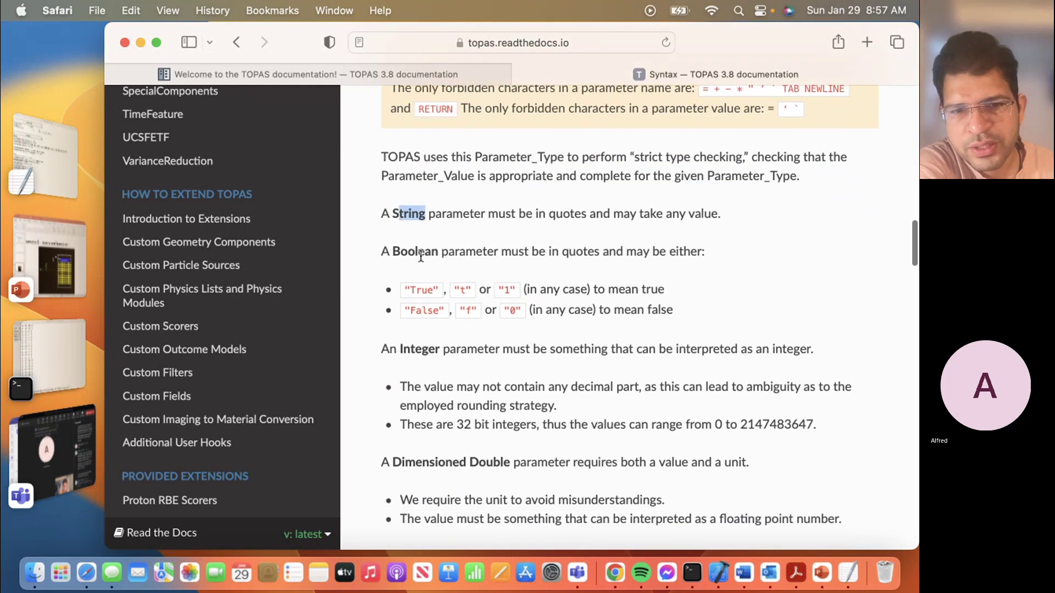
pyautogui.scroll(-1, 404, 363)
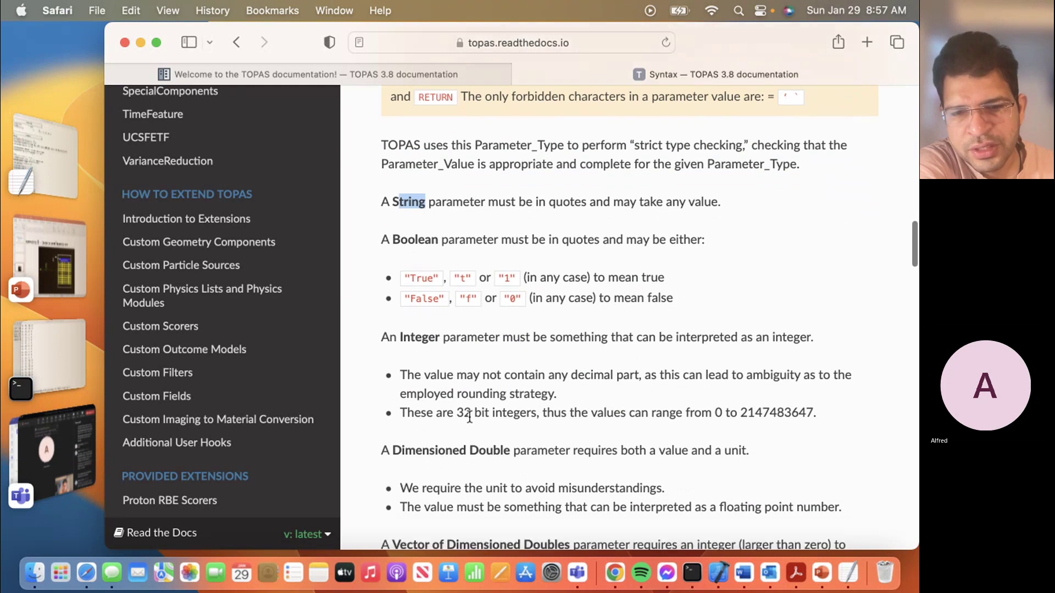
pyautogui.scroll(-1, 401, 368)
pyautogui.moveTo(404, 378); pyautogui.dragTo(482, 379)
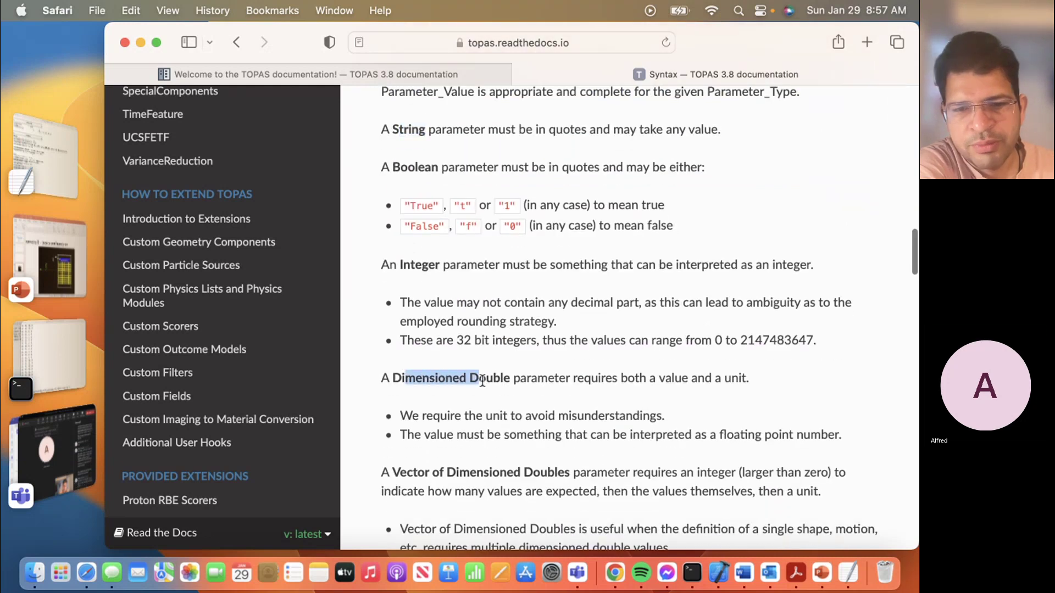
pyautogui.scroll(-2, 482, 381)
pyautogui.scroll(-1, 482, 380)
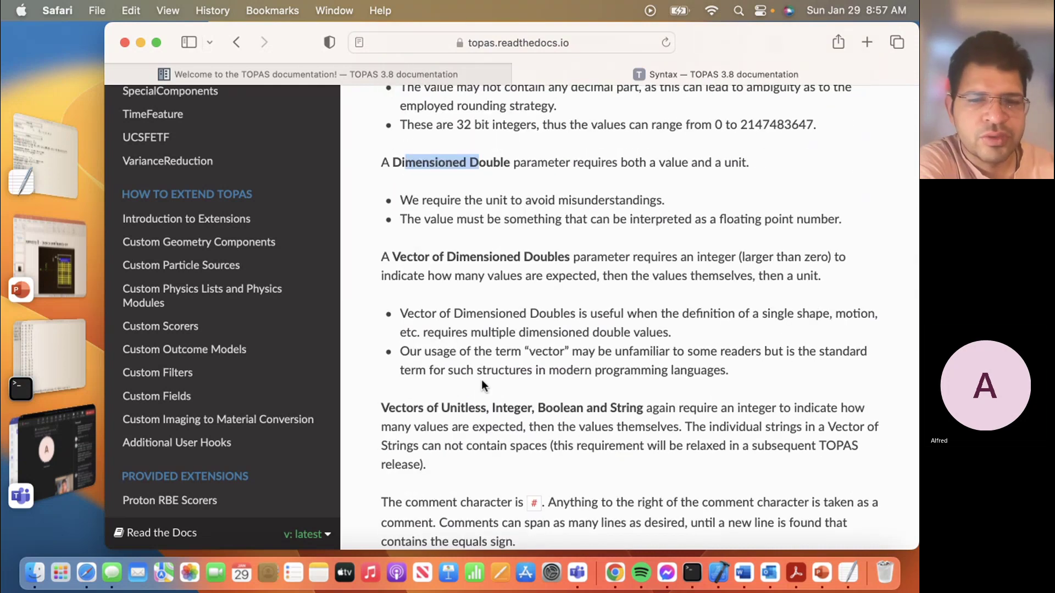
pyautogui.scroll(-3, 482, 380)
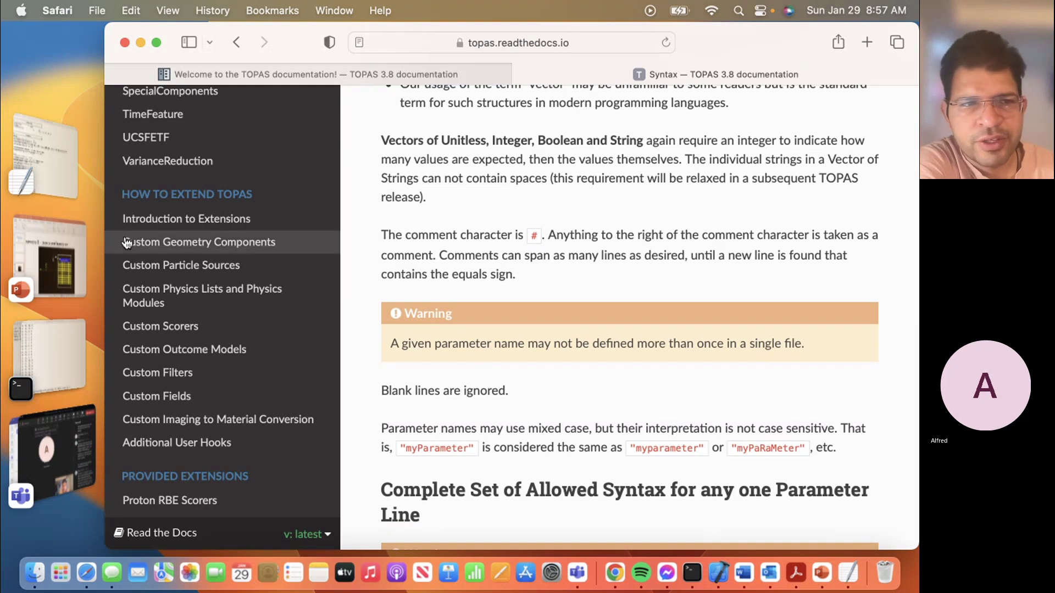
# In TOPAS_WorkShop.txt, highlight the leading # character, the MATERIALS header and the #PEEK comment
pyautogui.click(49, 157)
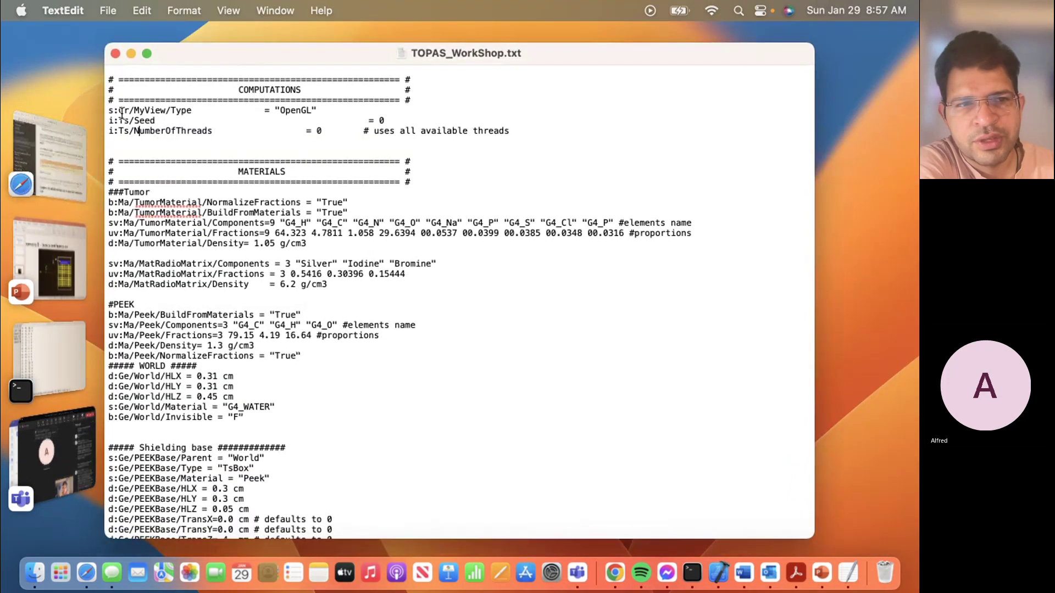
pyautogui.click(113, 79)
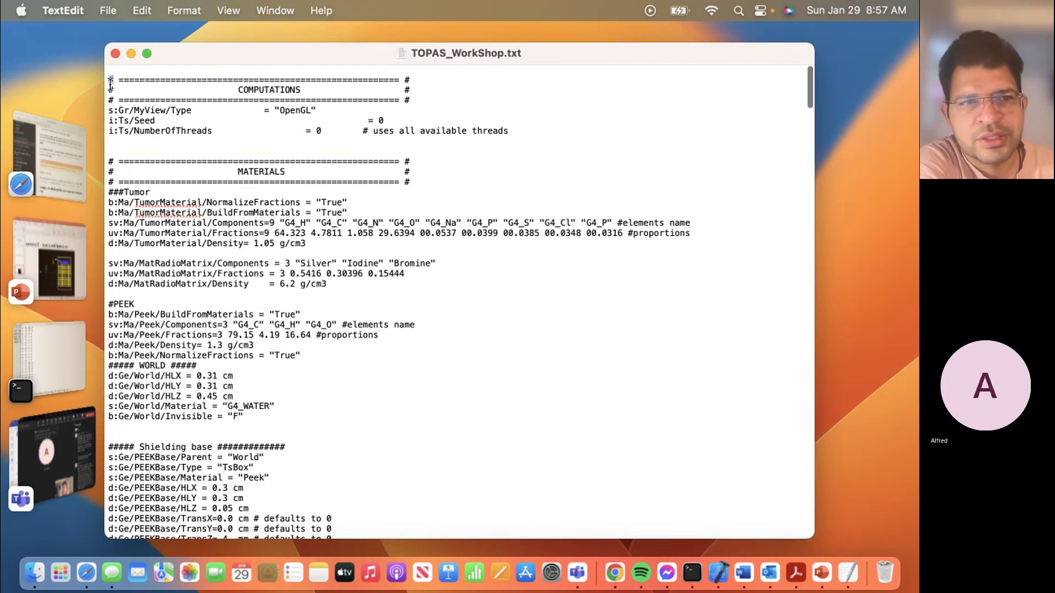
pyautogui.doubleClick(110, 80)
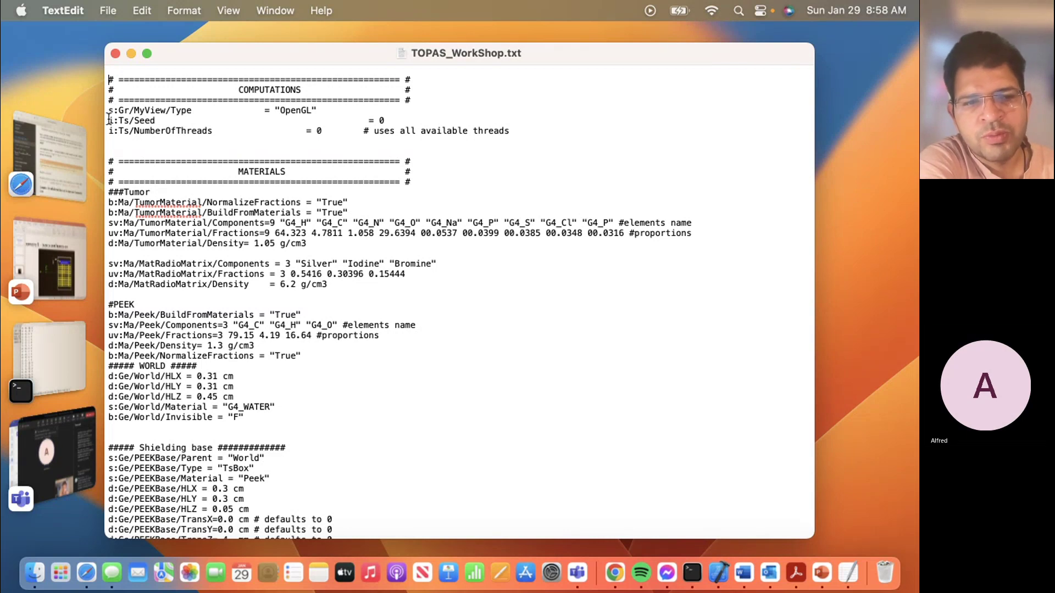
pyautogui.tripleClick(410, 178)
pyautogui.click(176, 224)
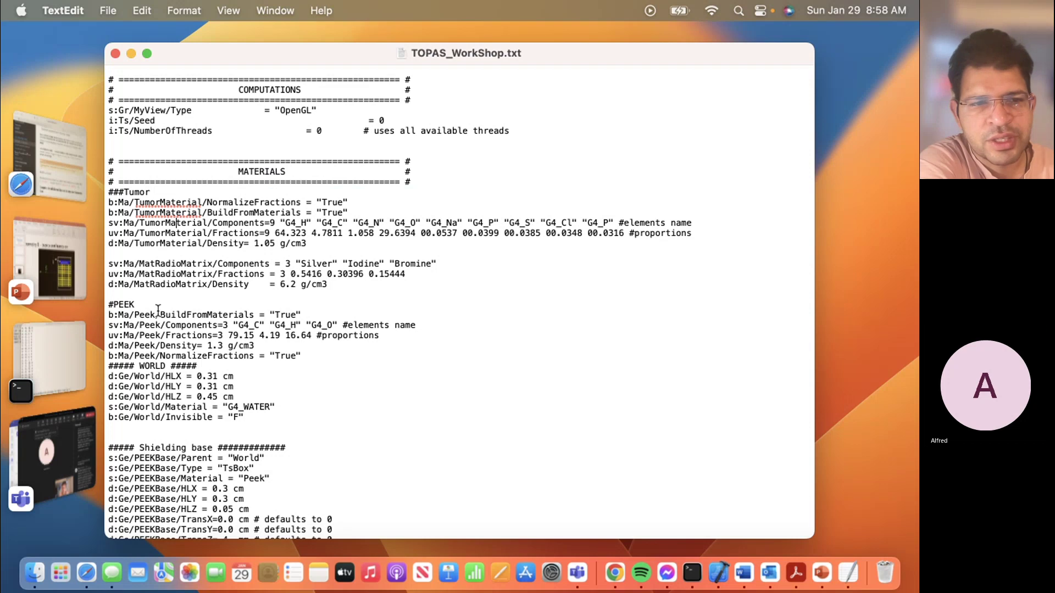
pyautogui.moveTo(145, 306); pyautogui.dragTo(110, 307)
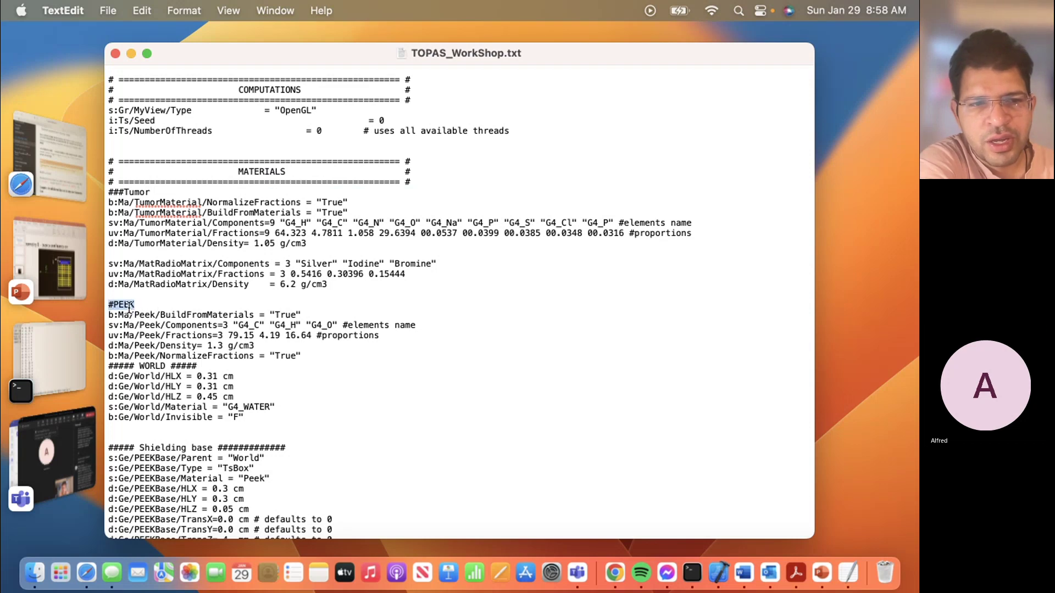
pyautogui.click(138, 306)
pyautogui.moveTo(121, 307); pyautogui.dragTo(111, 307)
pyautogui.write('#PEEK')
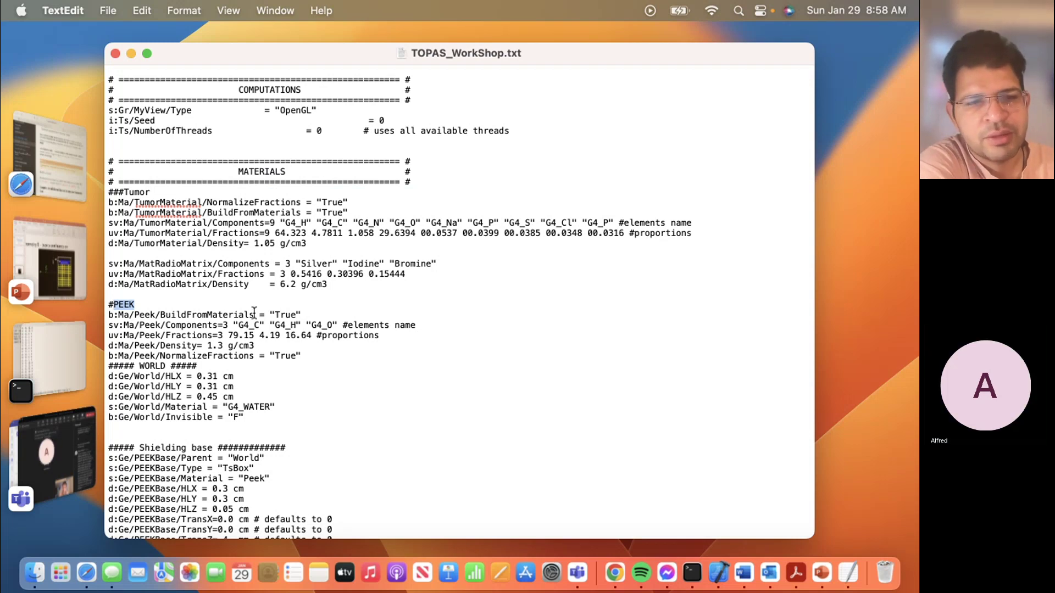
# Insert a blank line after b:Ma/Peek/NormalizeFractions, before the WORLD heading
pyautogui.click(323, 358)
pyautogui.press('Return')
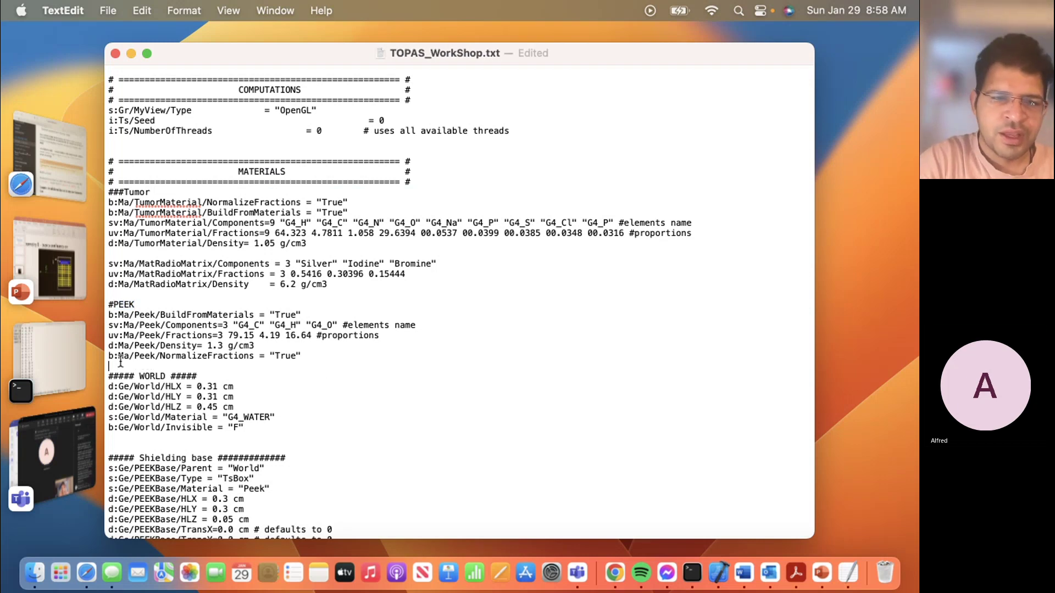
pyautogui.tripleClick(199, 373)
pyautogui.moveTo(416, 181); pyautogui.dragTo(319, 172)
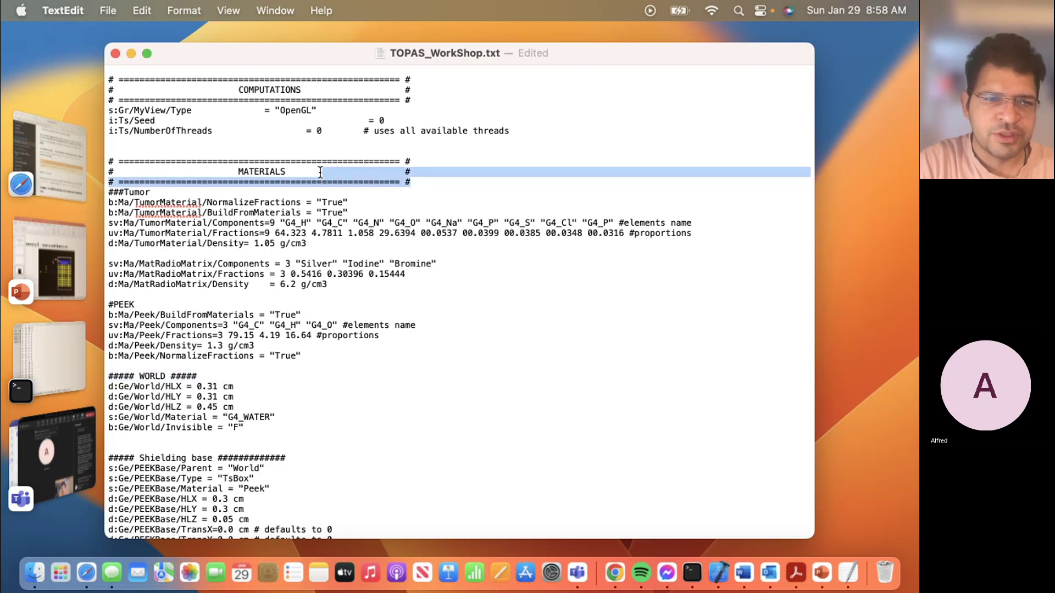
pyautogui.click(236, 368)
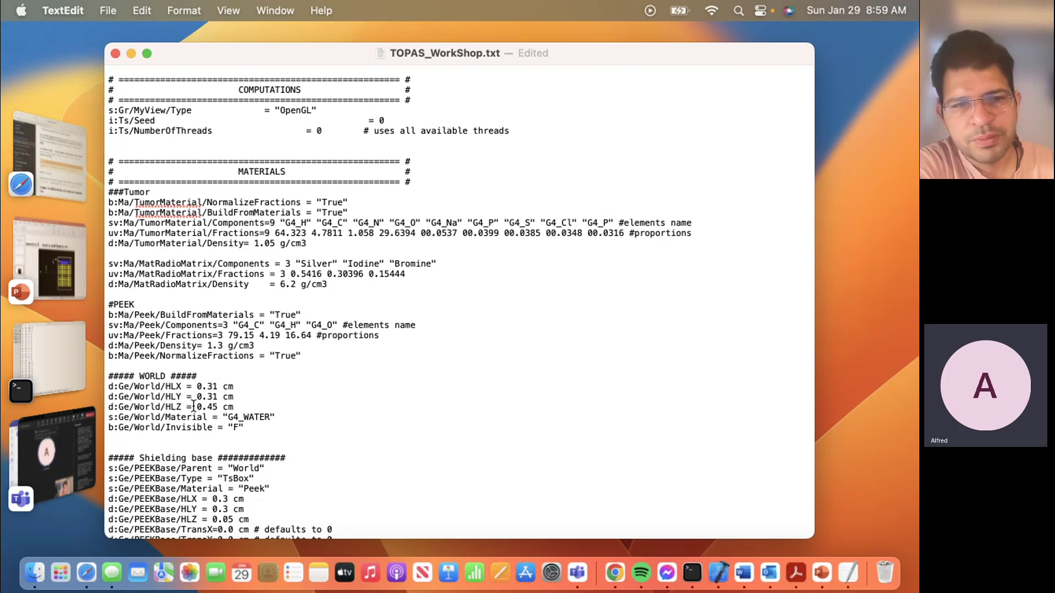
# Bring the Safari TOPAS Syntax documentation back to the front
pyautogui.click(51, 177)
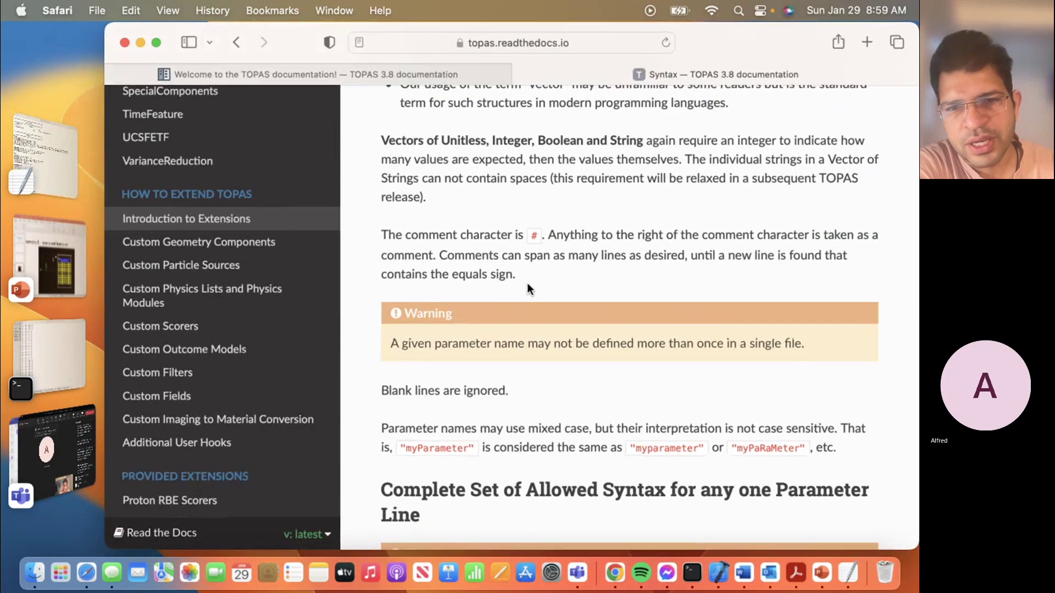
pyautogui.scroll(-3, 534, 278)
pyautogui.scroll(-3, 534, 277)
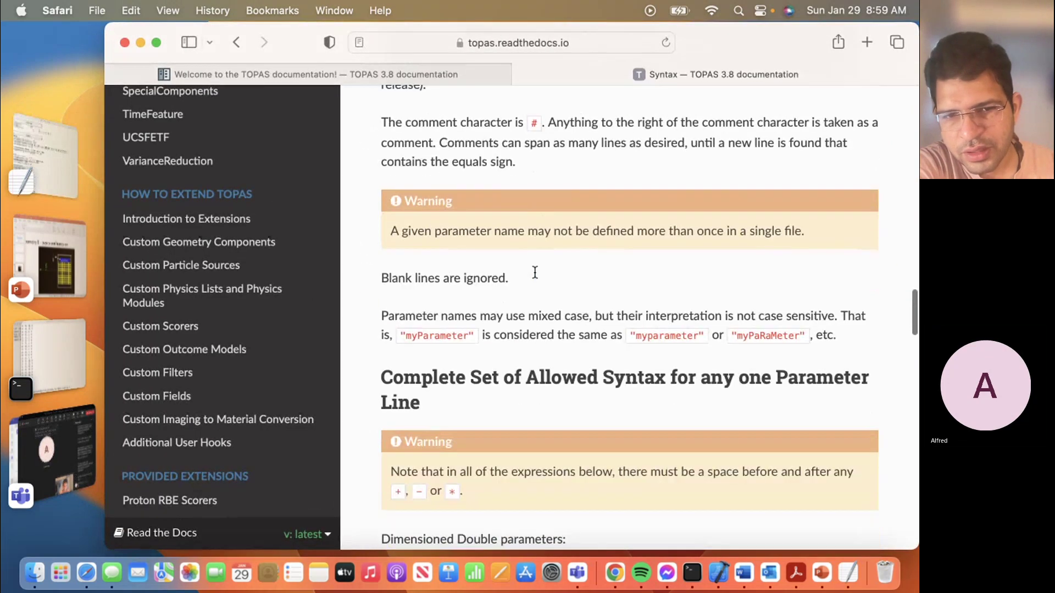
pyautogui.scroll(-4, 534, 275)
pyautogui.scroll(-3, 534, 275)
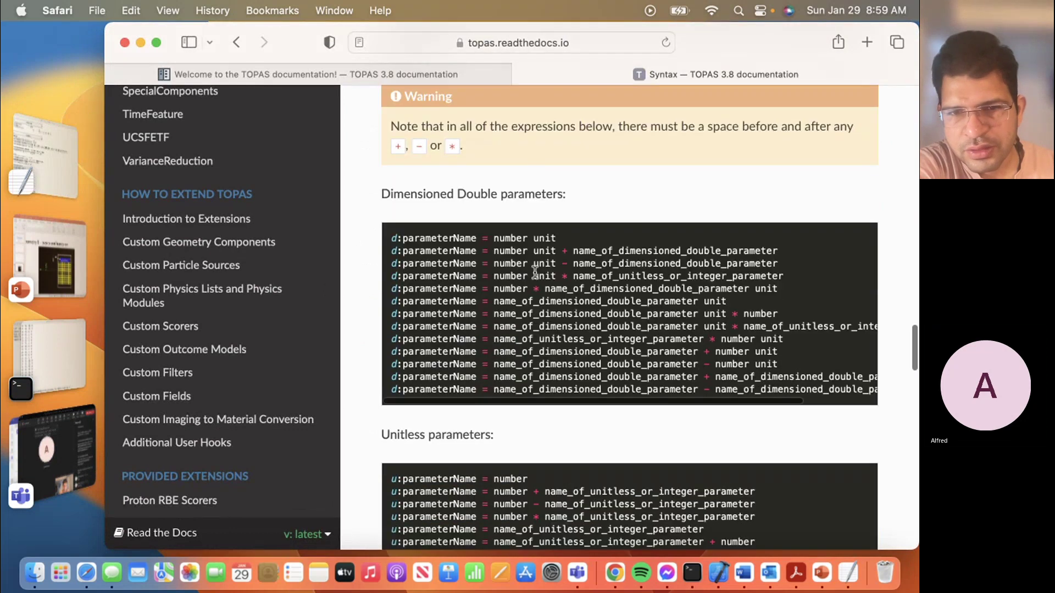
pyautogui.scroll(-2, 534, 273)
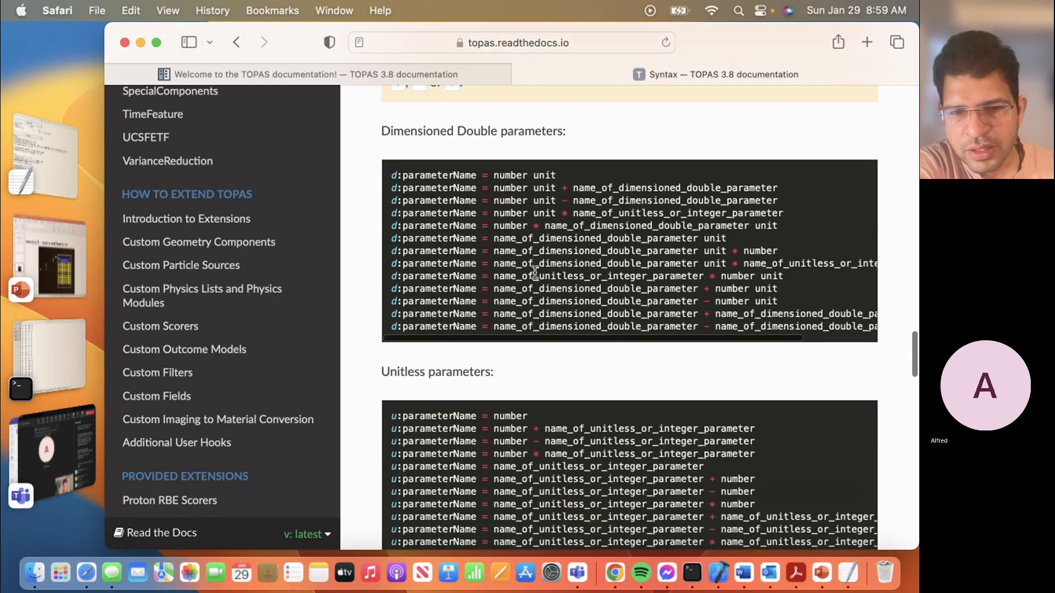
pyautogui.scroll(-3, 534, 273)
pyautogui.scroll(-2, 534, 273)
pyautogui.scroll(-2, 534, 274)
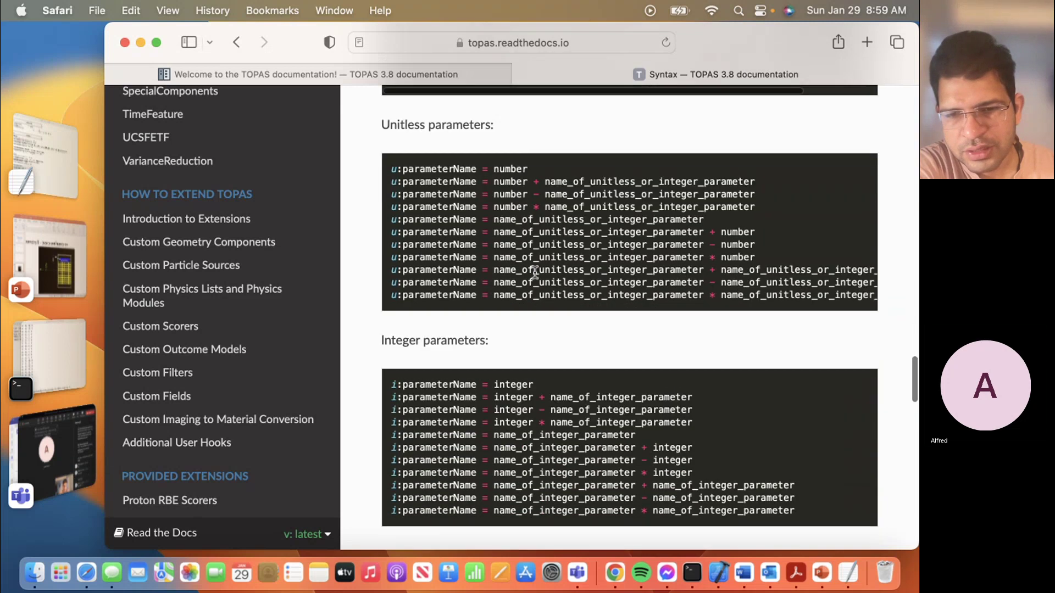
pyautogui.scroll(2, 534, 274)
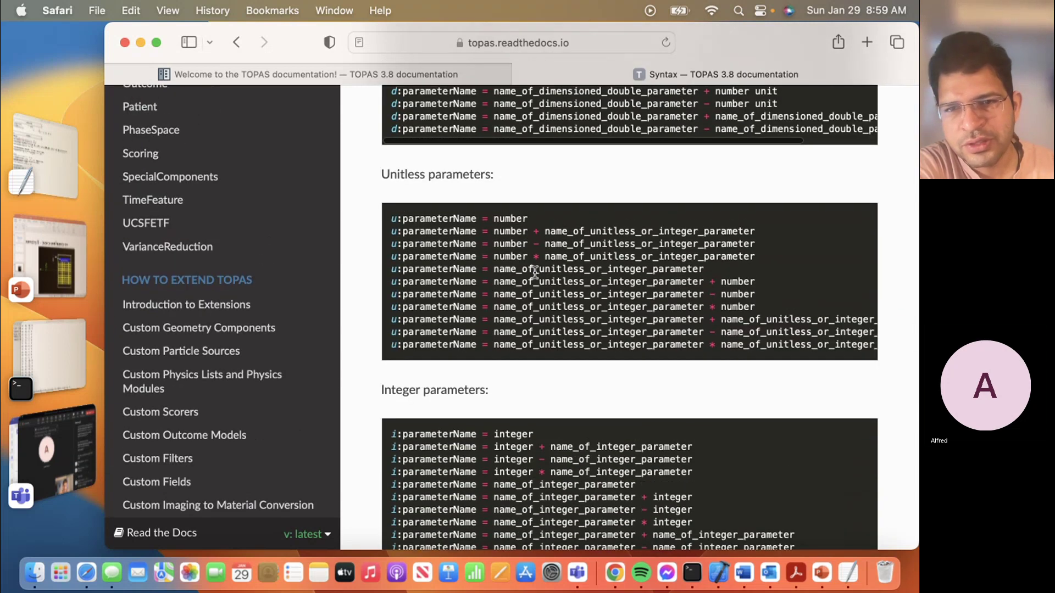
pyautogui.scroll(2, 535, 273)
pyautogui.scroll(2, 534, 272)
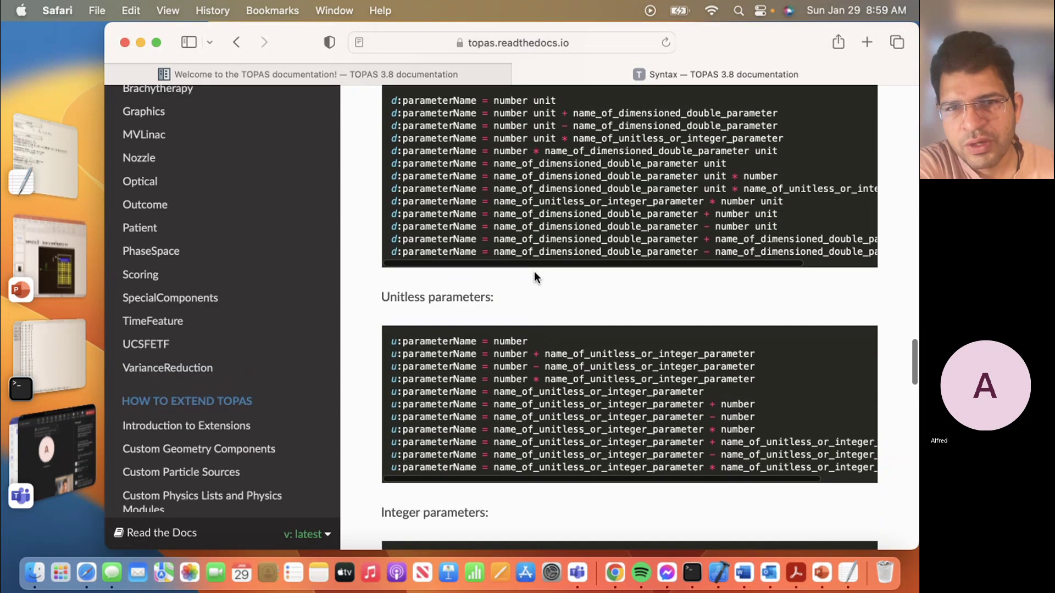
pyautogui.scroll(1, 535, 273)
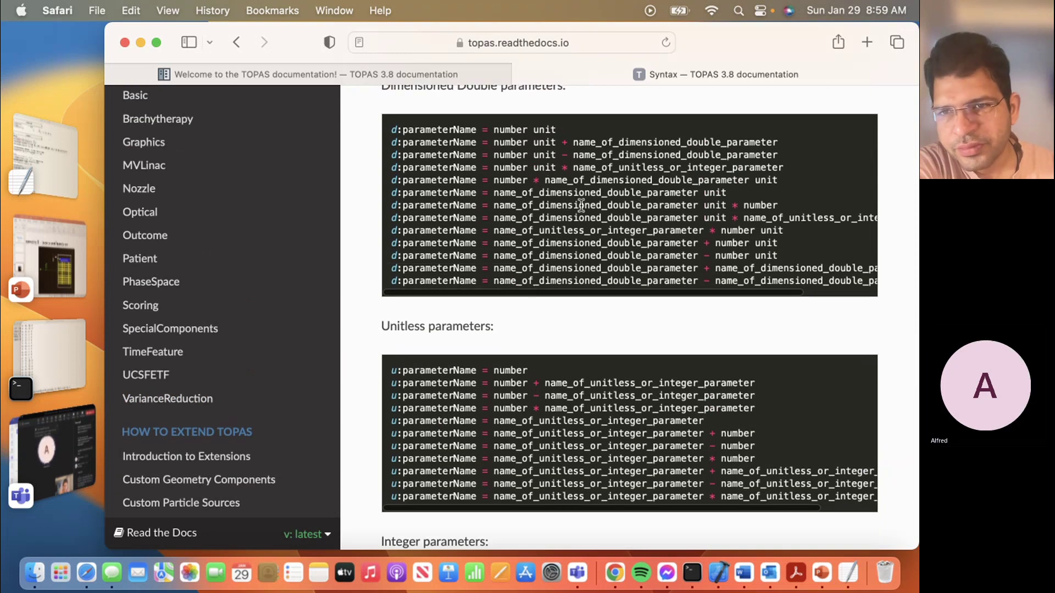
pyautogui.scroll(-2, 579, 206)
pyautogui.scroll(-3, 579, 206)
pyautogui.scroll(-1, 580, 210)
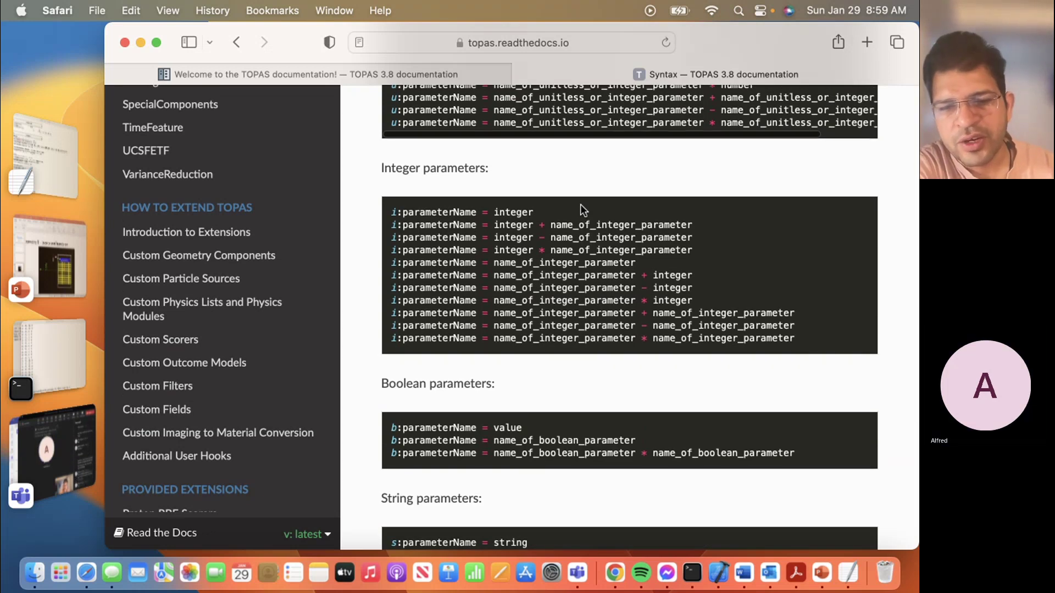
pyautogui.scroll(-3, 580, 208)
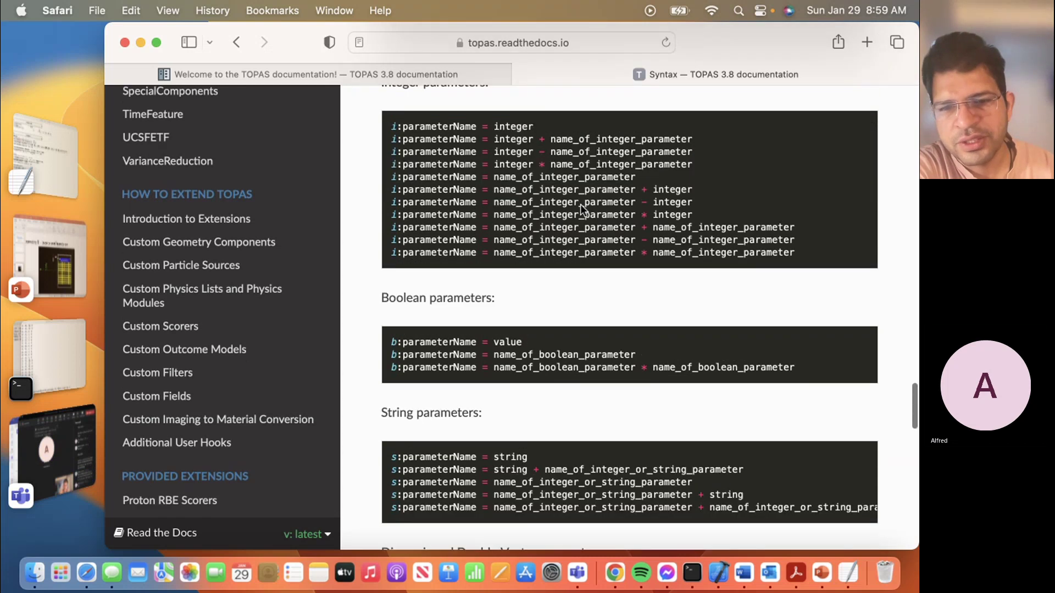
pyautogui.scroll(-2, 580, 208)
pyautogui.scroll(-10, 581, 204)
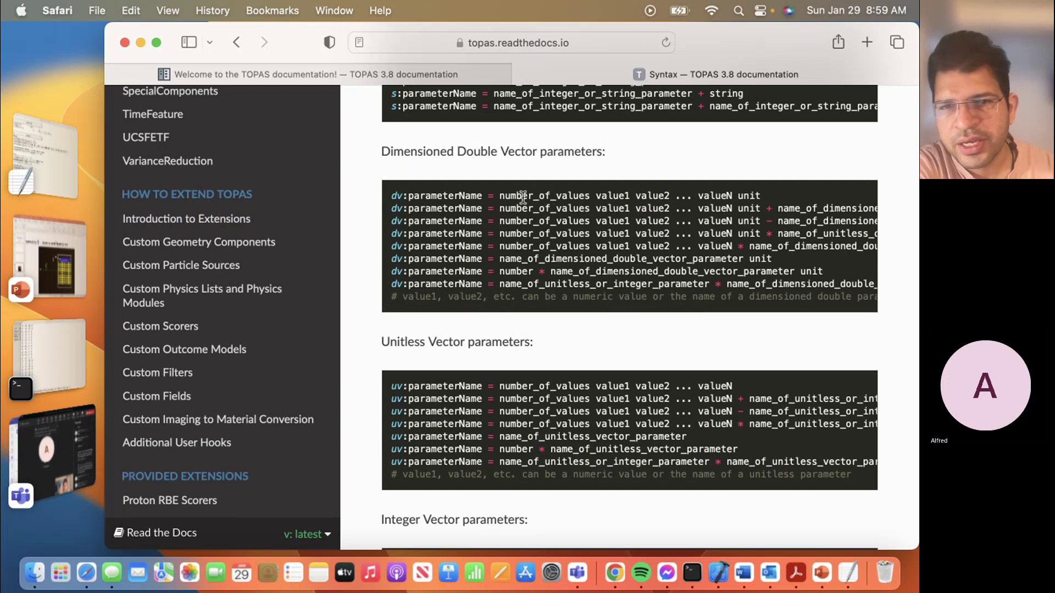
pyautogui.moveTo(510, 197); pyautogui.dragTo(523, 197)
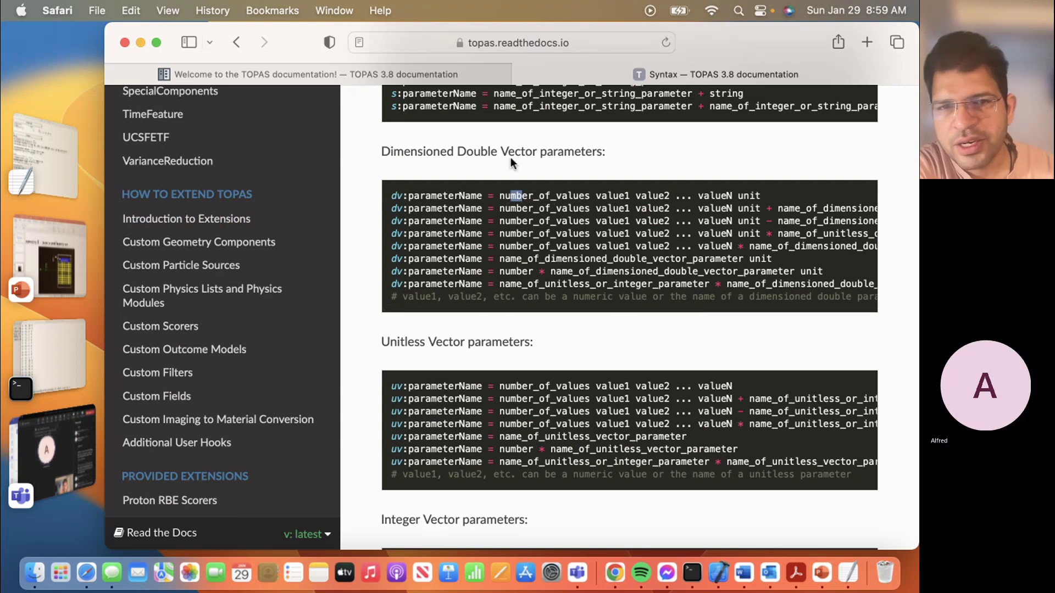
pyautogui.moveTo(382, 151); pyautogui.dragTo(582, 156)
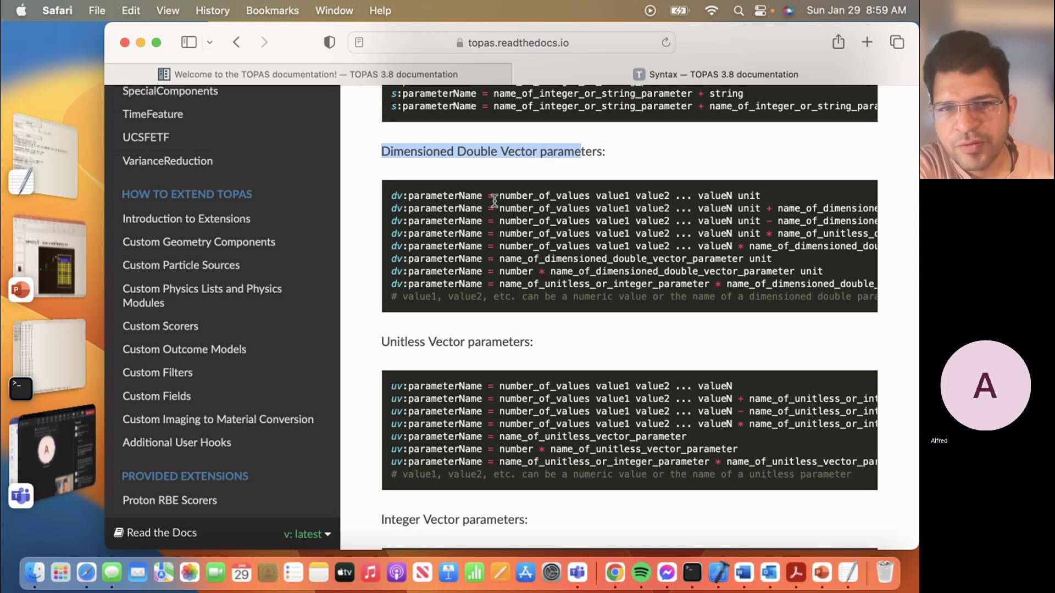
pyautogui.doubleClick(392, 198)
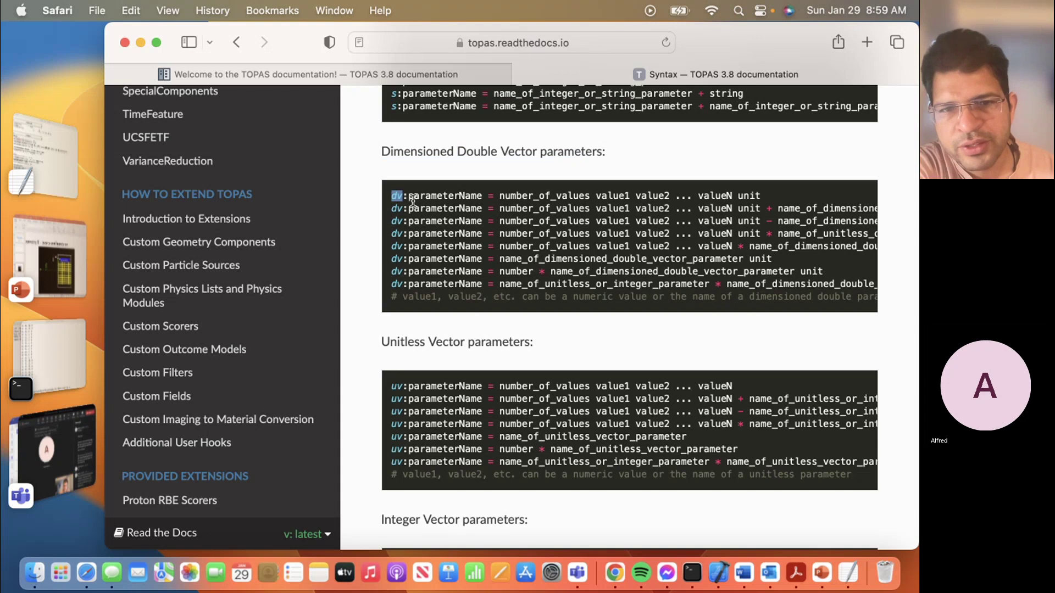
pyautogui.moveTo(410, 198); pyautogui.dragTo(593, 196)
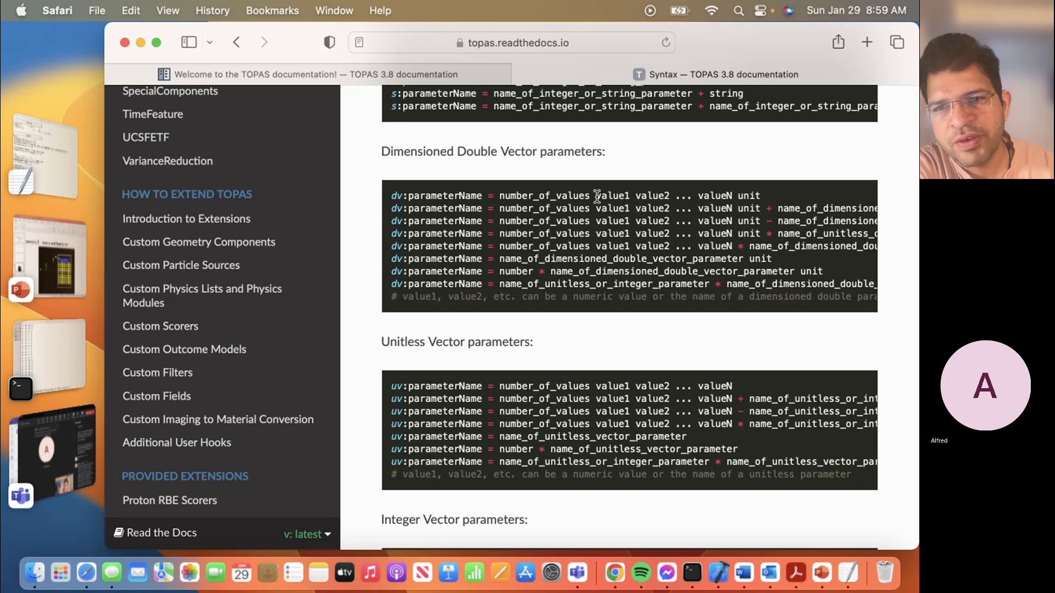
pyautogui.moveTo(597, 196); pyautogui.dragTo(770, 196)
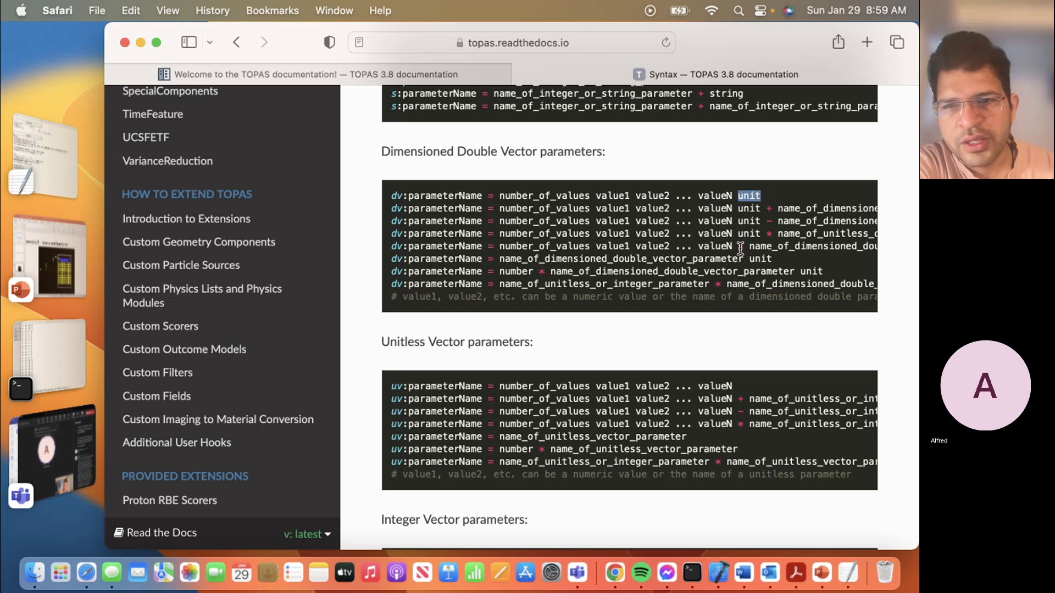
pyautogui.scroll(1, 775, 214)
pyautogui.click(770, 214)
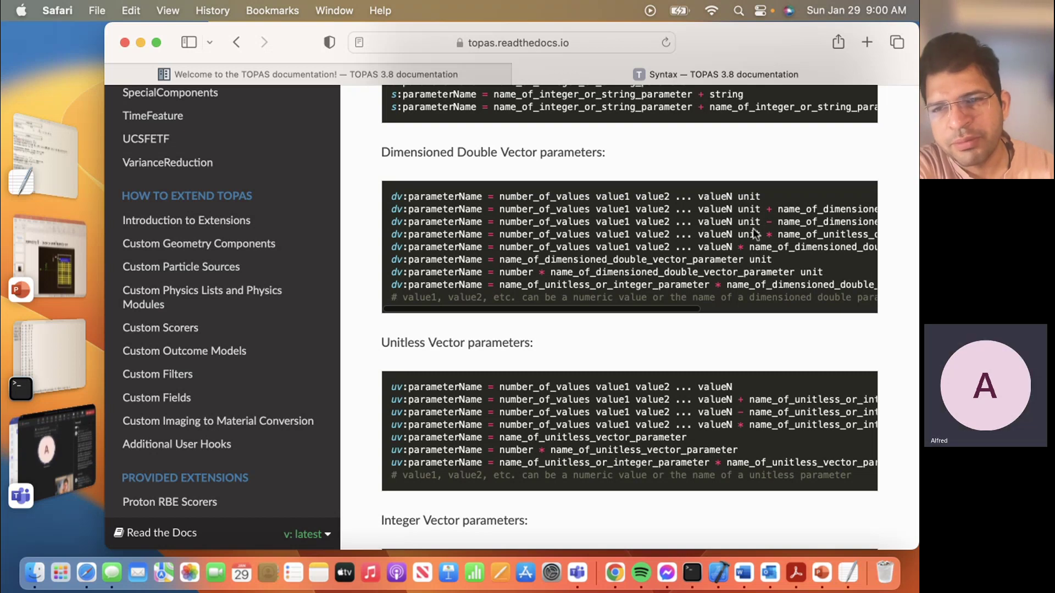
pyautogui.scroll(-2, 709, 293)
pyautogui.scroll(-3, 709, 293)
pyautogui.scroll(-3, 709, 292)
pyautogui.scroll(-2, 709, 293)
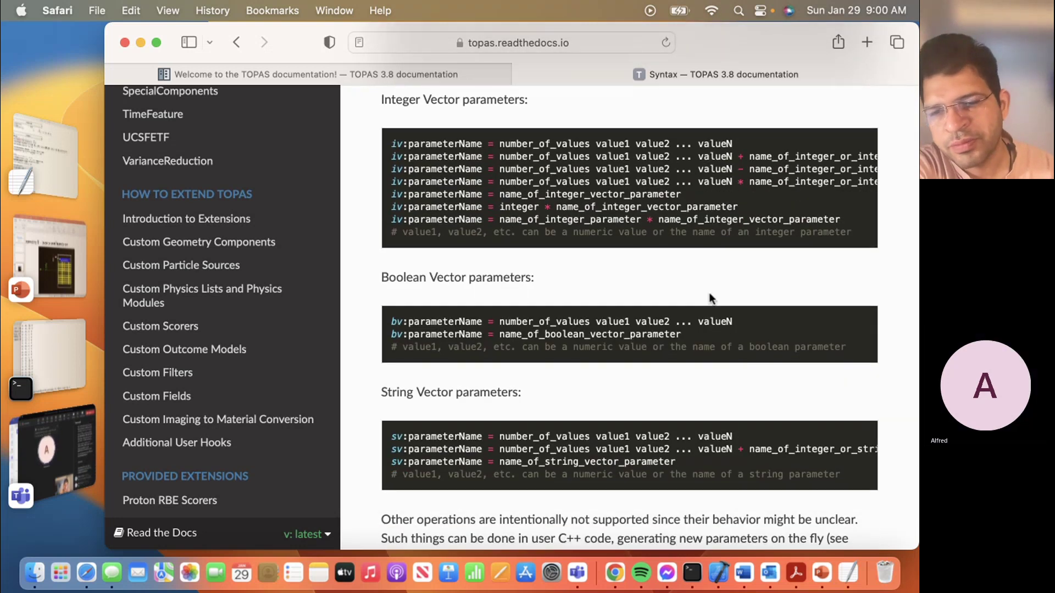
pyautogui.scroll(-1, 709, 297)
pyautogui.scroll(10, 709, 297)
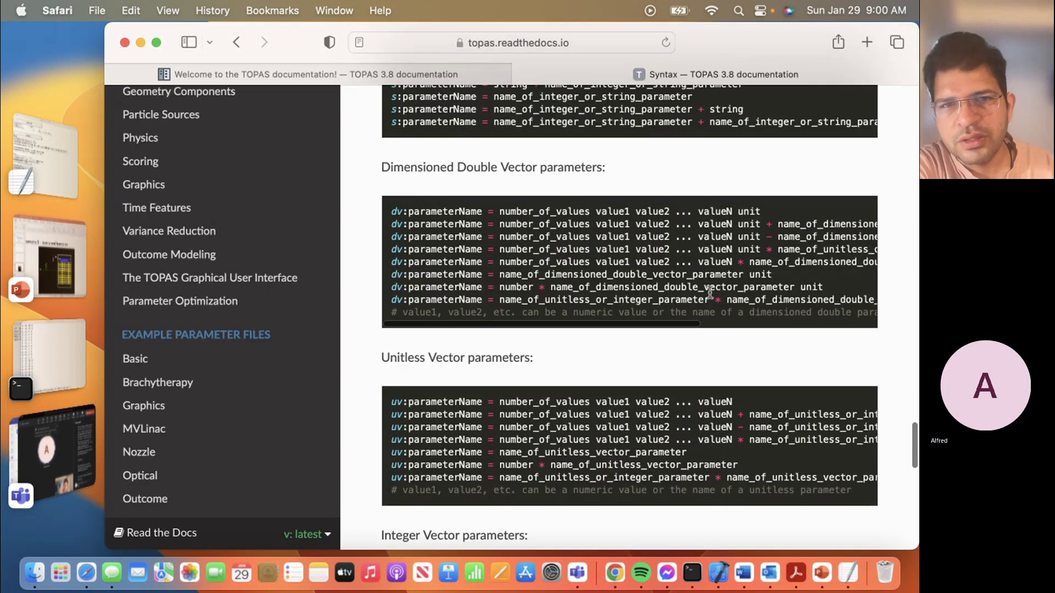
pyautogui.scroll(10, 709, 293)
pyautogui.scroll(5, 709, 293)
pyautogui.scroll(5, 708, 292)
pyautogui.scroll(5, 710, 293)
pyautogui.scroll(5, 709, 293)
pyautogui.scroll(3, 710, 296)
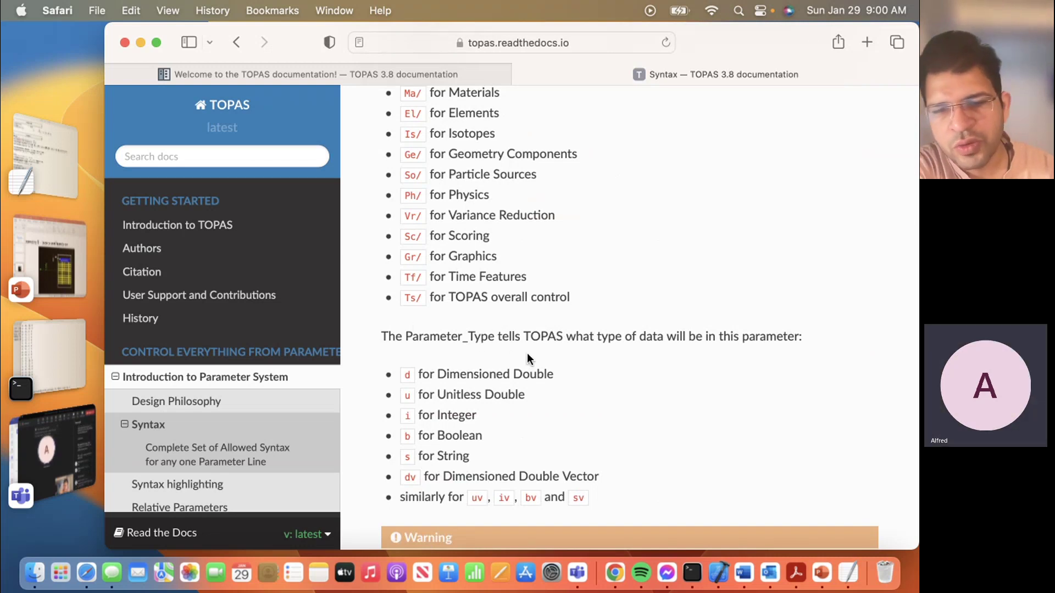
pyautogui.scroll(2, 528, 357)
pyautogui.scroll(-10, 529, 354)
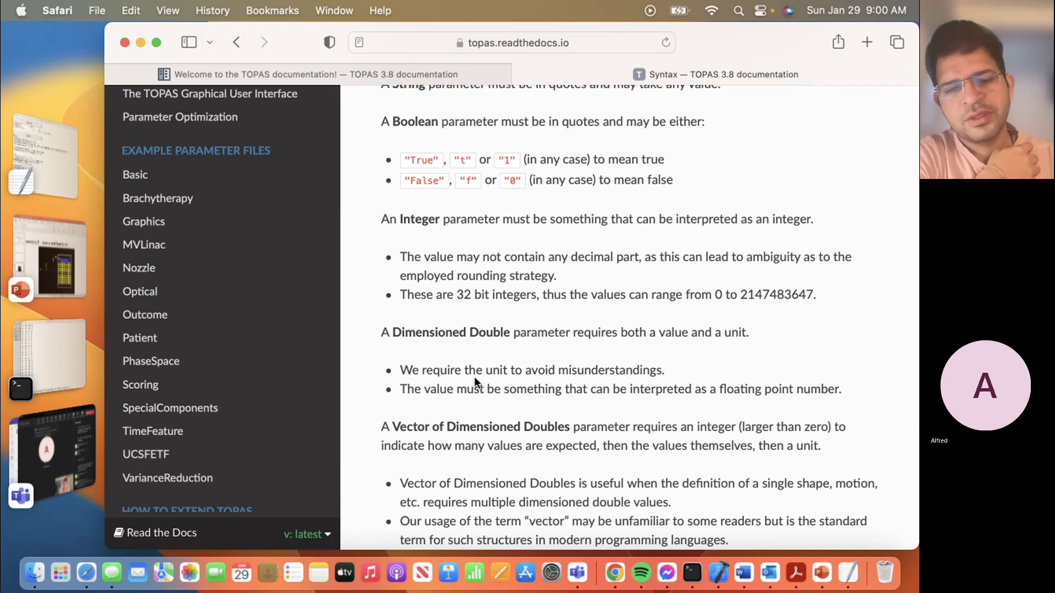
# Switch to the Teams meeting and open its More actions menu
pyautogui.press('super+Tab')
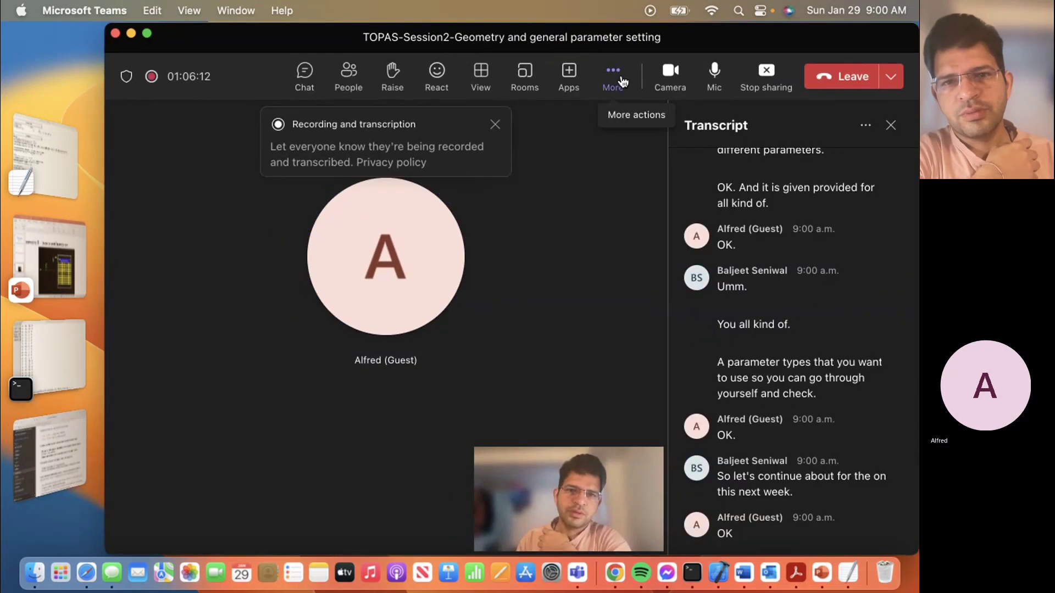
pyautogui.click(614, 79)
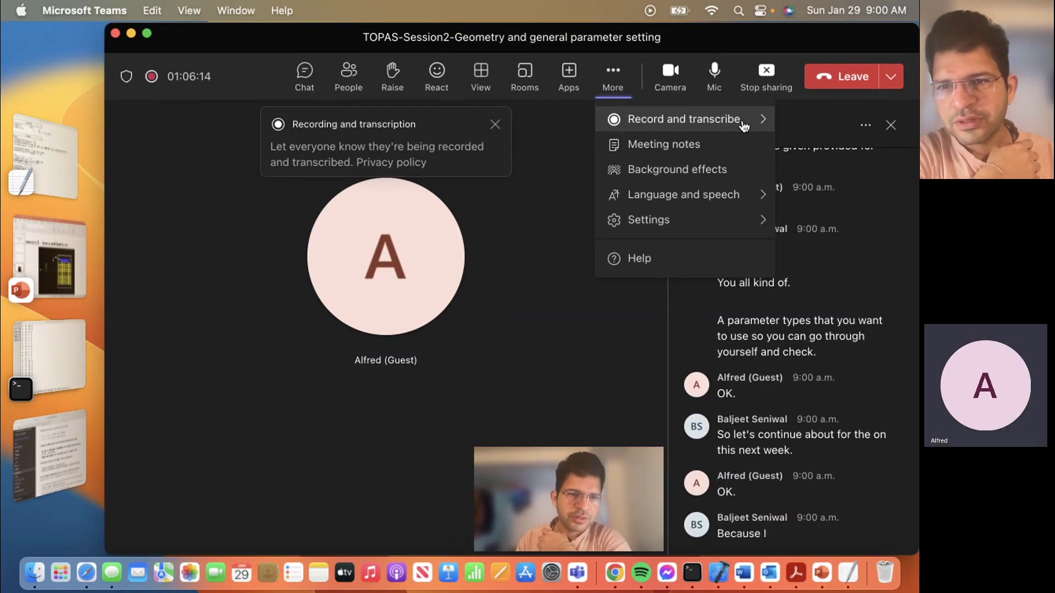